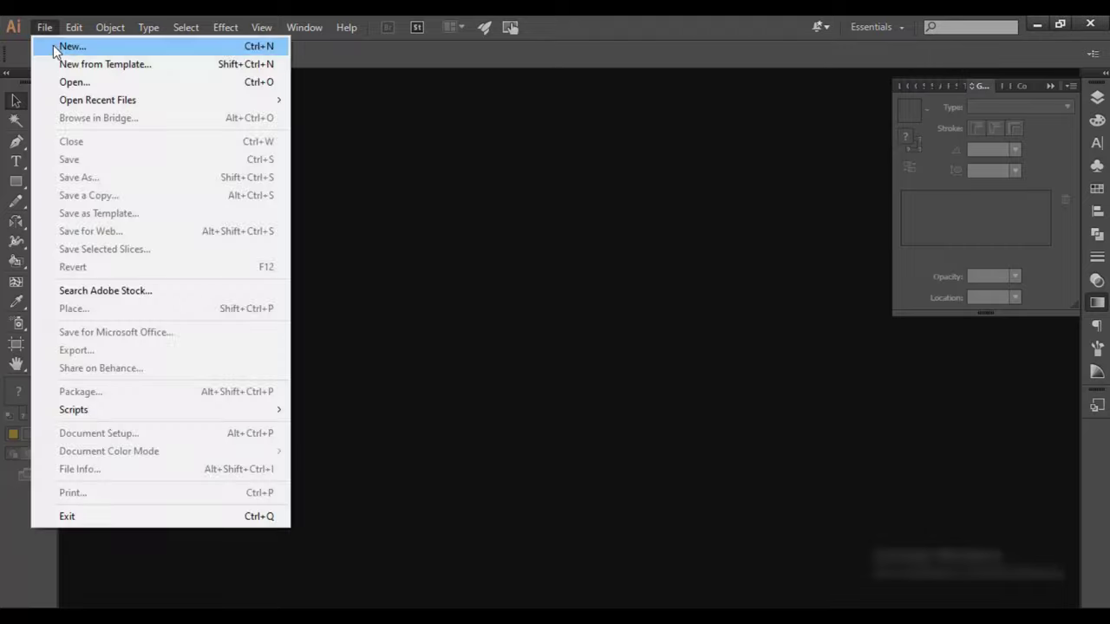
Step: Create a 650 × 650 px RGB document and place the color-03 palette image beside the artboard
click(54, 44)
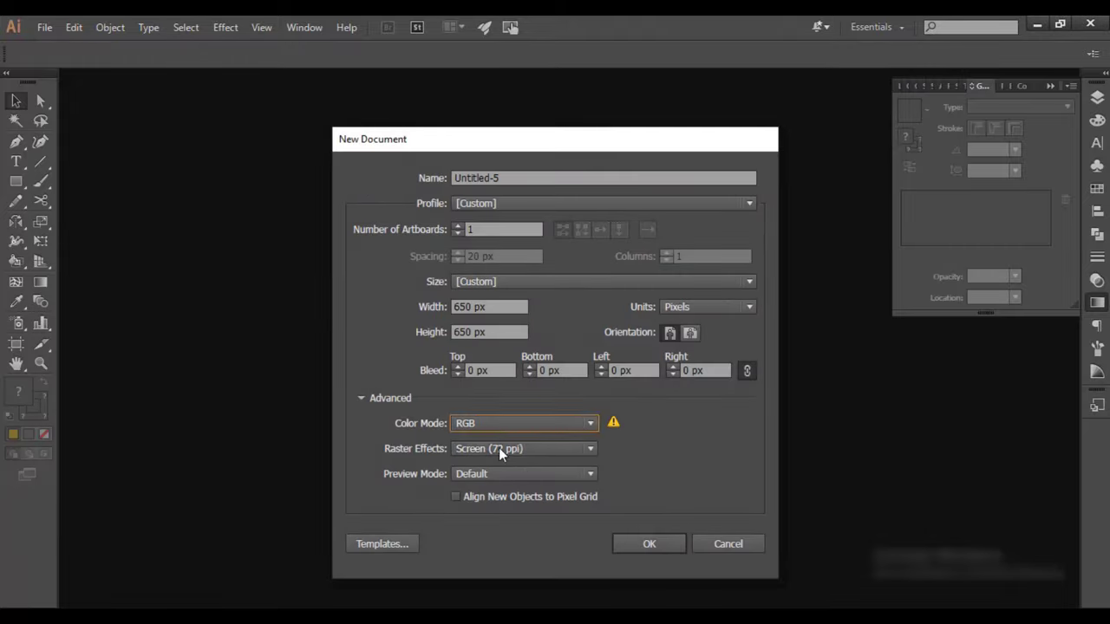
click(650, 543)
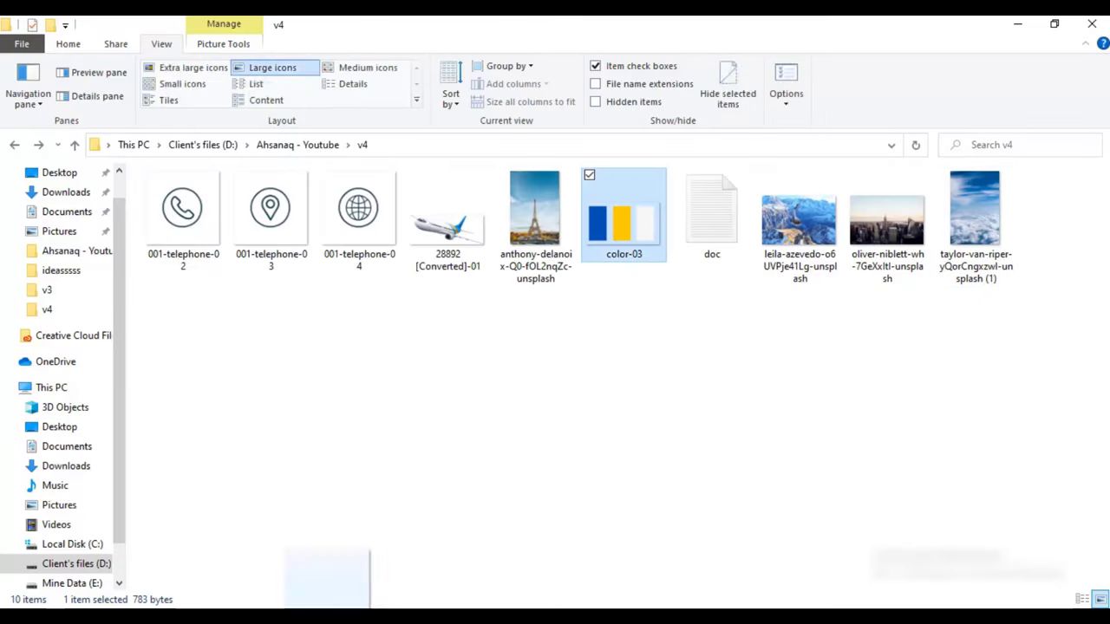
drag(636, 248, 382, 369)
Step: Draw a wide rounded rectangle and round its ends fully into a pill
click(325, 246)
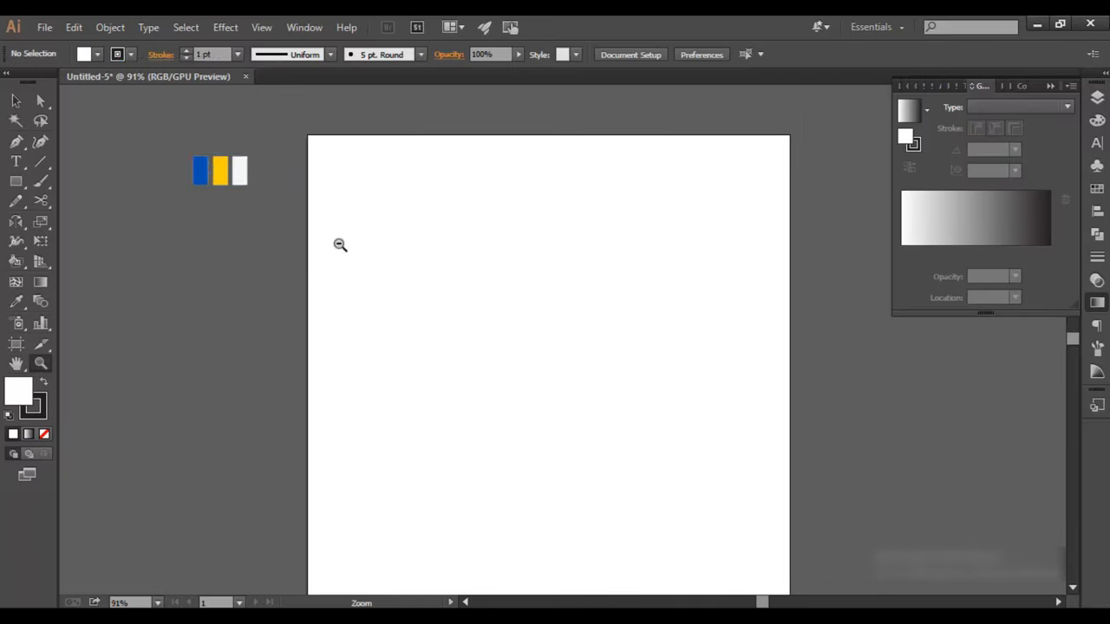
scroll(339, 245, down, 1)
drag(15, 182, 77, 200)
drag(357, 217, 501, 315)
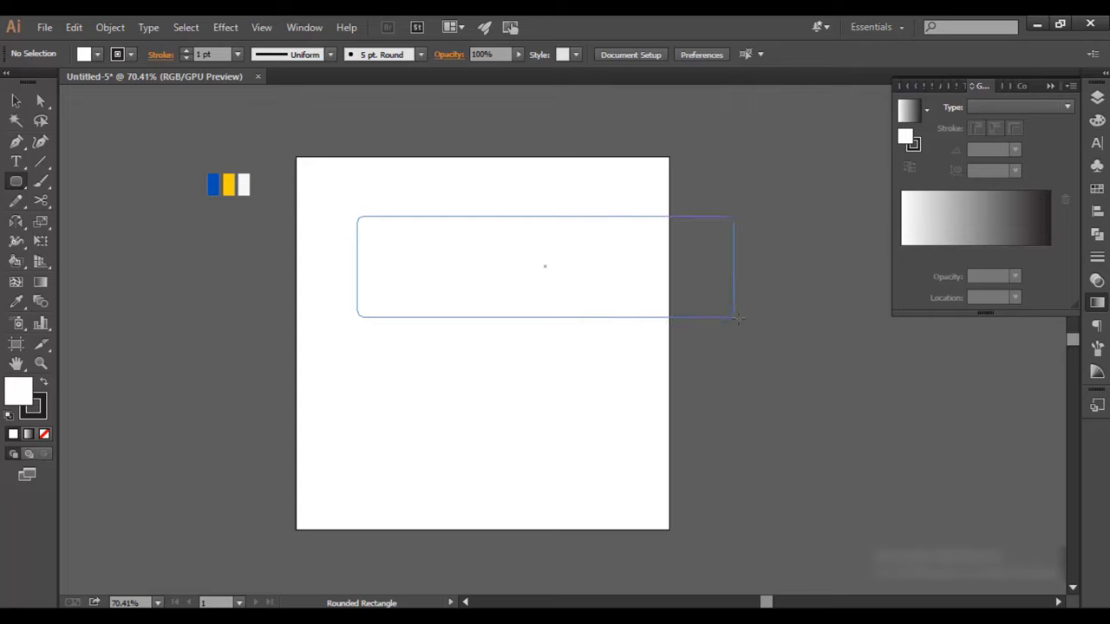
drag(735, 317, 735, 318)
key(v)
drag(371, 230, 409, 260)
click(228, 184)
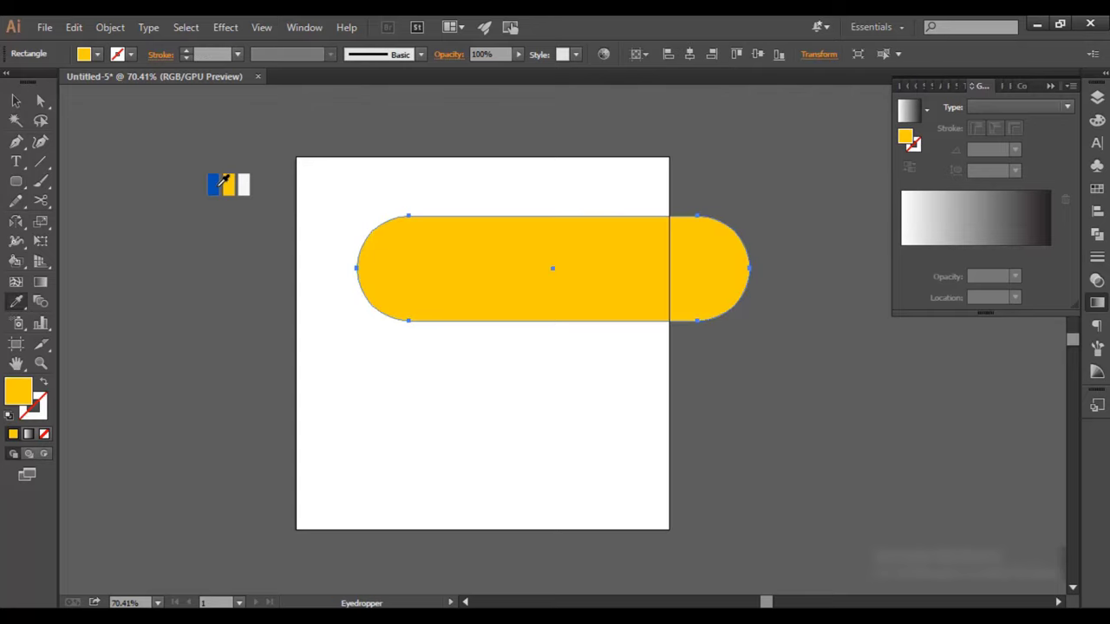
click(213, 184)
key(v)
Step: Rotate the pill diagonally, move it to the upper right, and stack duplicate copies
click(553, 215)
drag(521, 209, 521, 209)
mouse_move(504, 289)
mouse_down()
mouse_move(680, 248)
mouse_move(712, 287)
mouse_up()
drag(659, 260, 617, 184)
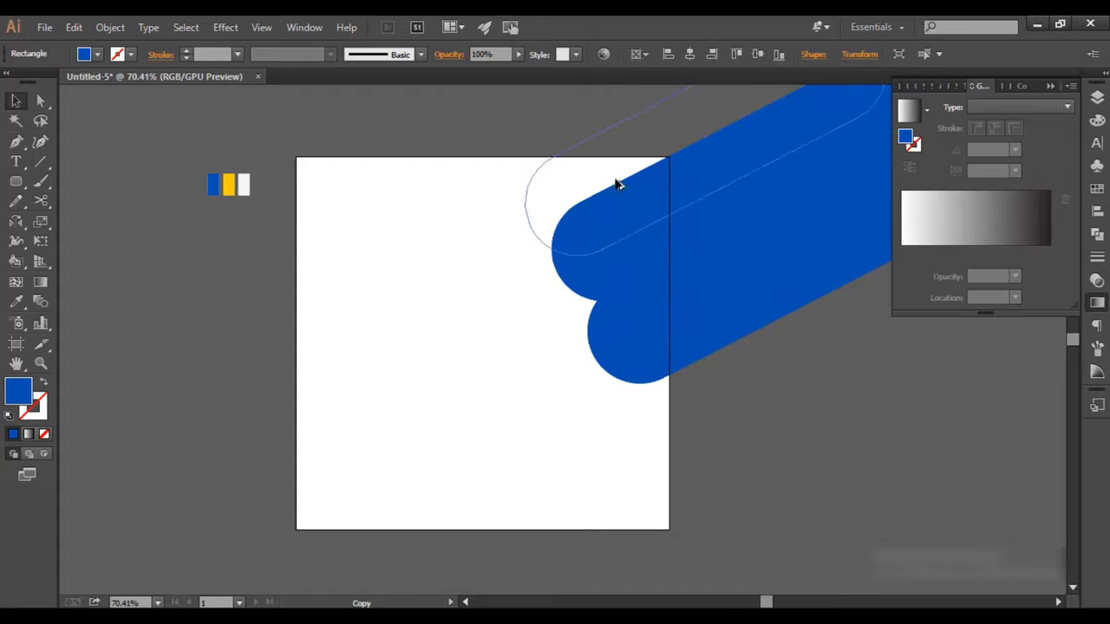
drag(593, 145, 593, 145)
key(z)
drag(572, 407, 618, 436)
mouse_move(564, 315)
mouse_down()
mouse_move(485, 307)
mouse_move(402, 201)
mouse_up()
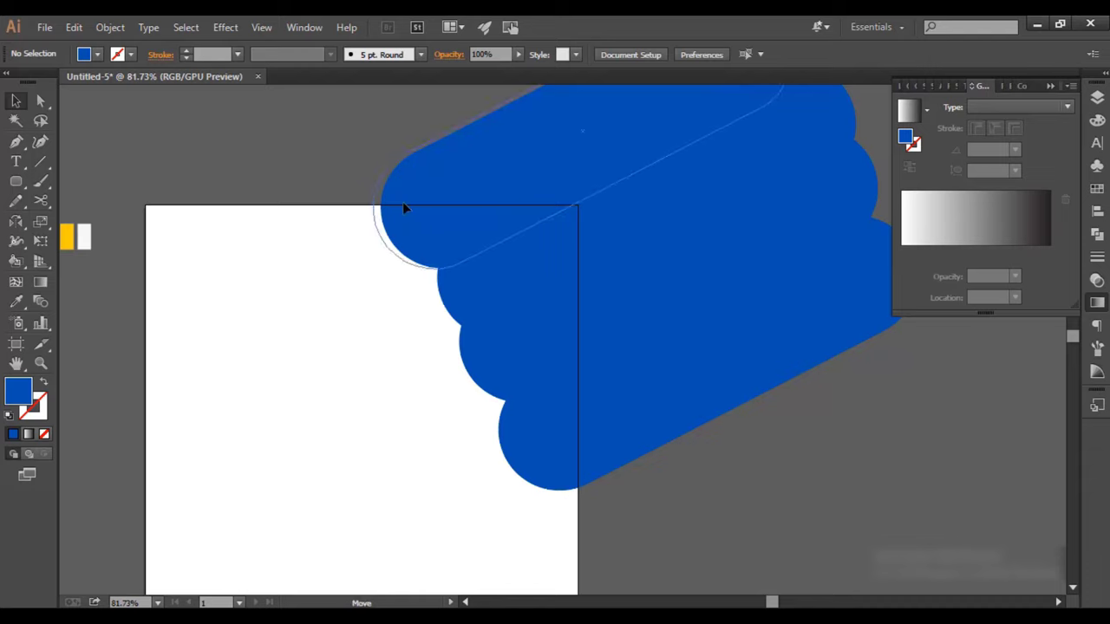
Step: Fill all the stacked pills with yellow sampled from the palette
click(297, 225)
key(ctrl+a)
key(i)
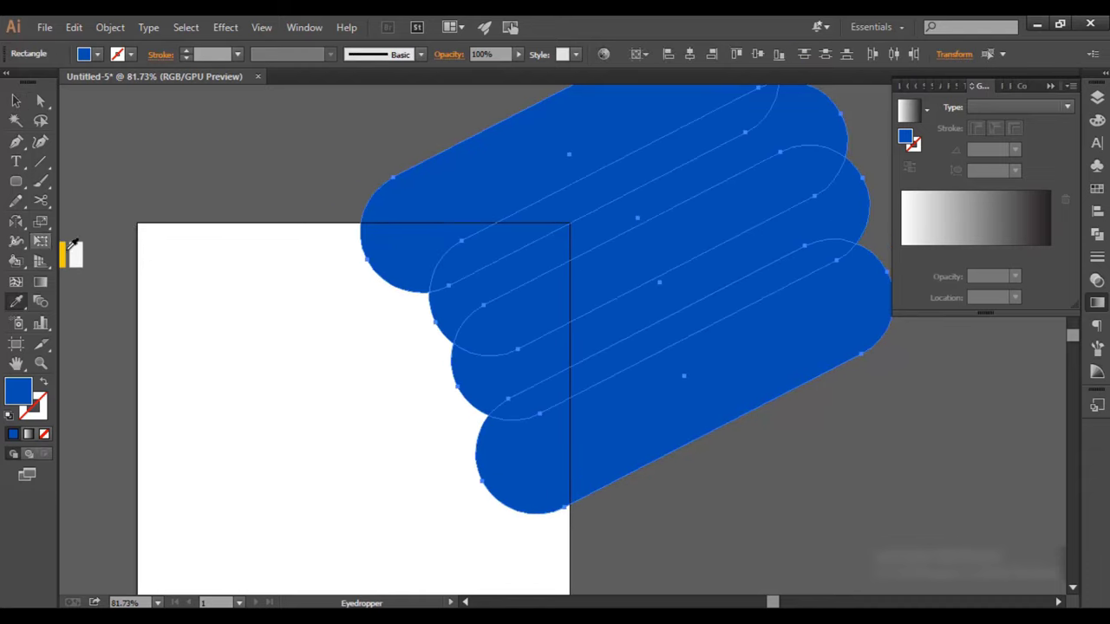
click(133, 306)
drag(132, 305, 234, 299)
click(168, 248)
key(ctrl+shift+a)
key(z)
click(484, 349)
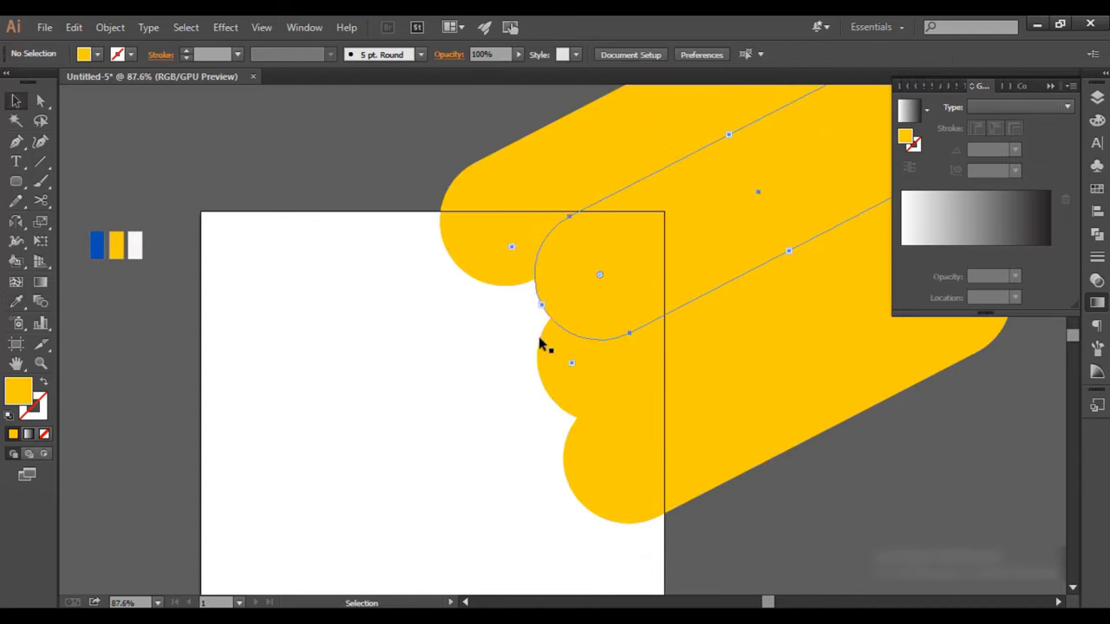
drag(16, 181, 48, 223)
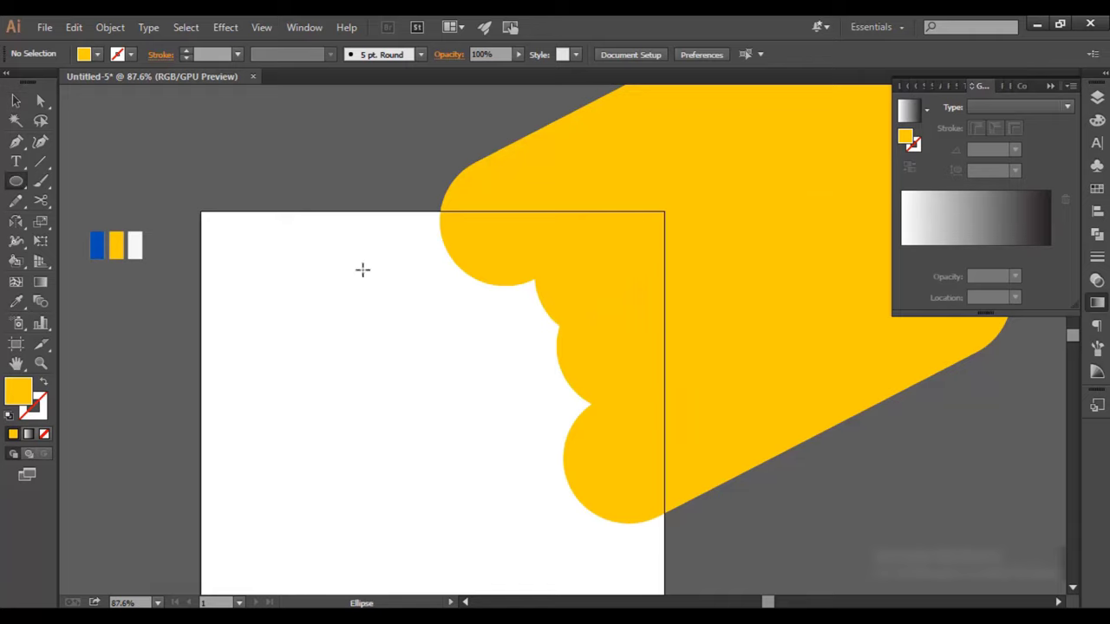
Step: Draw a circle over the yellow pills and fill it blue from the palette
drag(614, 417, 630, 433)
key(i)
click(96, 245)
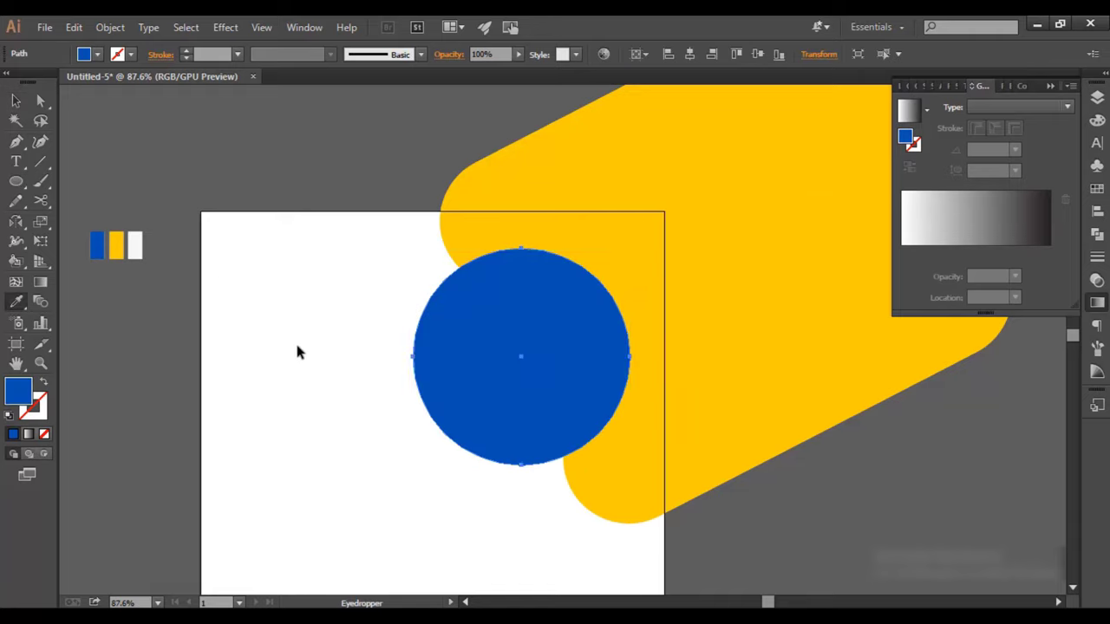
key(ctrl+shift+a)
key(v)
Step: Move the blue circle up about 36 px over the pill ends
mouse_move(527, 431)
mouse_down()
mouse_move(512, 374)
mouse_move(485, 378)
mouse_up()
click(485, 378)
key(ctrl+shift+a)
click(607, 463)
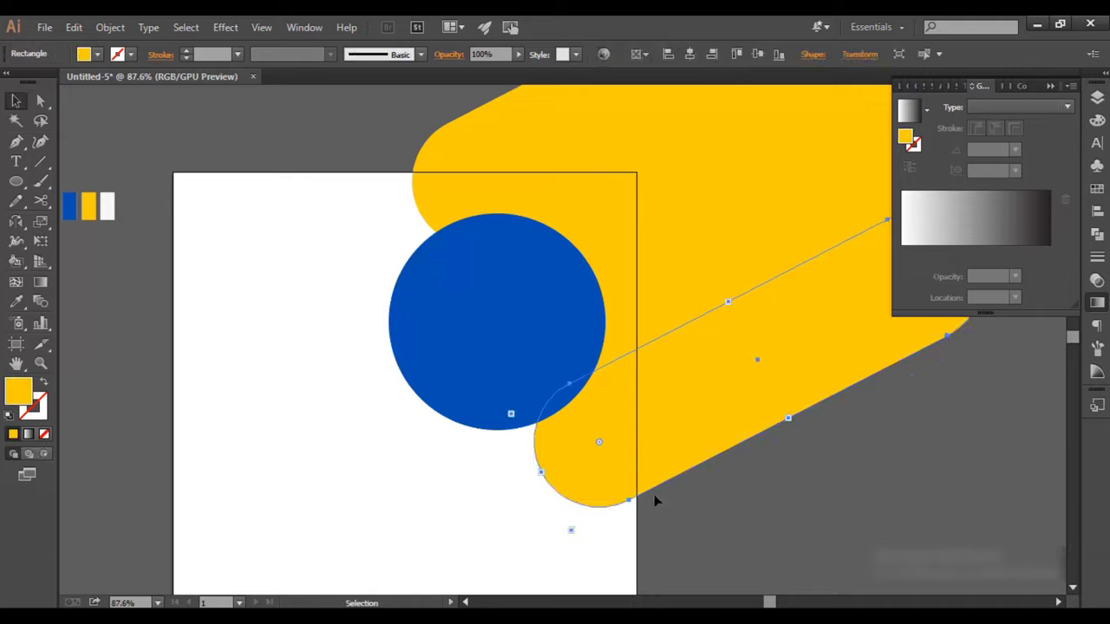
key(ctrl+shift+a)
scroll(442, 195, up, 1)
click(461, 328)
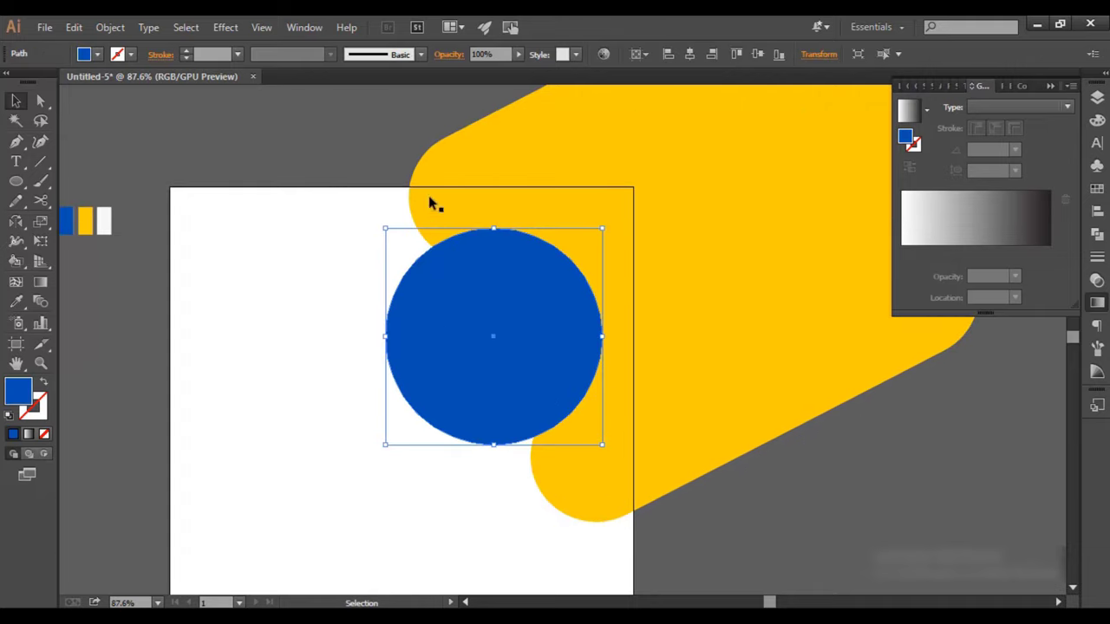
drag(376, 185, 624, 459)
scroll(570, 372, down, 2)
key(ctrl+shift+a)
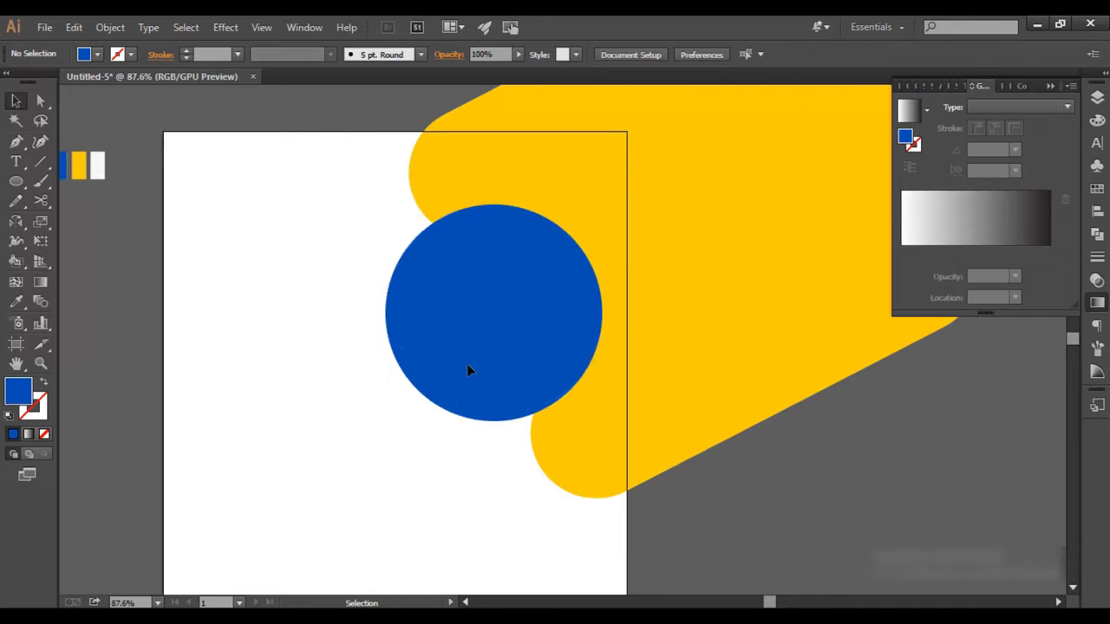
mouse_move(466, 364)
mouse_down()
mouse_move(493, 351)
mouse_move(497, 360)
mouse_up()
Step: Shrink the blue circle slightly and paste a copy of it in back
click(674, 426)
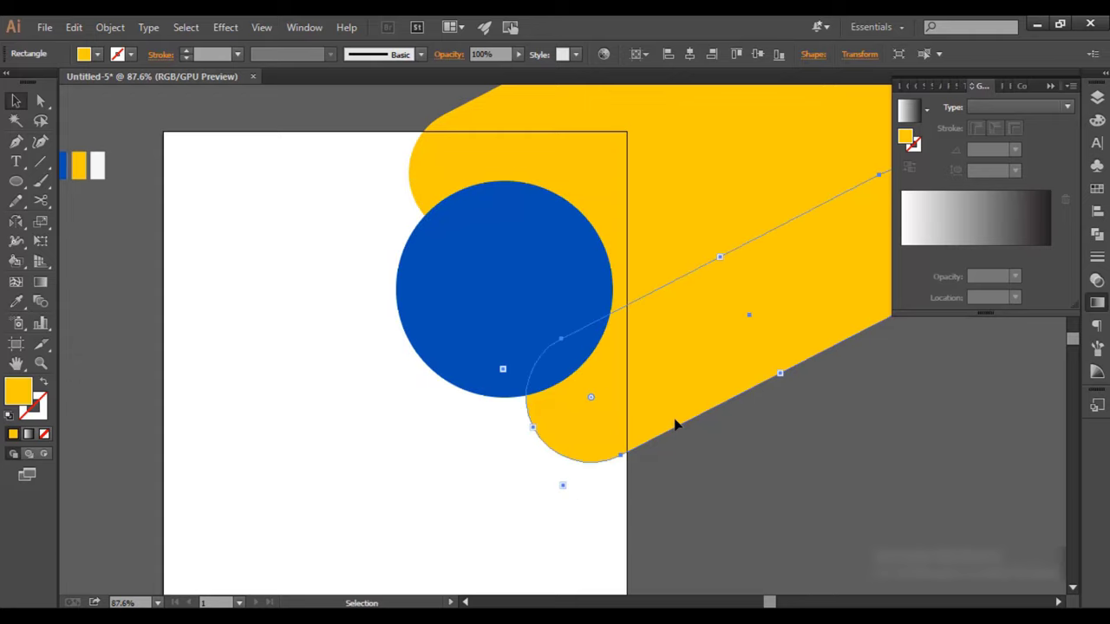
key(ctrl+shift+a)
ctrl+alt+click(612, 472)
scroll(624, 399, up, 2)
click(430, 332)
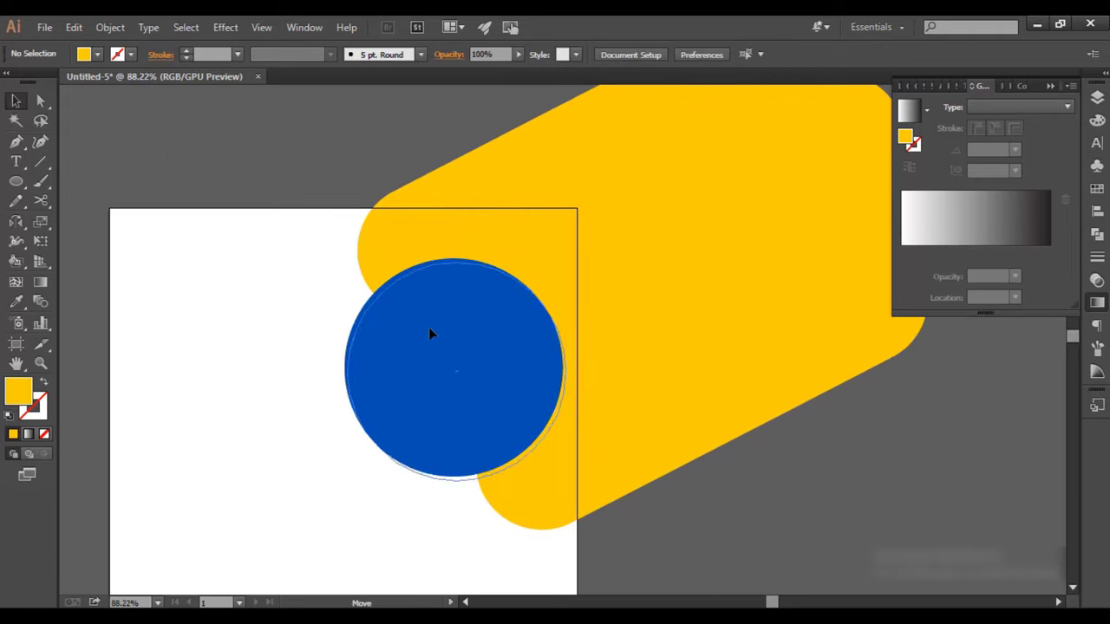
key(ctrl+shift+a)
scroll(263, 389, down, 3)
drag(263, 389, 322, 300)
scroll(383, 278, up, 1)
click(468, 304)
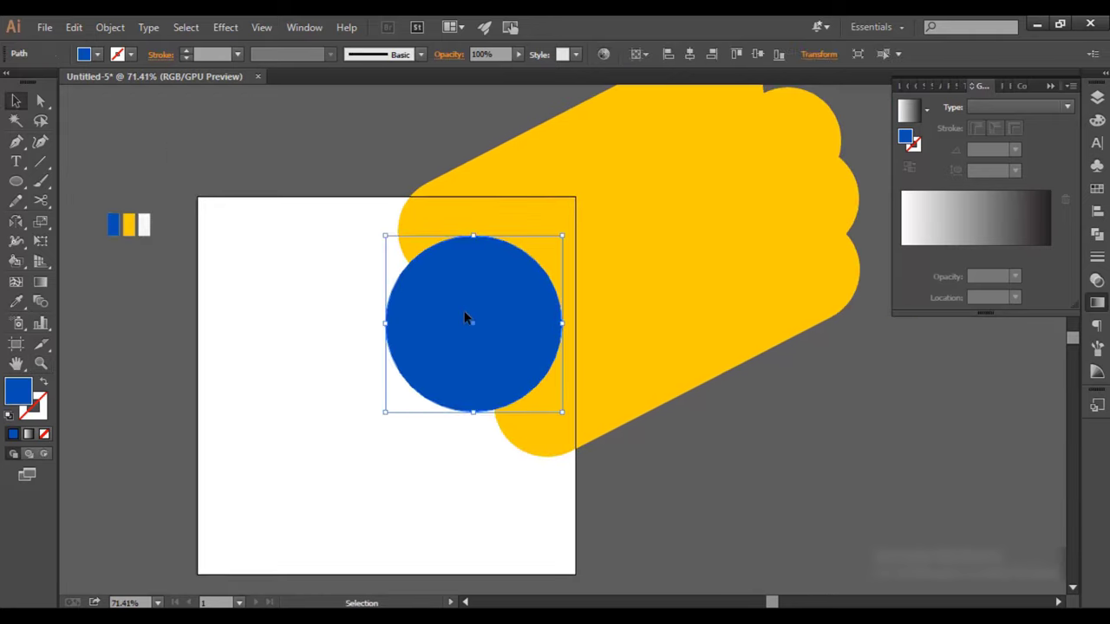
ctrl+click(476, 286)
drag(603, 468, 585, 458)
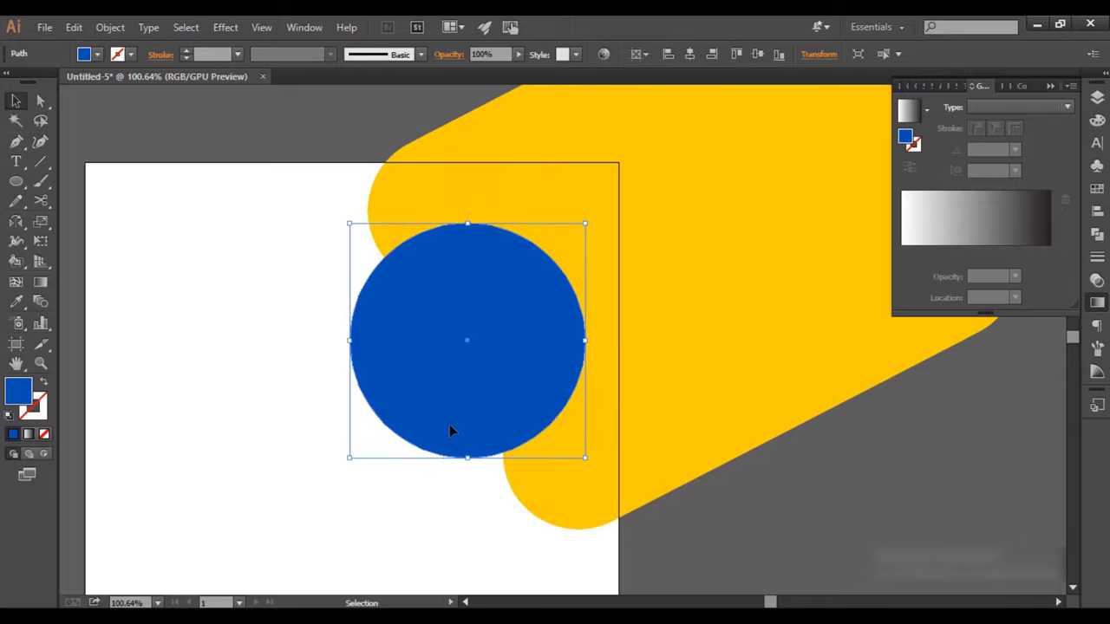
key(ctrl+shift+a)
key(ctrl+c)
key(ctrl+b)
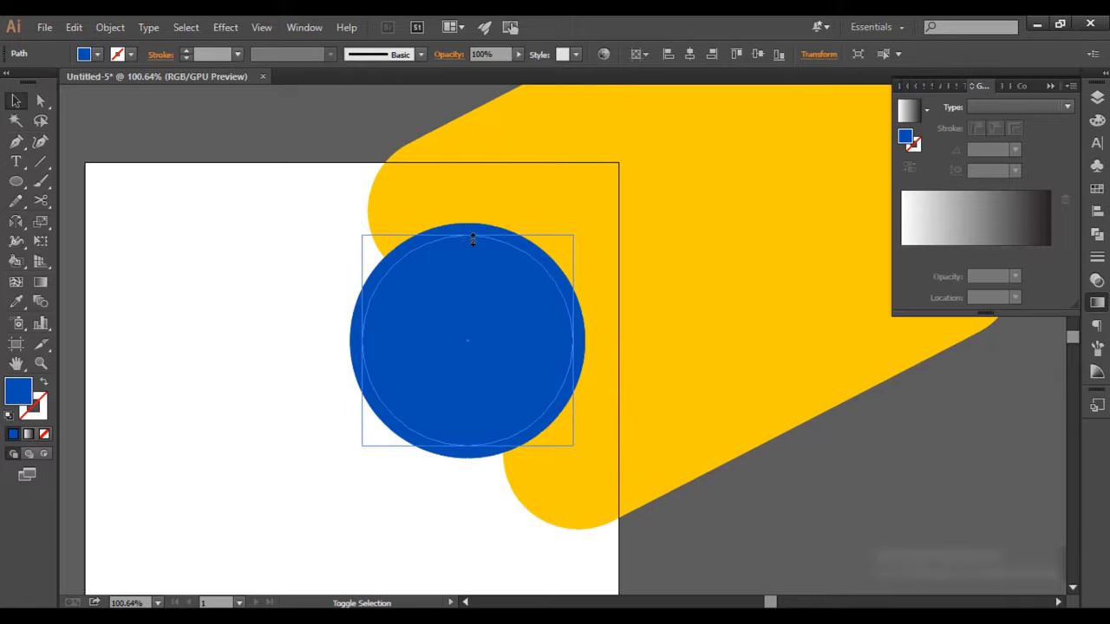
Step: Turn the back circle copy into a 5 pt white ring at 50% opacity
key(i)
click(307, 219)
key(v)
key(shift+x)
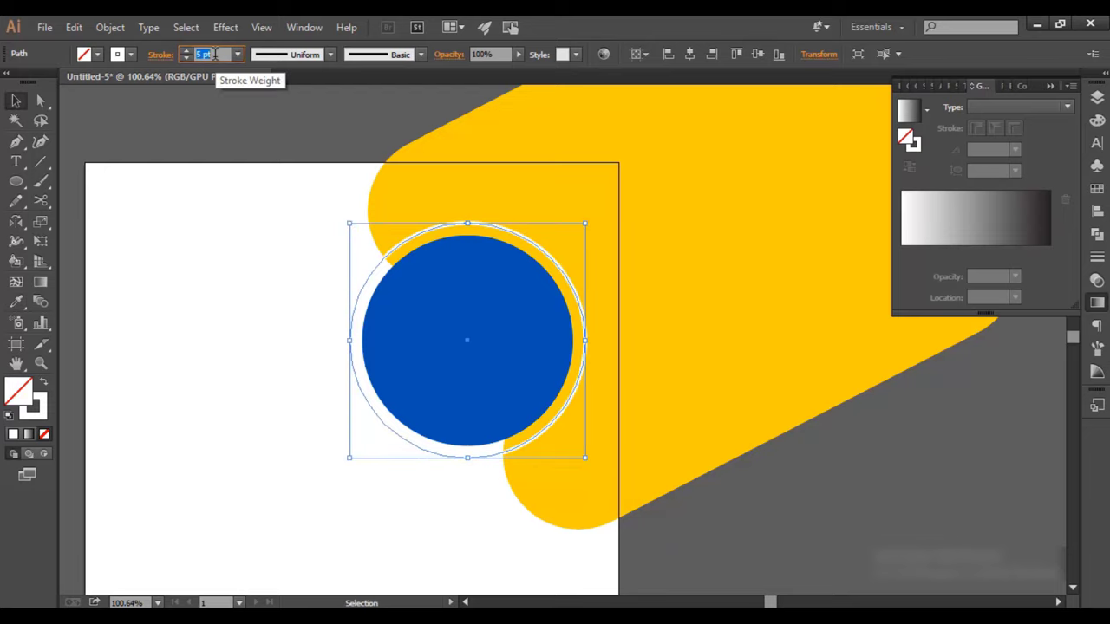
key(ctrl+shift+a)
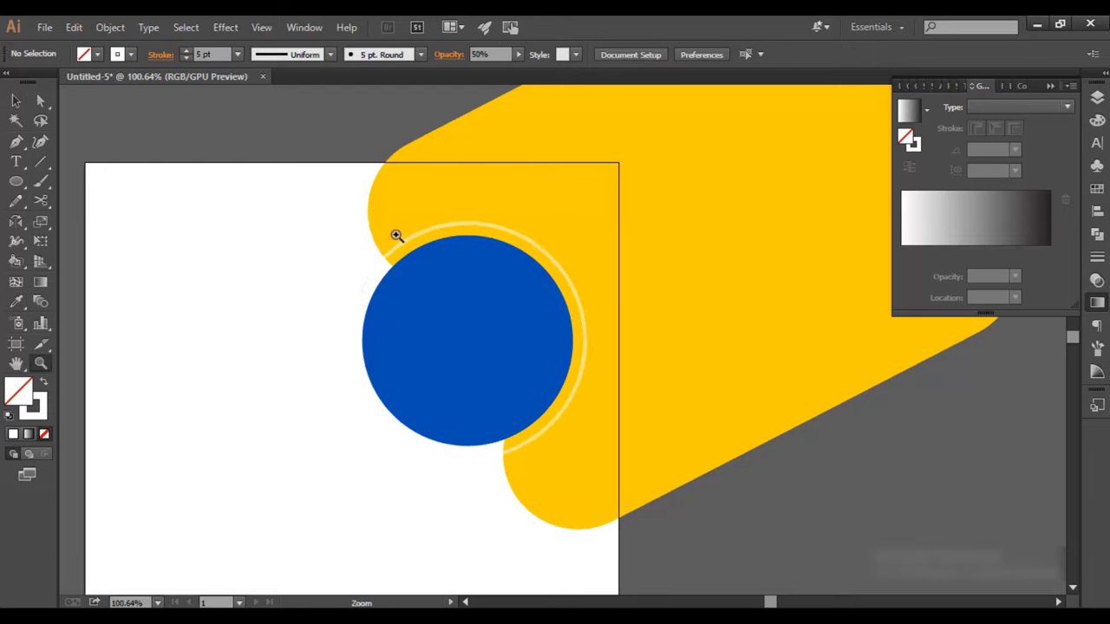
Step: Scale all the shapes slightly and shift them a little right and down
scroll(396, 235, down, 2)
scroll(396, 235, down, 2)
key(a)
key(ctrl+a)
key(v)
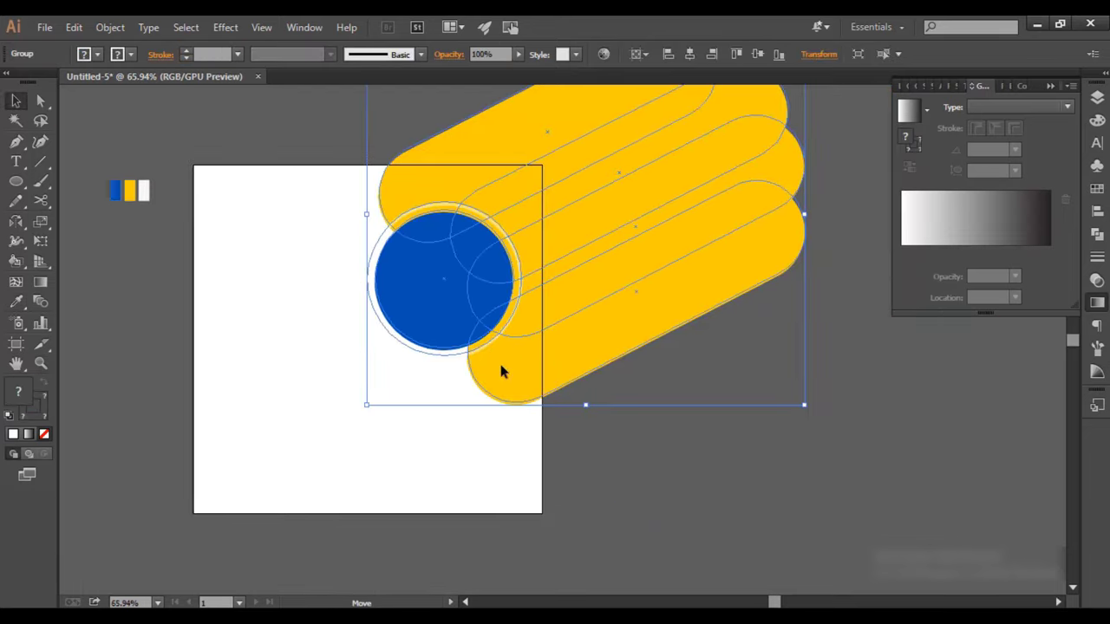
drag(369, 402, 372, 397)
key(ctrl+shift+a)
drag(454, 301, 465, 321)
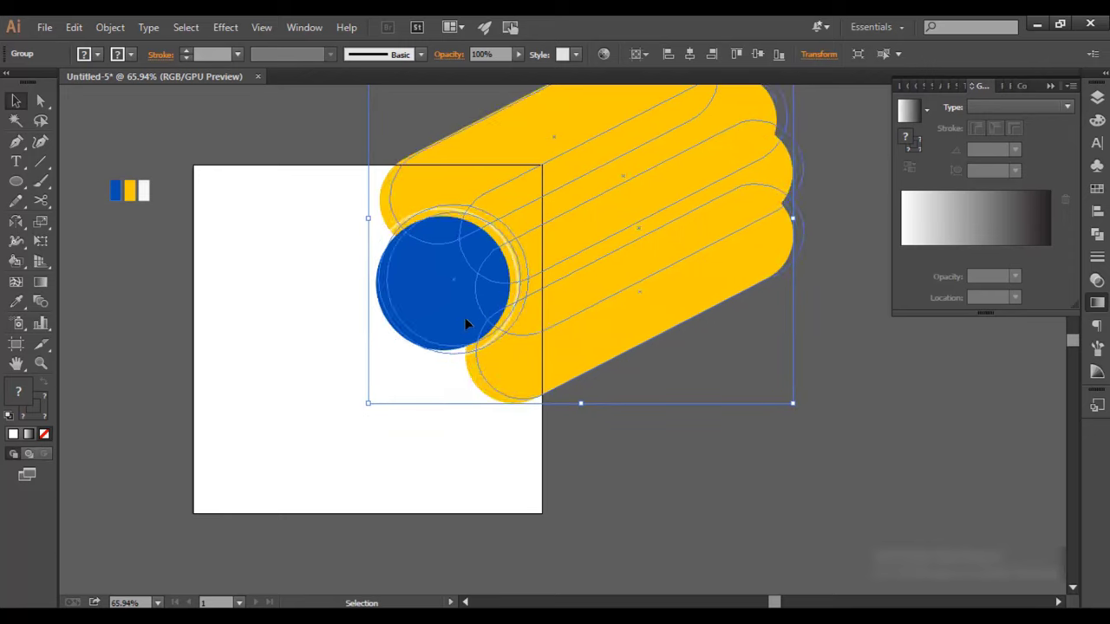
click(284, 390)
scroll(286, 388, up, 1)
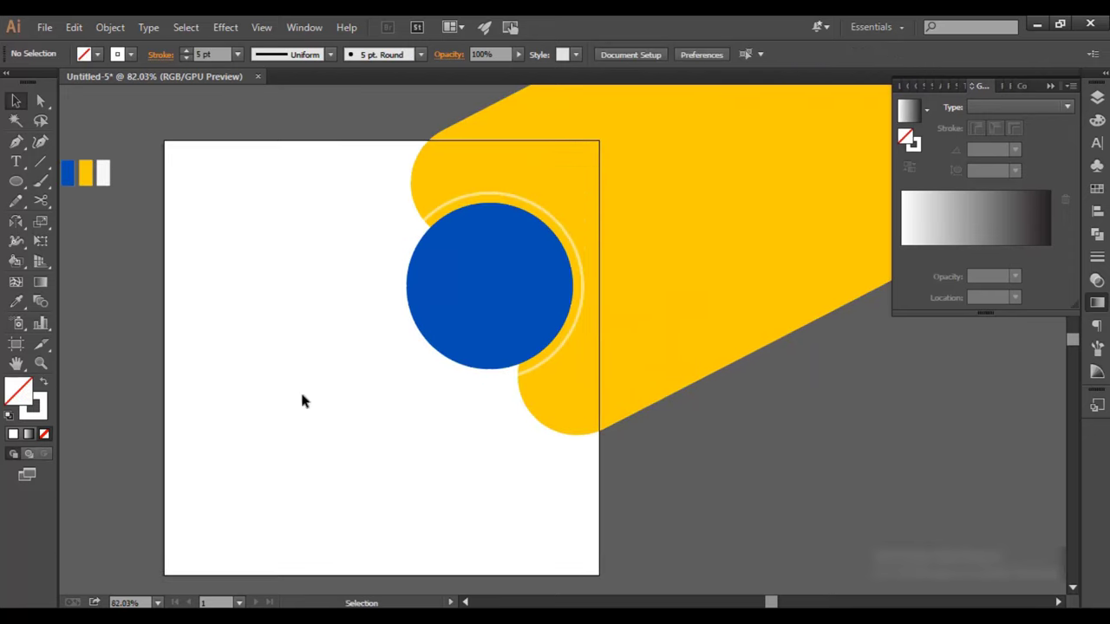
scroll(300, 389, down, 1)
drag(16, 181, 77, 209)
Step: Draw a tall rounded capsule at lower left and fill it with the circle's blue
drag(243, 323, 370, 515)
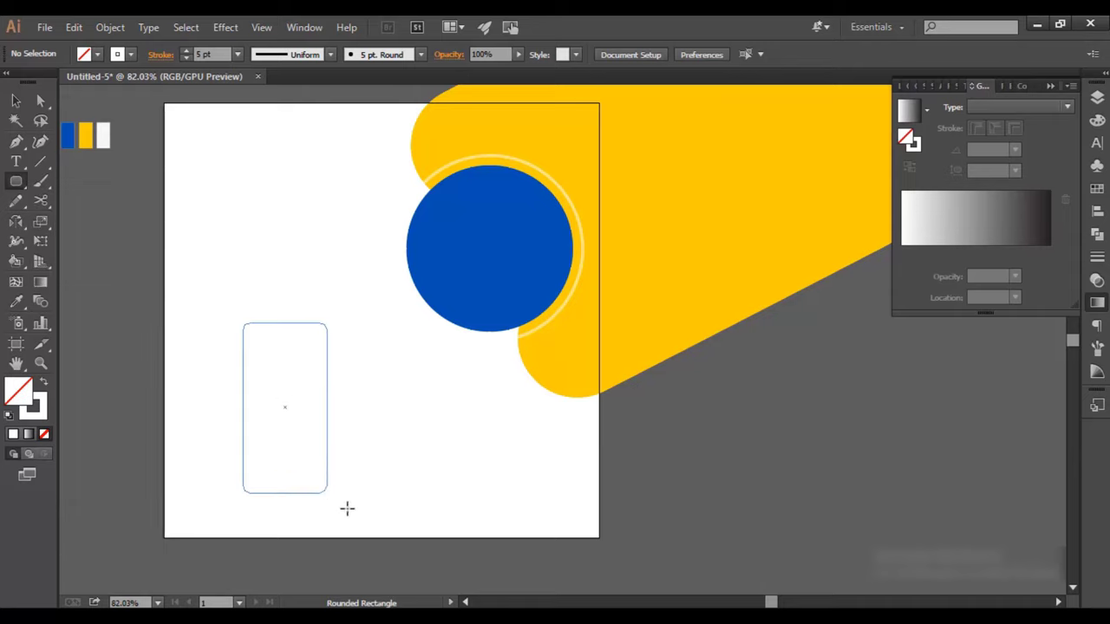
key(v)
click(313, 403)
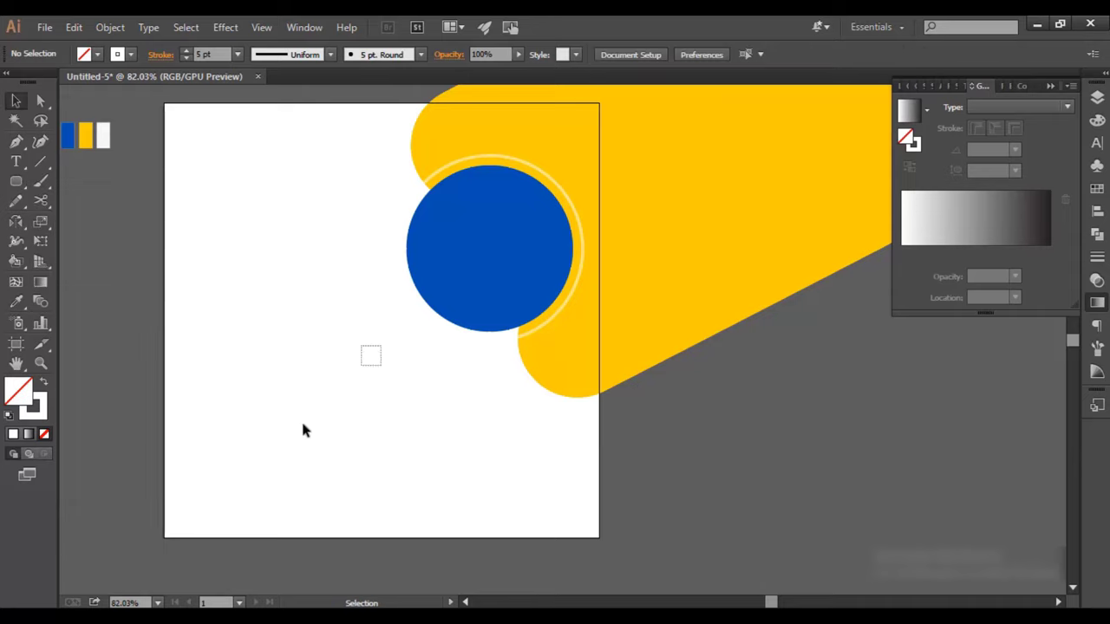
click(302, 430)
key(i)
click(466, 223)
key(v)
Step: Duplicate it into three side-by-side capsules, with the middle one taller
drag(299, 421, 351, 414)
key(ctrl+d)
drag(191, 428, 637, 433)
key(ctrl+shift+a)
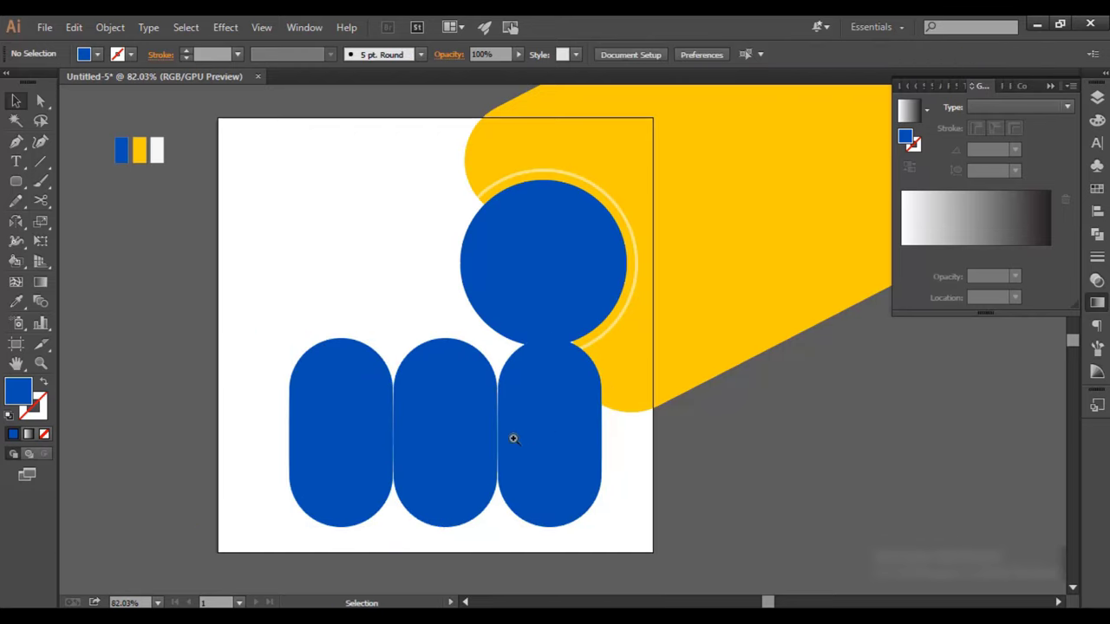
drag(513, 439, 537, 438)
click(410, 310)
drag(410, 260, 410, 256)
shift+click(248, 384)
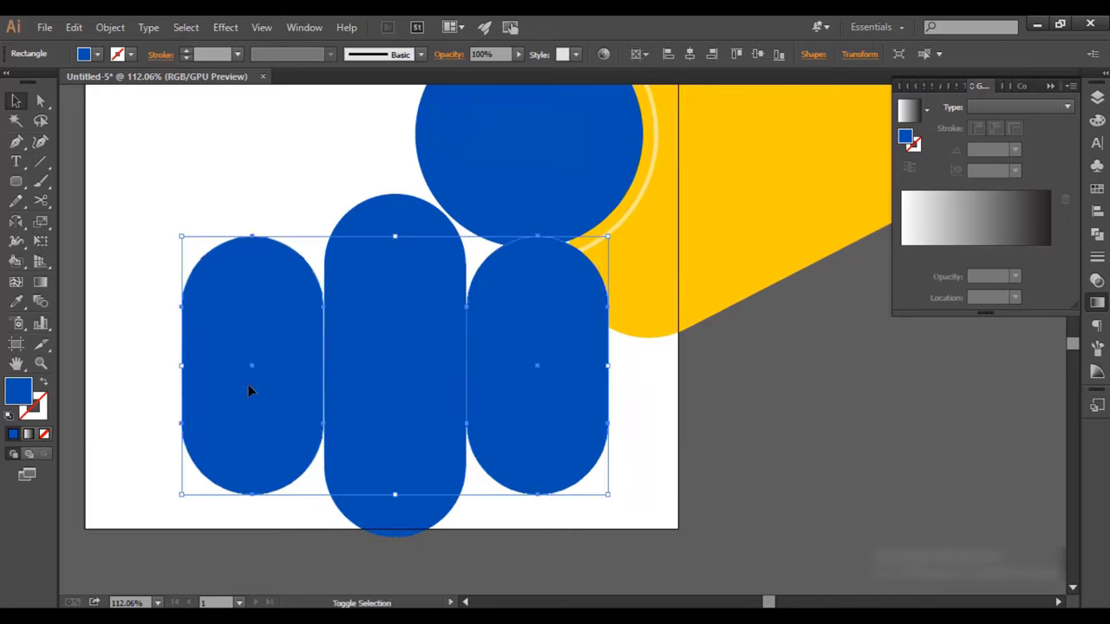
key(shift+Up)
Step: Shrink the yellow pill group and move it up and left
click(550, 533)
scroll(595, 355, up, 2)
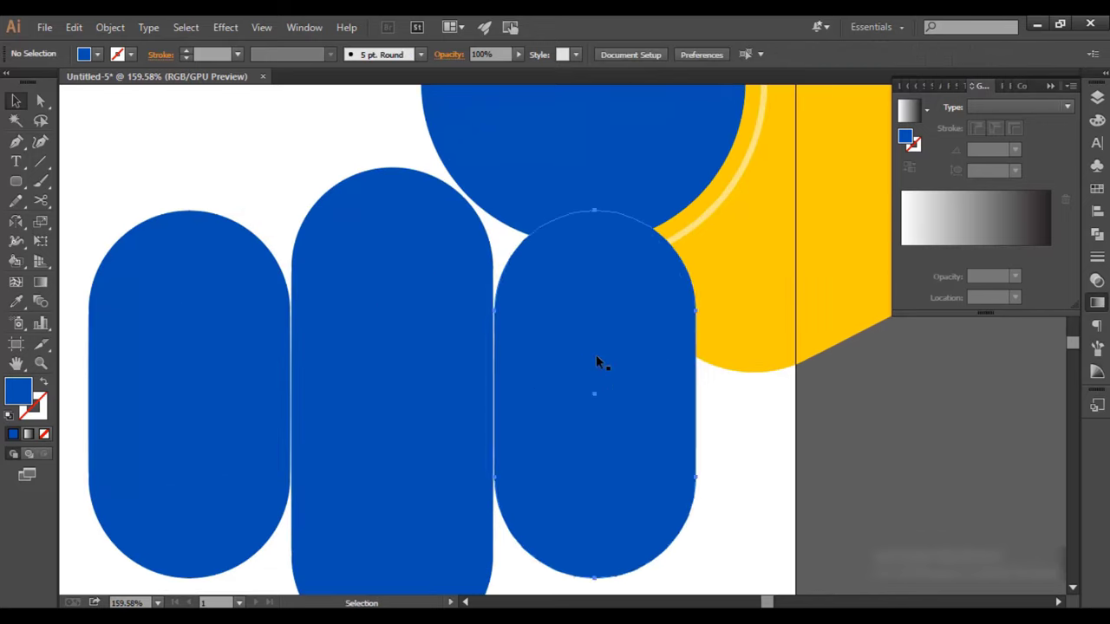
click(595, 355)
shift+click(206, 342)
shift+click(386, 279)
scroll(616, 391, down, 3)
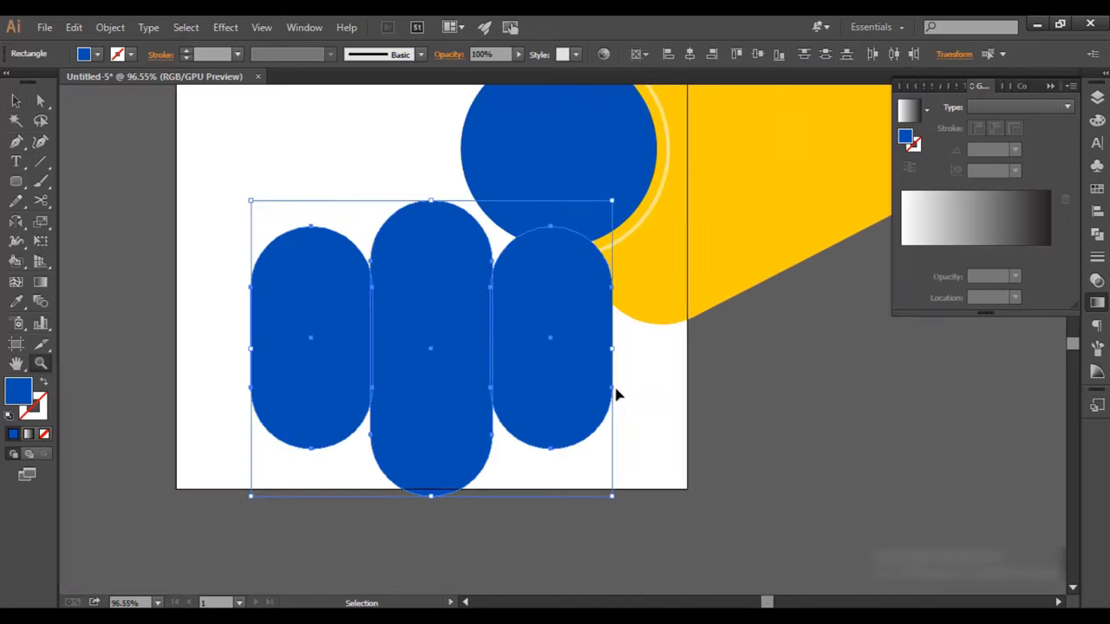
scroll(607, 425, down, 2)
click(593, 415)
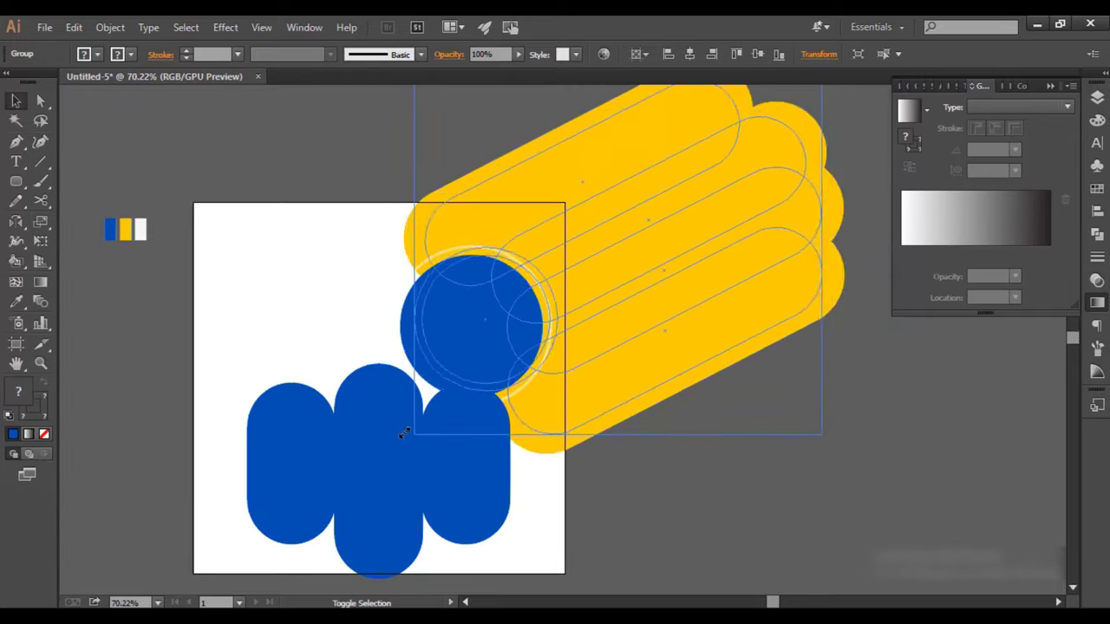
drag(394, 454, 416, 409)
drag(558, 330, 534, 319)
Step: Shorten the three blue capsules by dragging their top edge down
scroll(549, 407, up, 2)
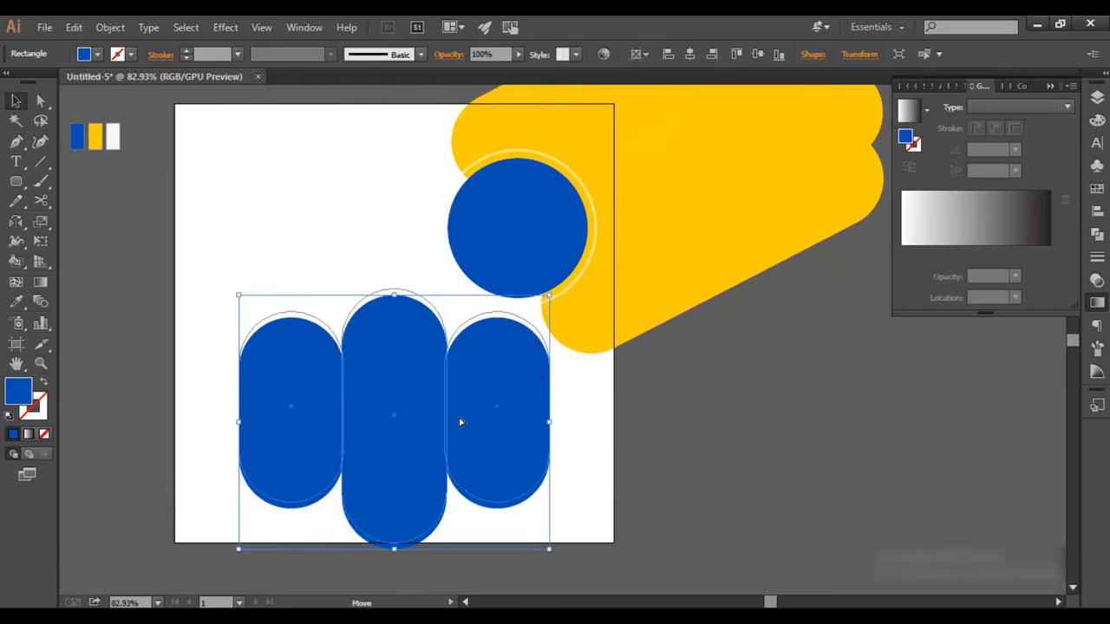
drag(395, 316, 396, 377)
key(a)
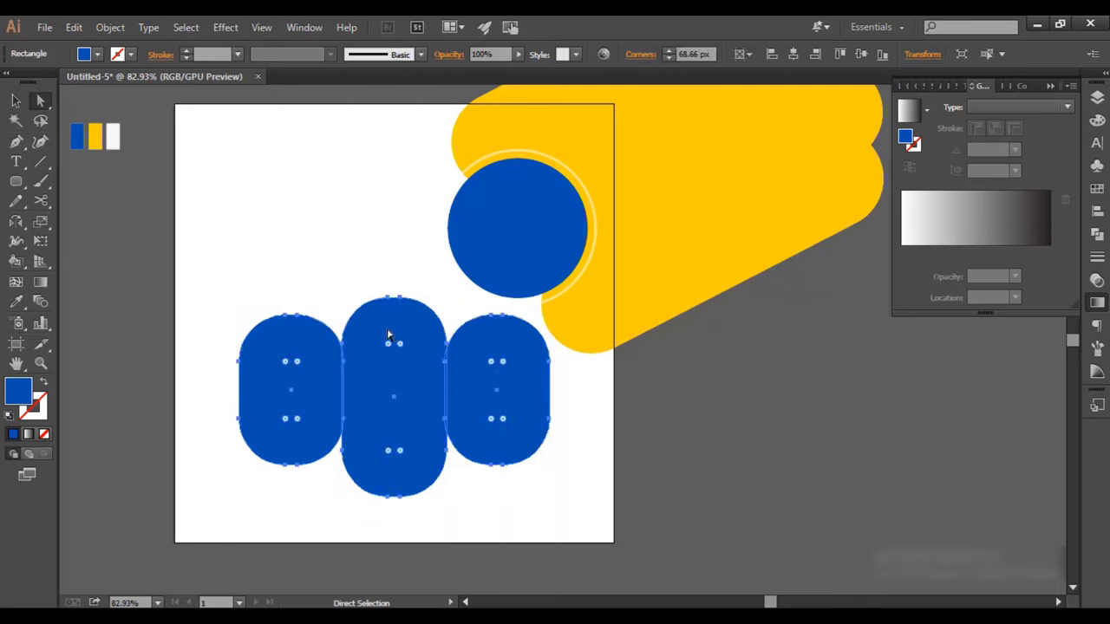
click(530, 481)
scroll(523, 498, up, 2)
scroll(394, 327, down, 1)
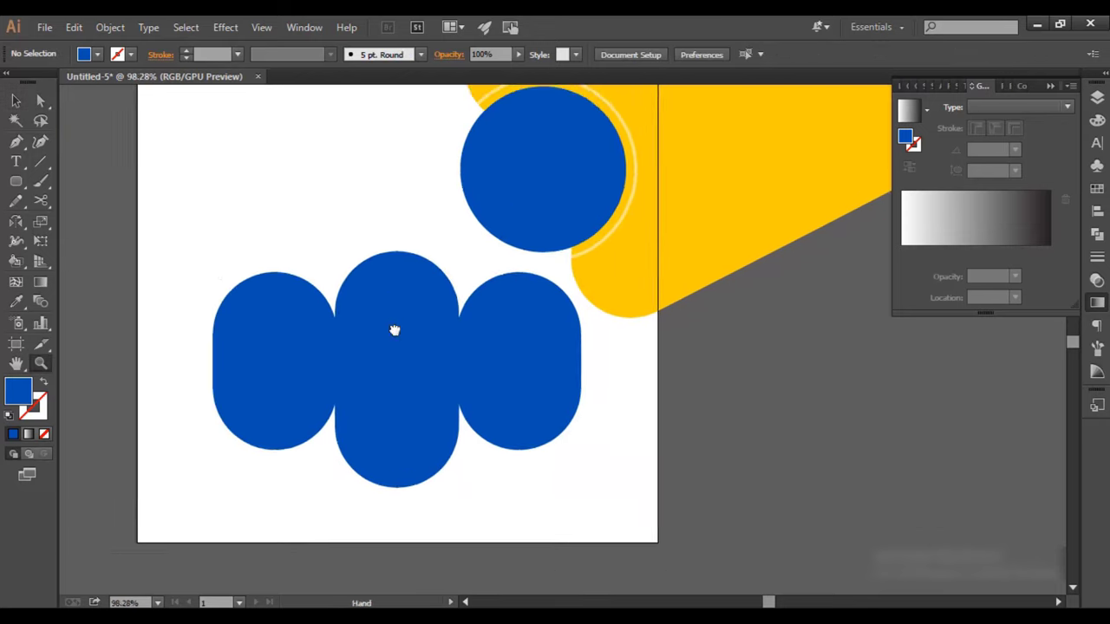
scroll(623, 397, up, 2)
key(v)
click(401, 315)
Step: Start a 650 px square using the Rectangle tool's exact-size dialog
click(358, 225)
scroll(252, 231, down, 2)
key(m)
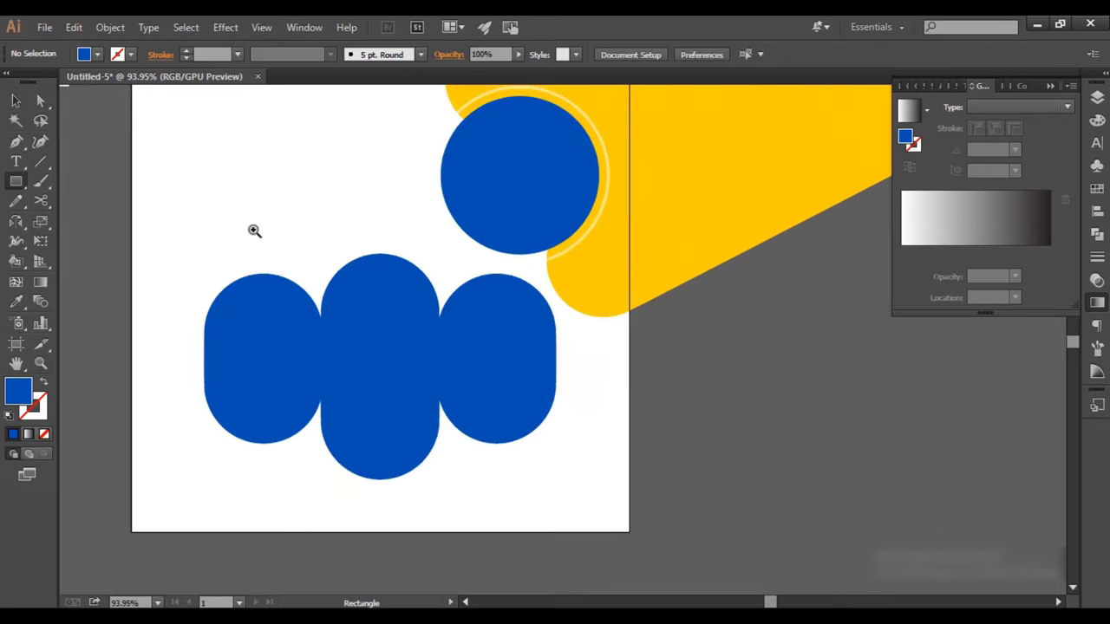
click(448, 281)
Step: Confirm the 650 px square and centre it on the artboard
text(0)
key(Return)
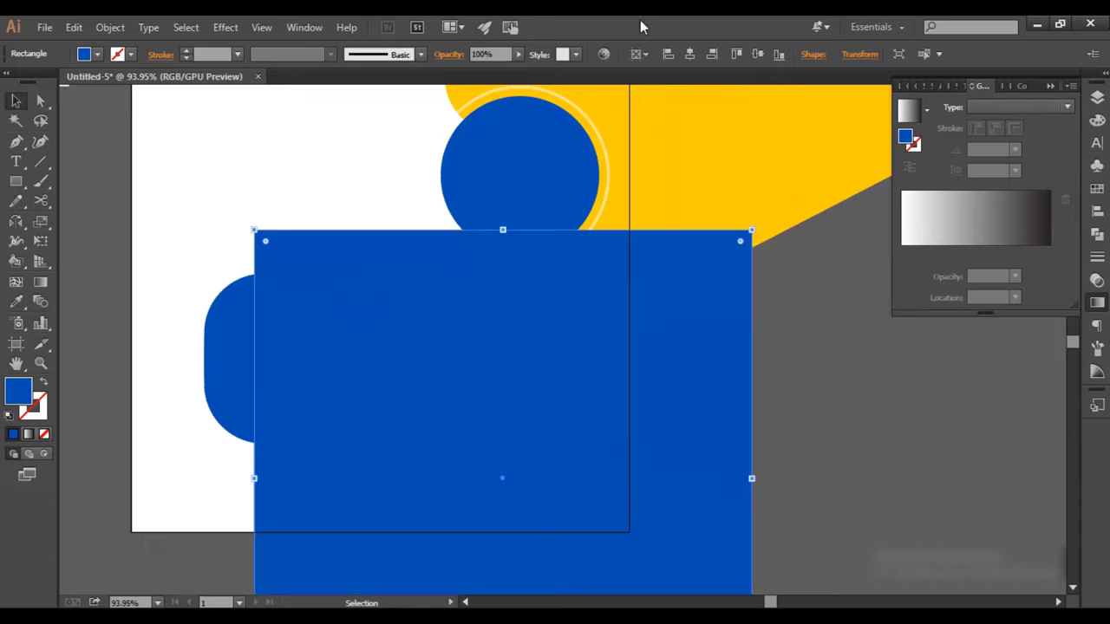
click(689, 53)
click(757, 53)
scroll(401, 344, down, 2)
scroll(401, 344, up, 1)
Step: Keep the square blue, recolour the capsules yellow and the circle white
key(i)
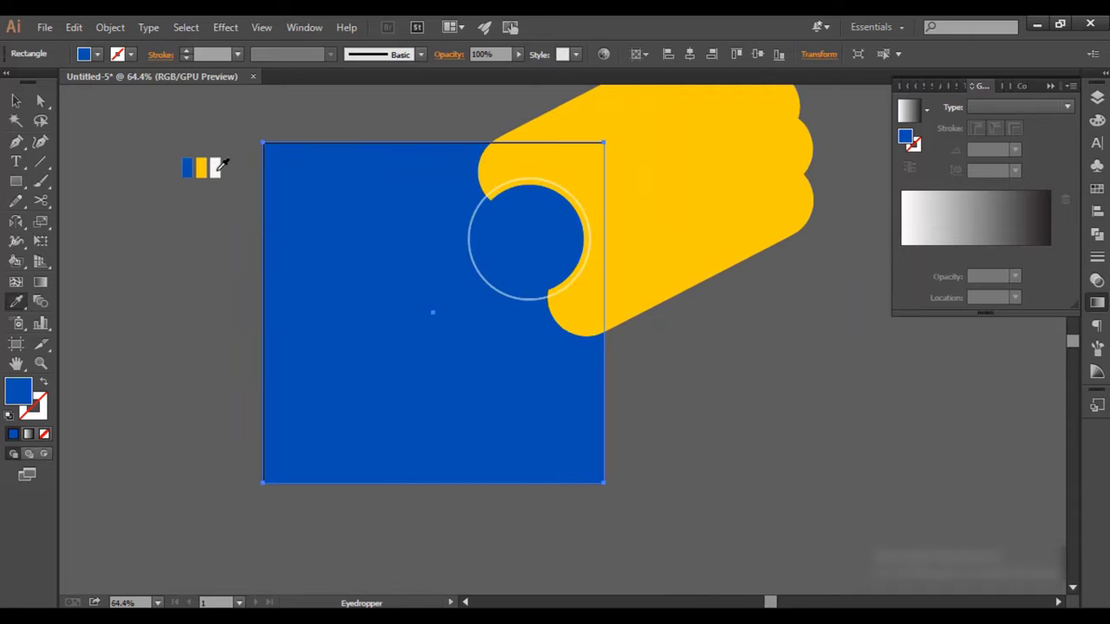
click(216, 167)
click(188, 167)
click(617, 200)
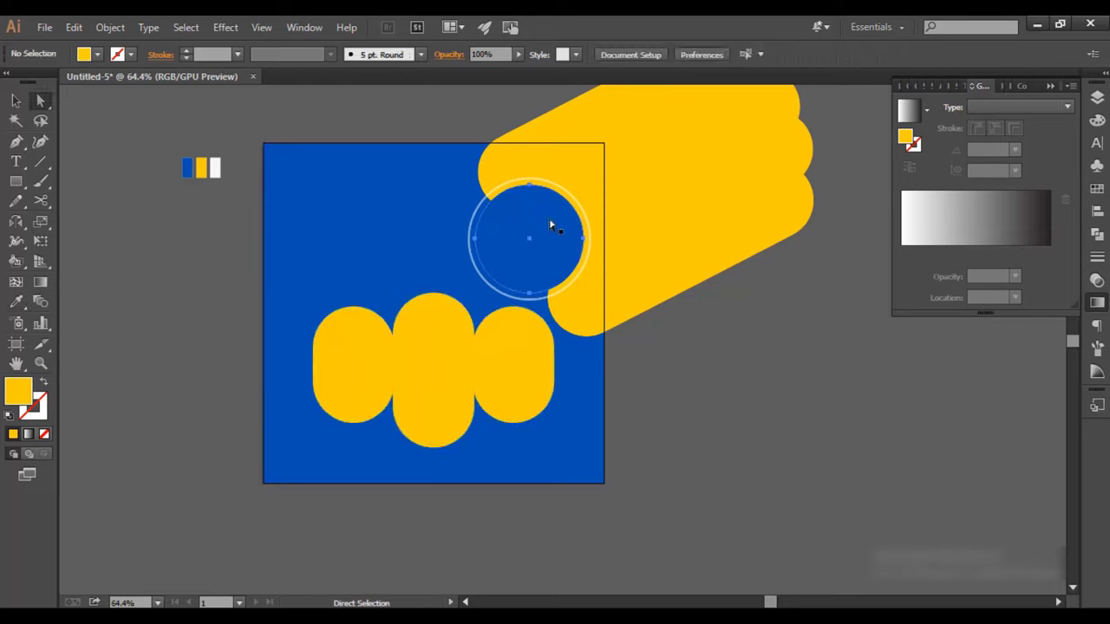
ctrl+click(528, 237)
key(shift+x)
scroll(448, 335, up, 1)
key(v)
click(442, 319)
key(z)
click(495, 355)
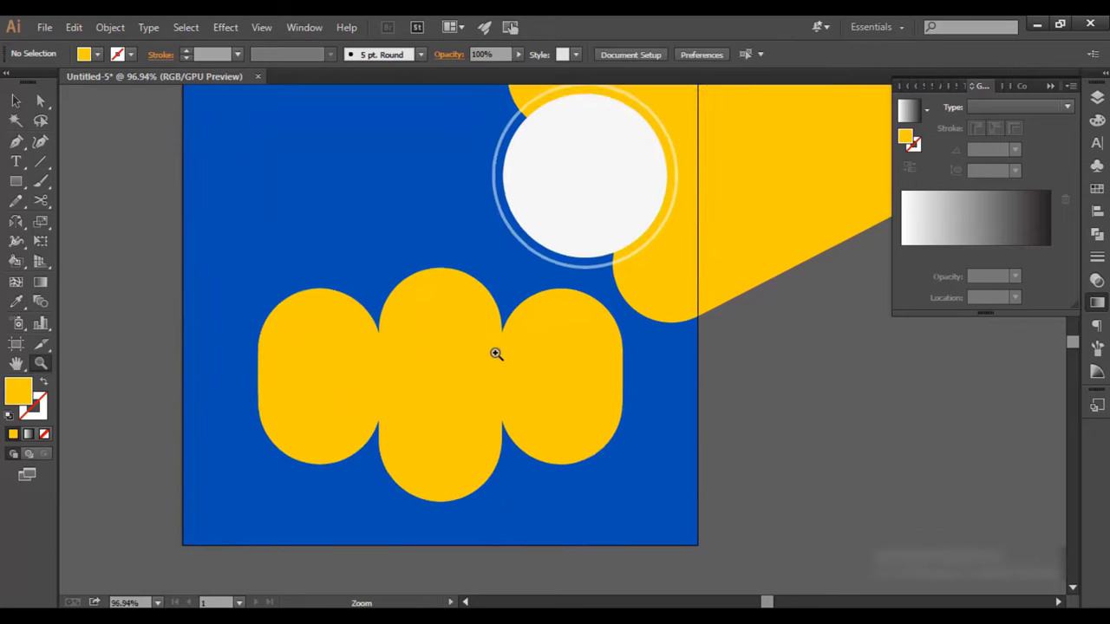
click(455, 334)
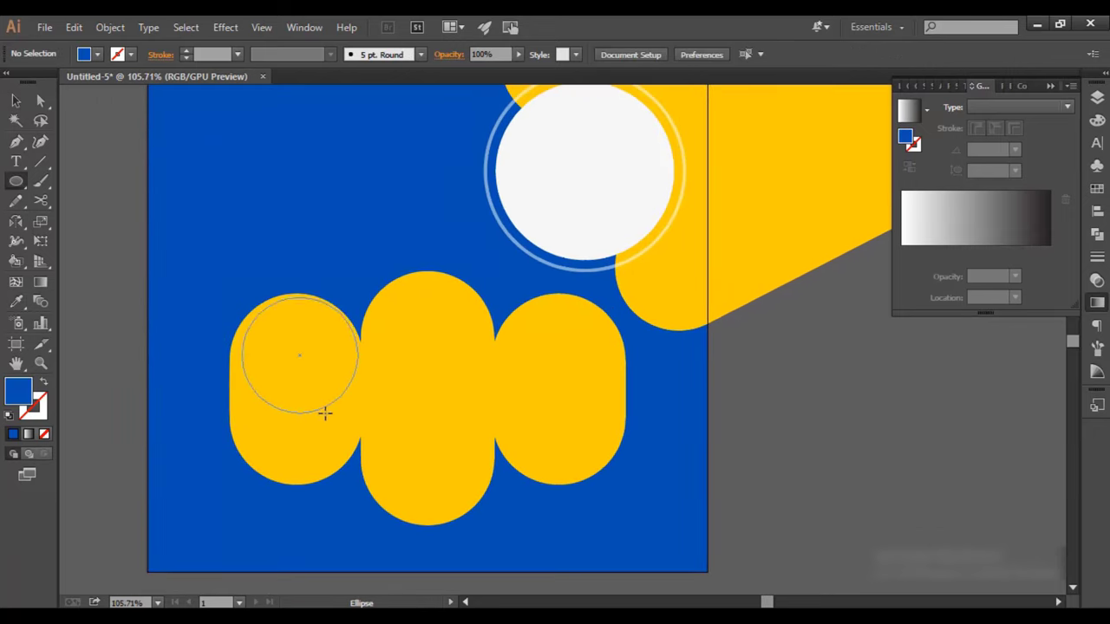
Step: Draw a blue circle in the left capsule's top and ungroup the capsule shapes
drag(325, 413, 327, 414)
key(v)
scroll(294, 327, up, 3)
right_click(552, 431)
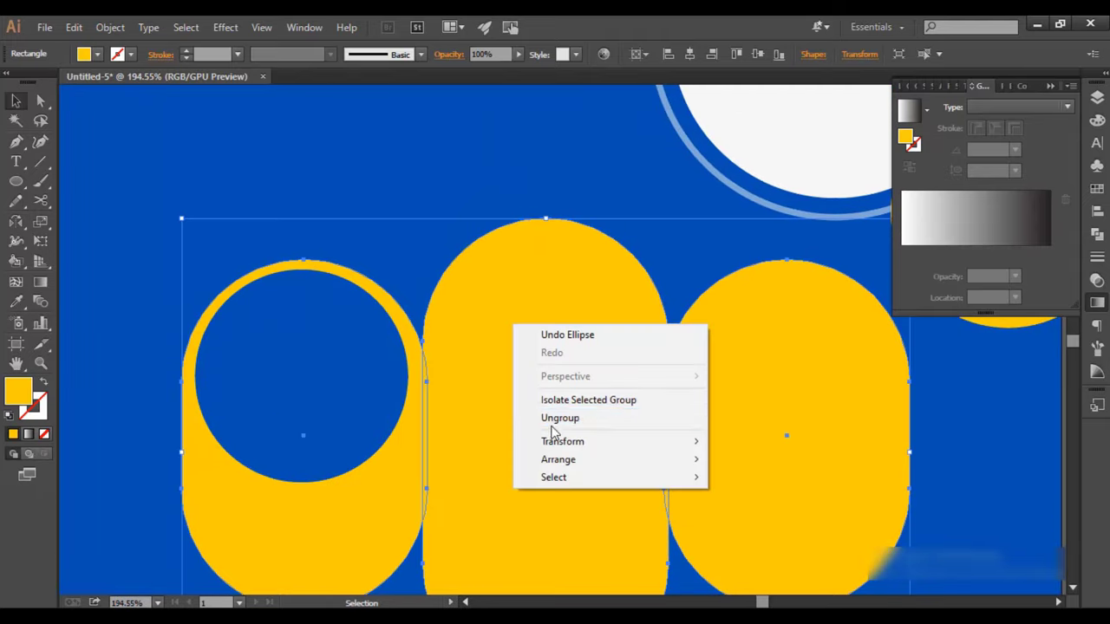
click(560, 418)
scroll(376, 231, down, 1)
click(372, 364)
shift+click(372, 502)
right_click(446, 406)
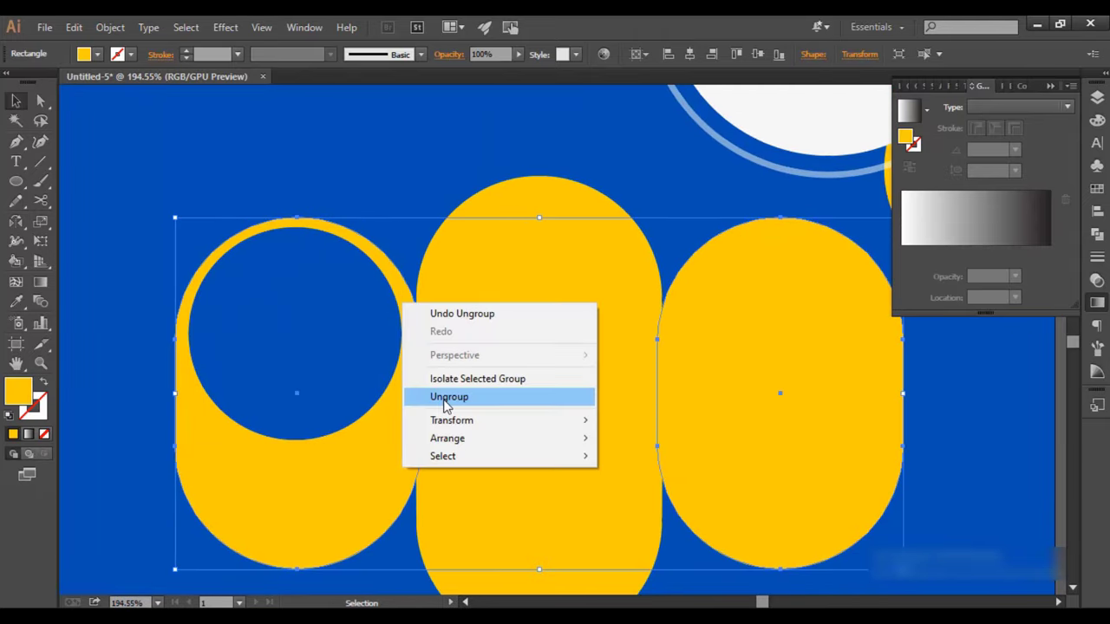
click(446, 405)
right_click(368, 276)
click(325, 256)
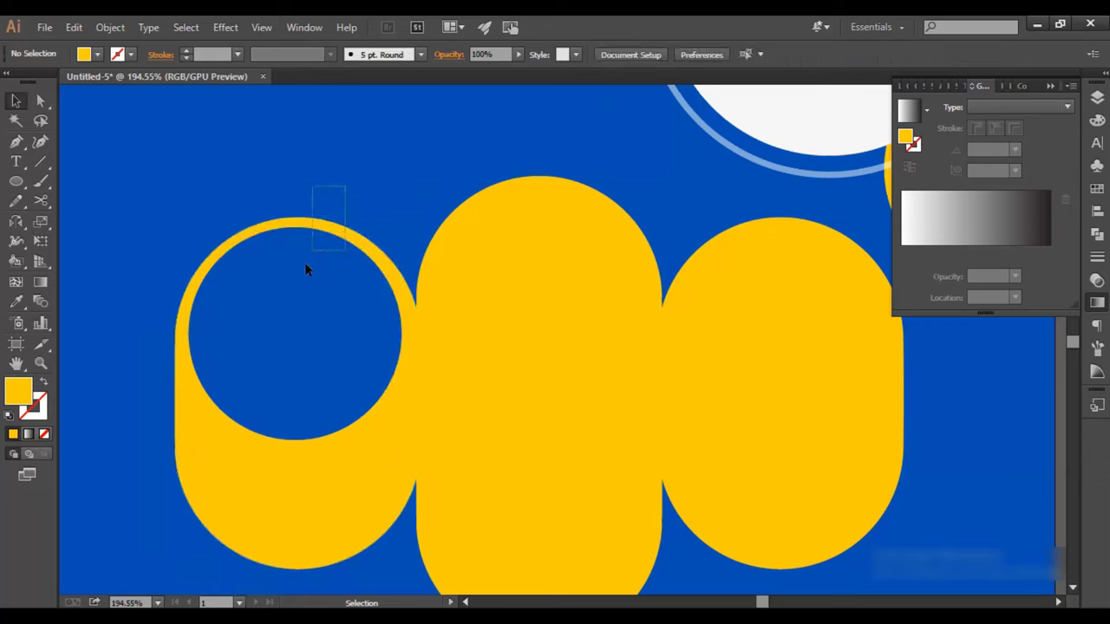
Step: Check that the left, right and middle capsules each pair with their blue circle
drag(305, 270, 406, 193)
click(315, 199)
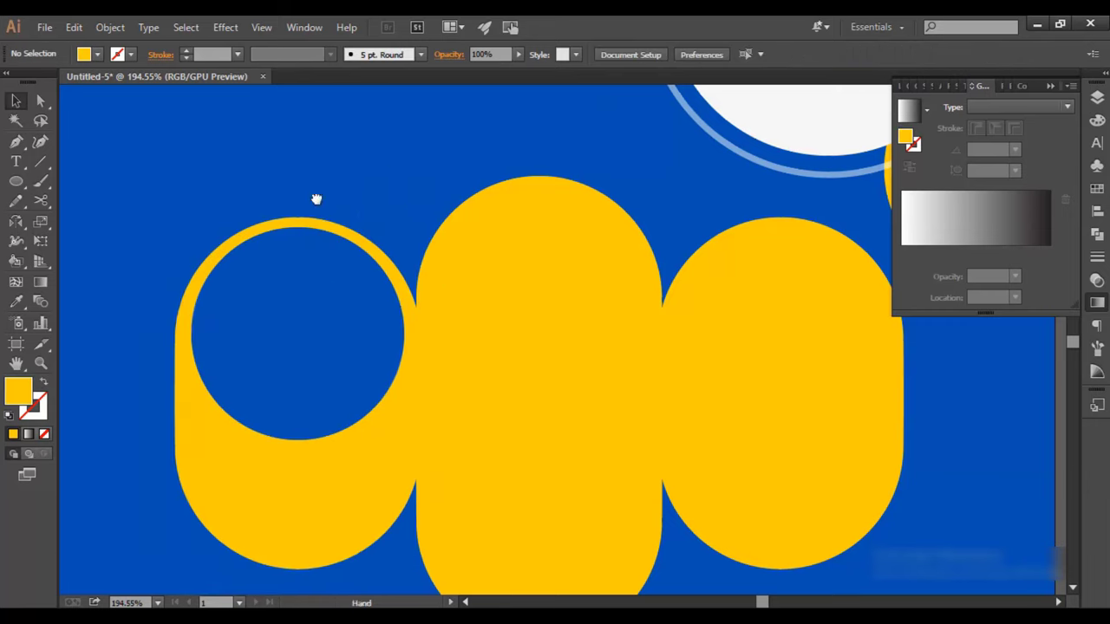
scroll(315, 199, right, 1)
click(698, 317)
shift+click(768, 446)
click(552, 144)
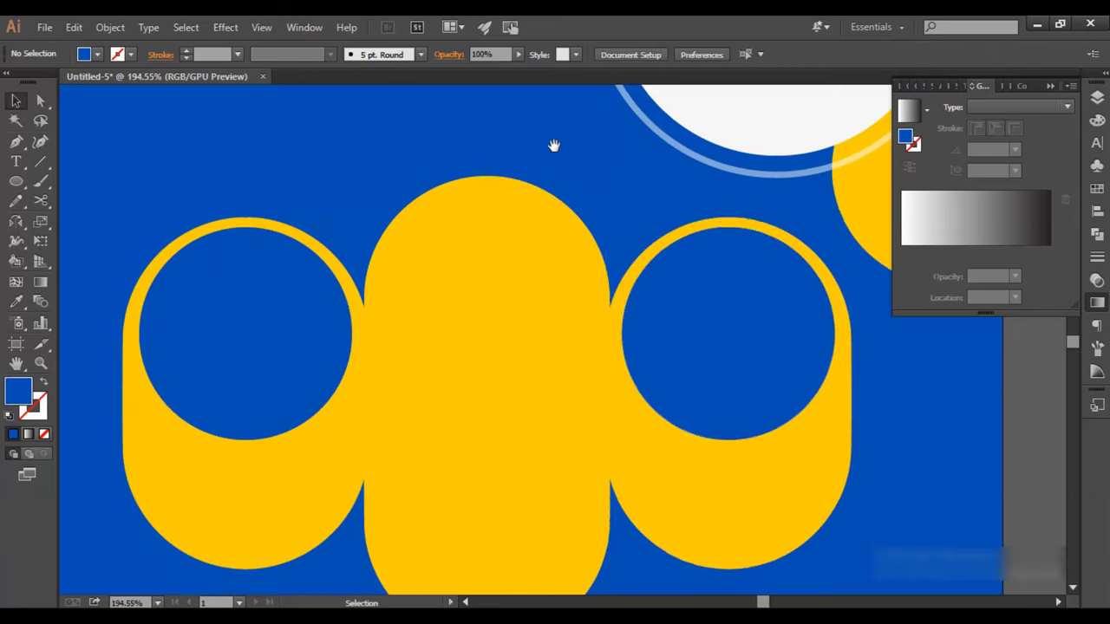
scroll(517, 262, down, 1)
scroll(517, 263, right, 1)
click(510, 255)
shift+click(531, 396)
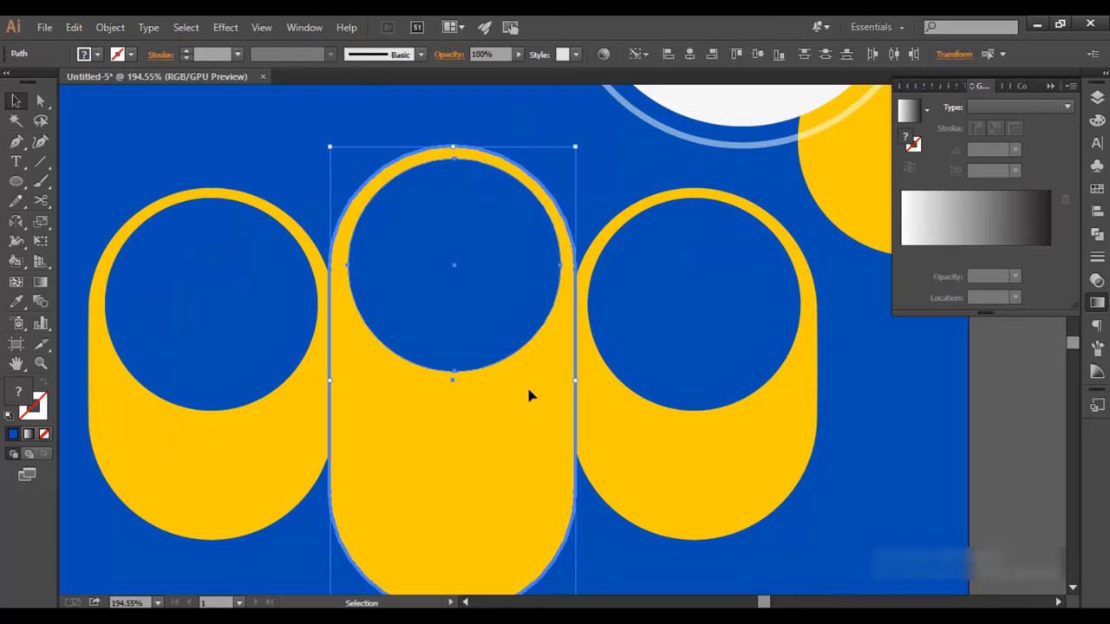
click(549, 121)
Step: Marquee-select all three capsules with their circles, then zoom to the page top
scroll(408, 285, down, 3)
scroll(517, 421, up, 2)
drag(539, 484, 243, 303)
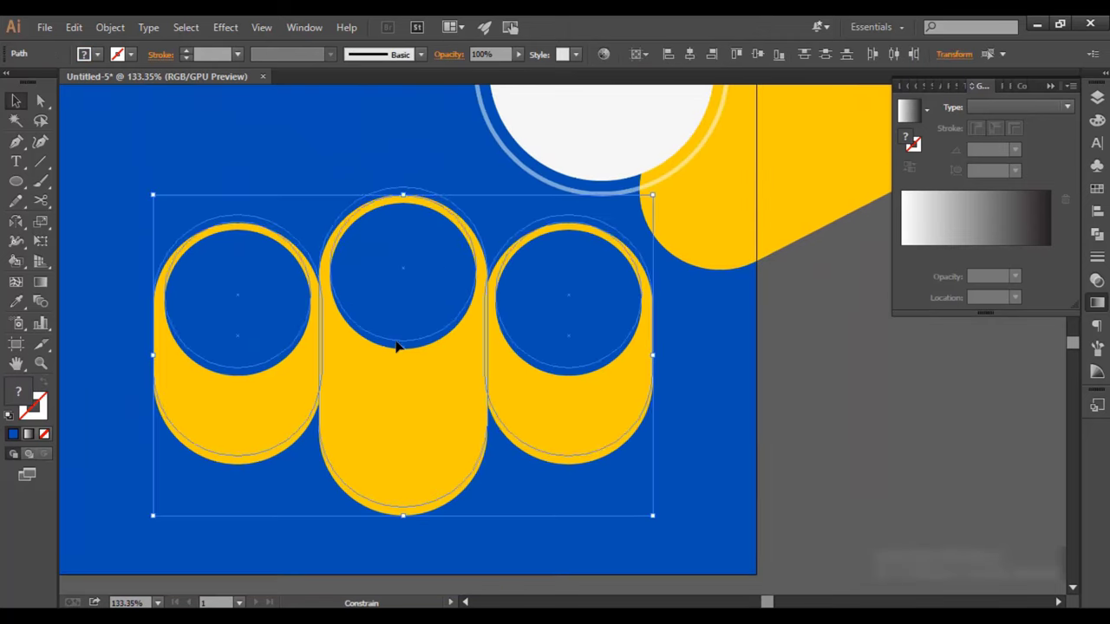
click(656, 384)
scroll(389, 248, down, 2)
key(z)
click(345, 243)
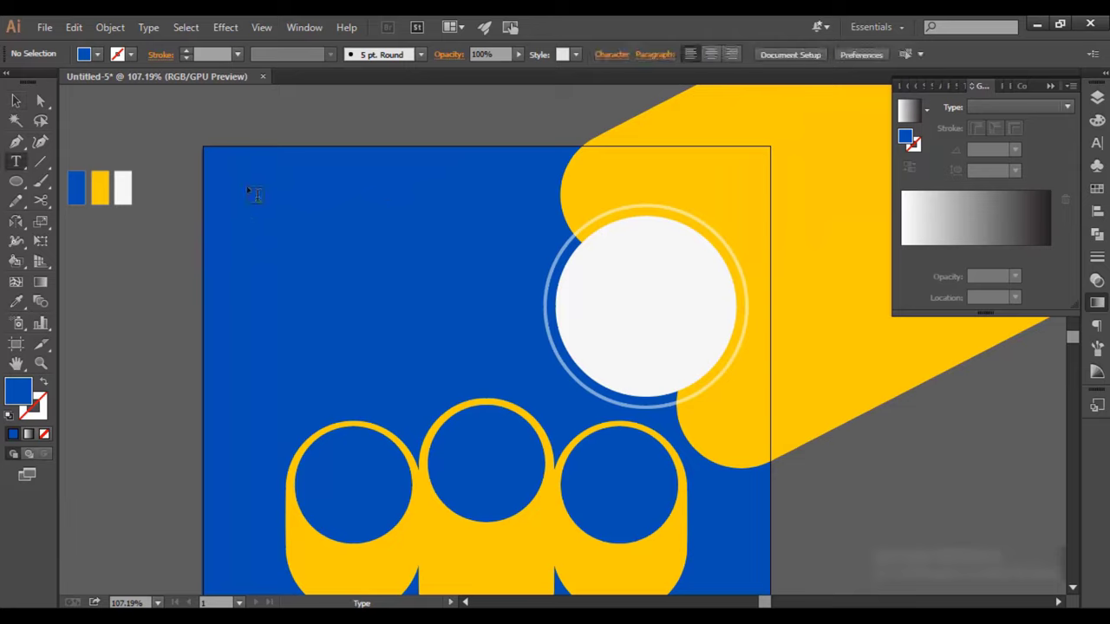
Step: Type the 'Travel logo' heading on two lines near the page's top-left
click(256, 195)
text(Travel logo)
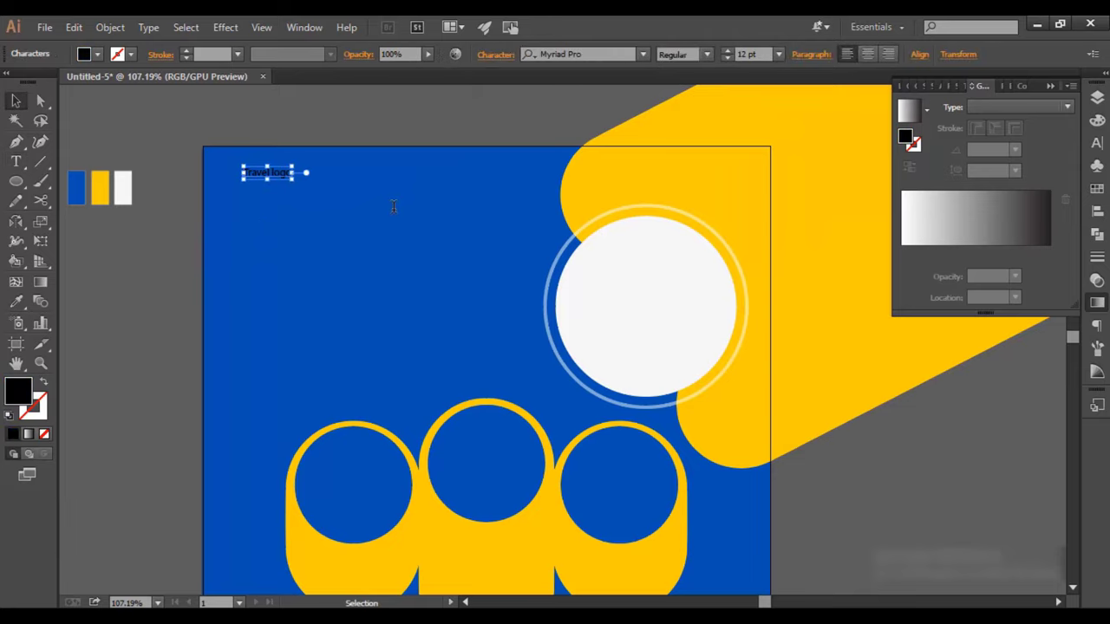
text(logo)
scroll(393, 206, up, 5)
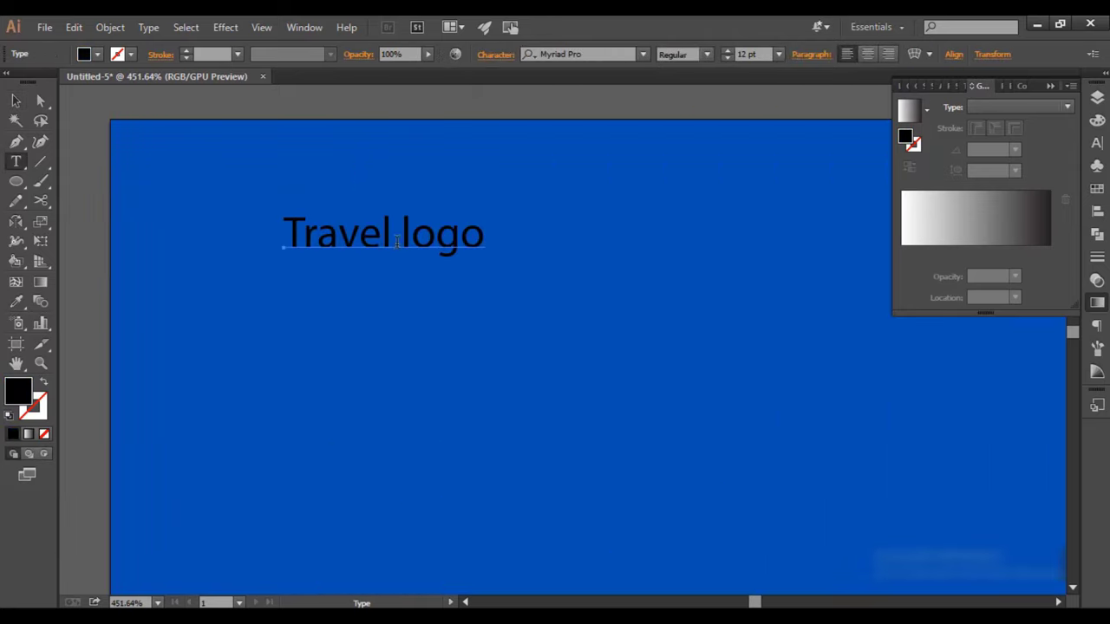
key(Return)
key(ctrl+t)
Step: Set the heading in Montserrat Black, All Caps, centre-aligned, with 10 pt leading
text(mont)
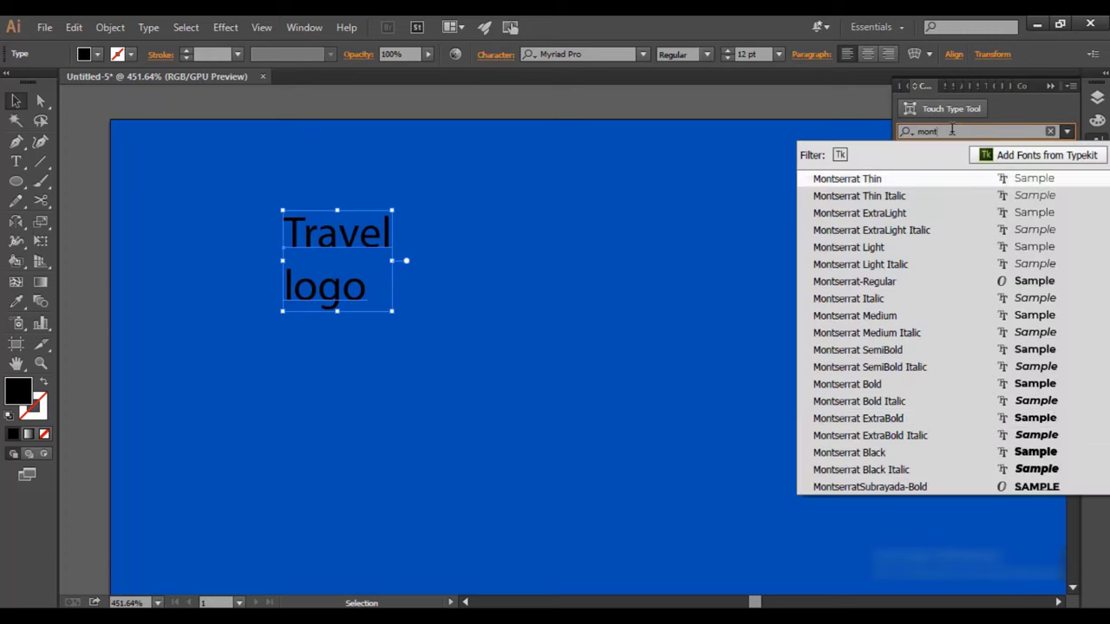
click(884, 451)
click(906, 275)
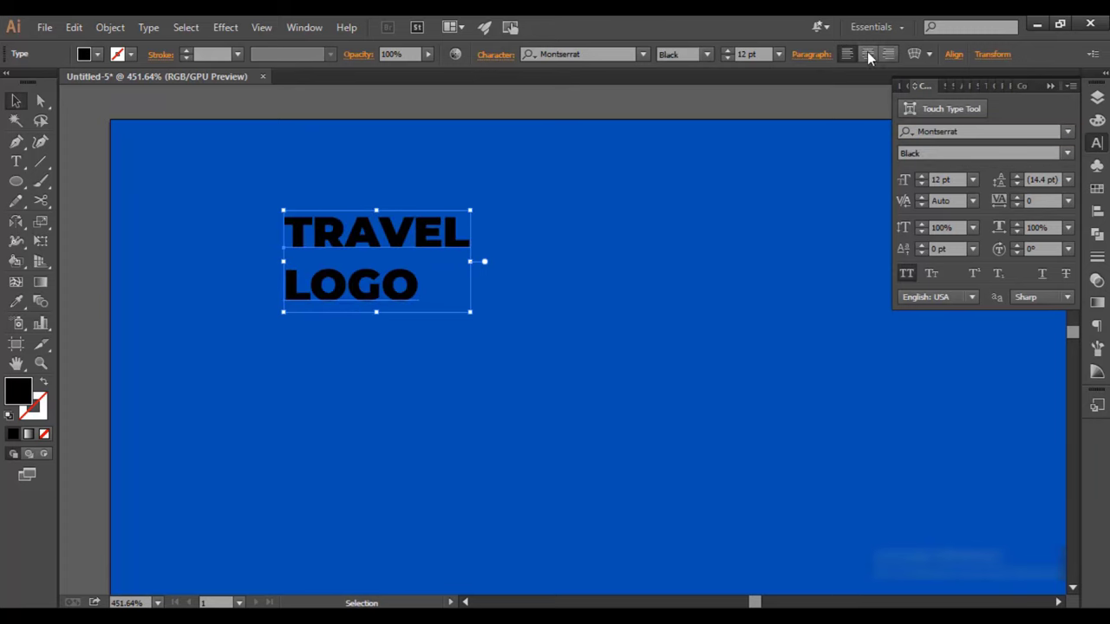
click(867, 53)
text(10)
click(572, 263)
scroll(572, 263, down, 2)
click(463, 252)
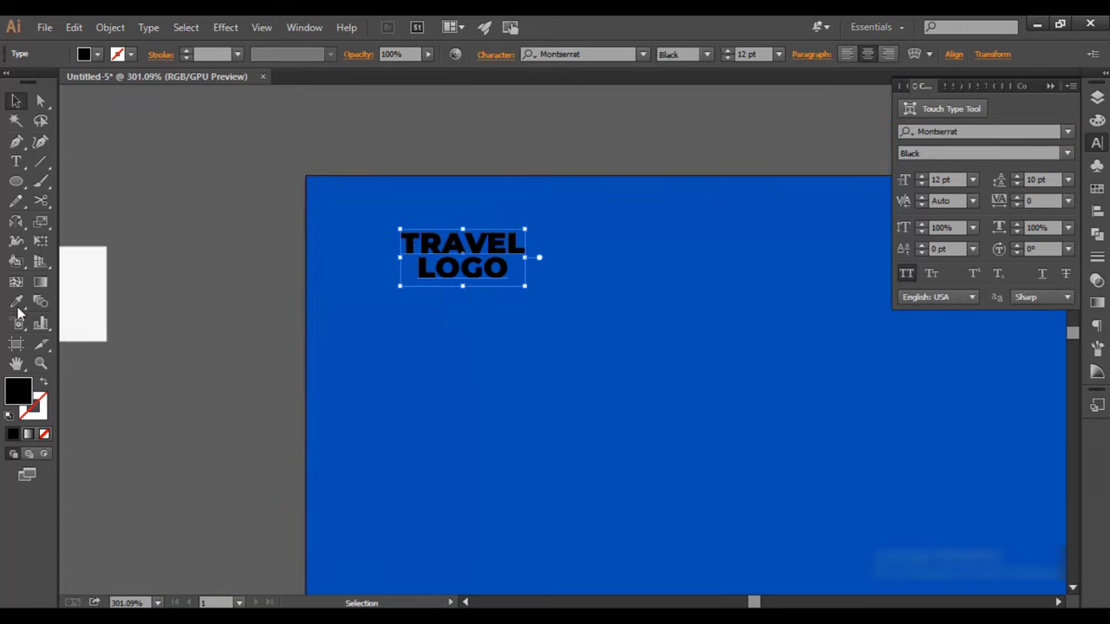
Step: Fill the heading text white (#FFFFFF)
double_click(19, 392)
text(ffffff)
key(Return)
click(633, 287)
Step: Draw a translucent yellow circle behind the start of TRAVEL LOGO
scroll(415, 202, up, 2)
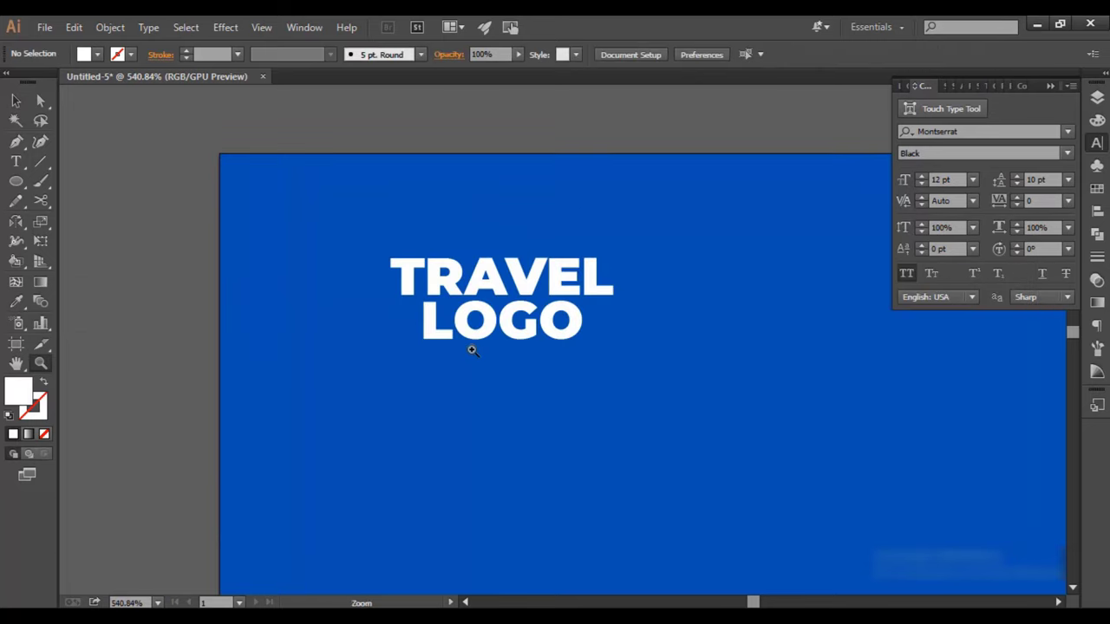
key(l)
drag(360, 241, 437, 357)
scroll(517, 314, down, 3)
key(i)
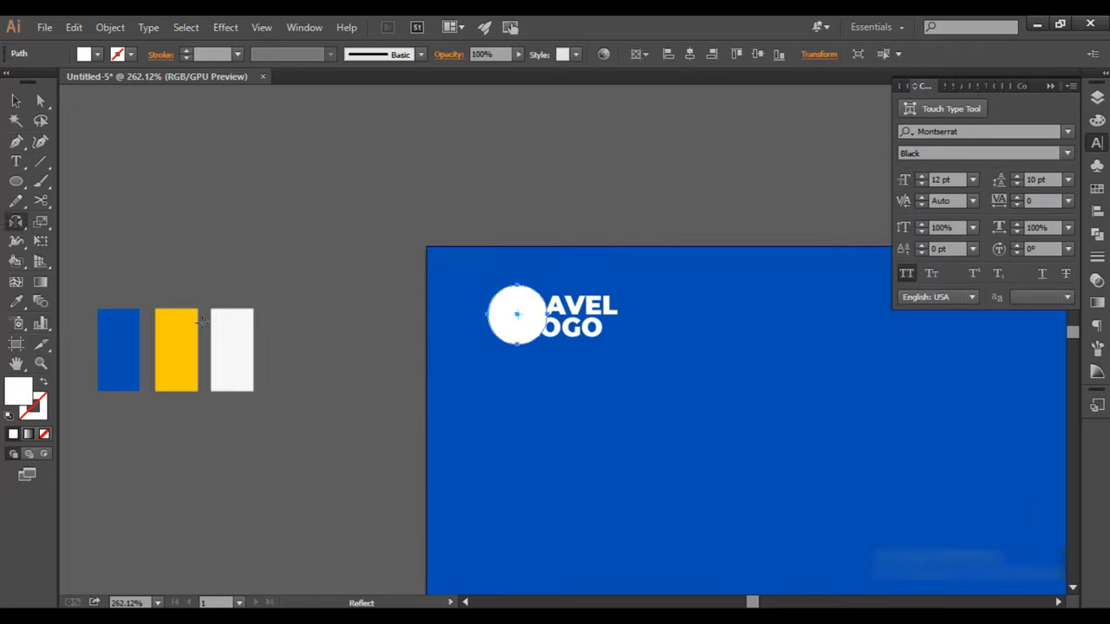
click(176, 350)
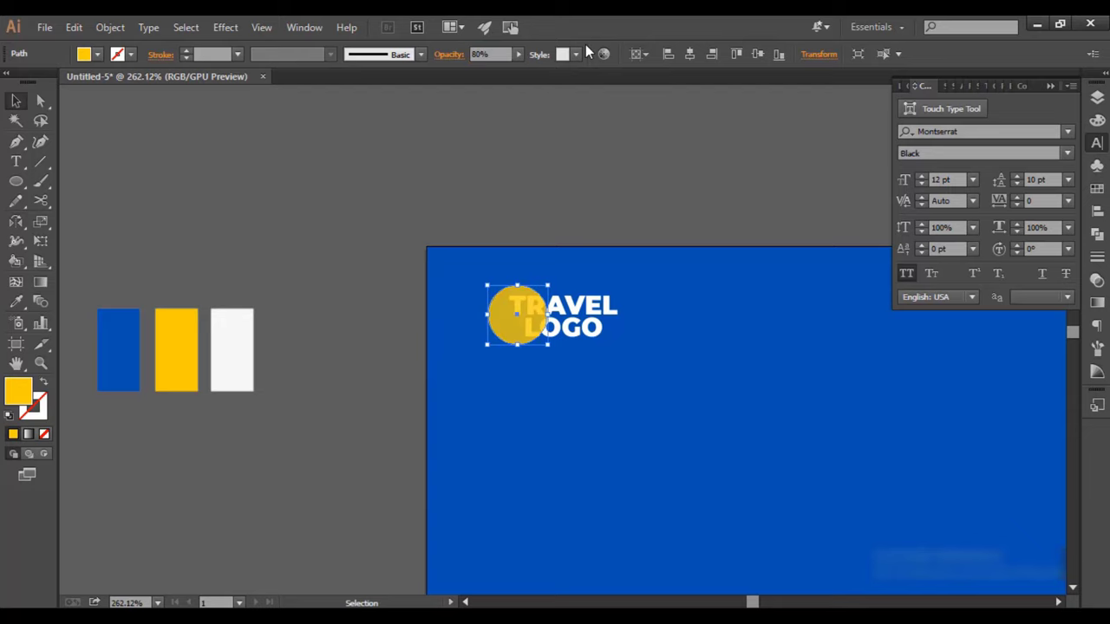
scroll(584, 308, up, 2)
scroll(741, 332, down, 5)
mouse_move(514, 337)
mouse_down()
mouse_move(341, 208)
mouse_move(330, 266)
mouse_up()
click(530, 257)
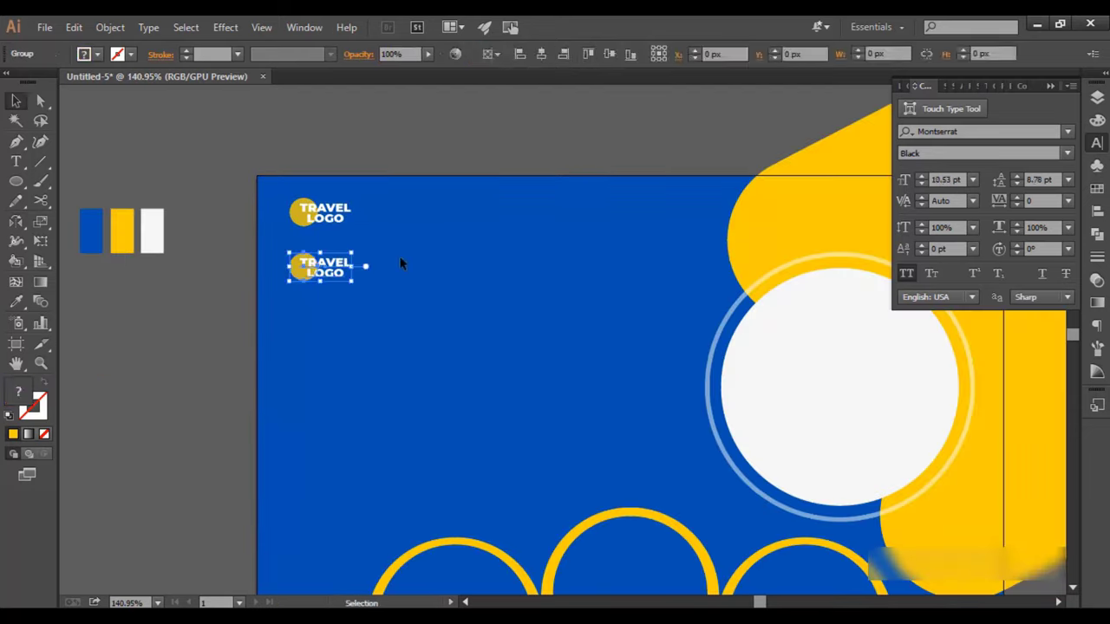
Step: Ungroup the copied logo and delete its yellow circle, keeping only the text
right_click(349, 275)
click(399, 370)
click(523, 300)
scroll(523, 300, up, 3)
click(401, 293)
drag(402, 292, 373, 292)
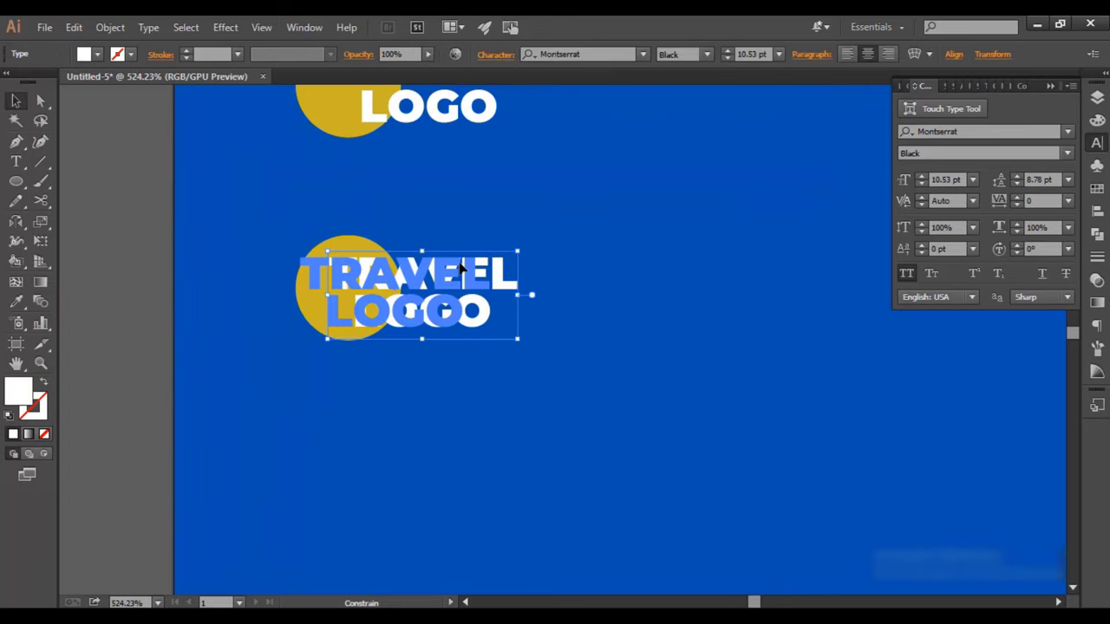
click(350, 245)
key(Delete)
click(382, 275)
Step: Replace the copied text with 'Explore The World', left-aligned under the logo
key(alt+Tab)
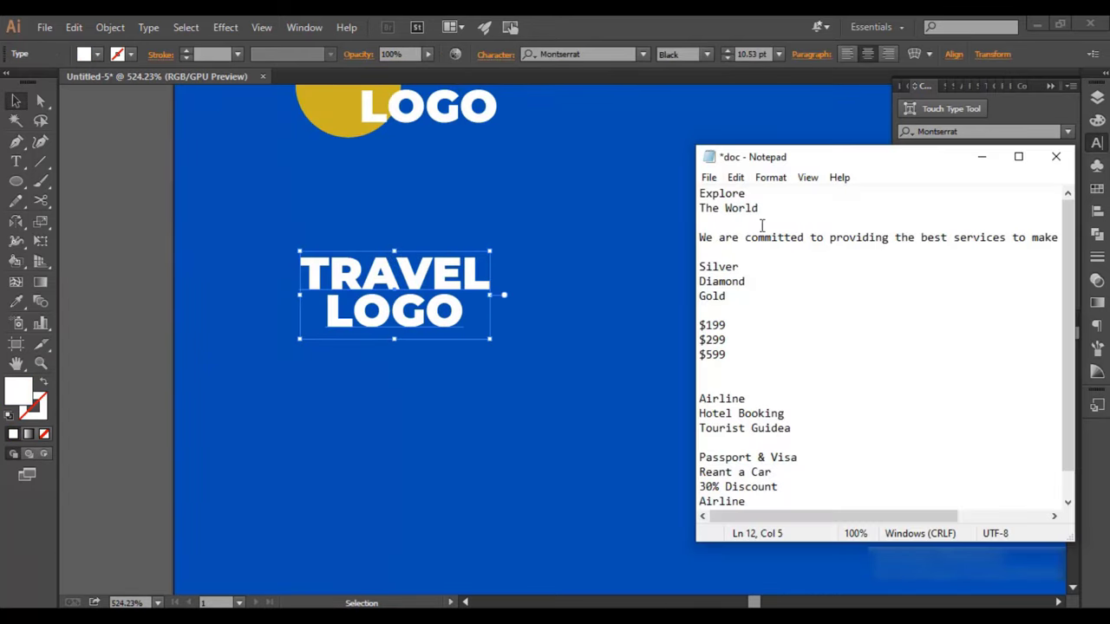
key(alt+Tab)
double_click(395, 292)
key(ctrl+a)
key(ctrl+v)
key(Escape)
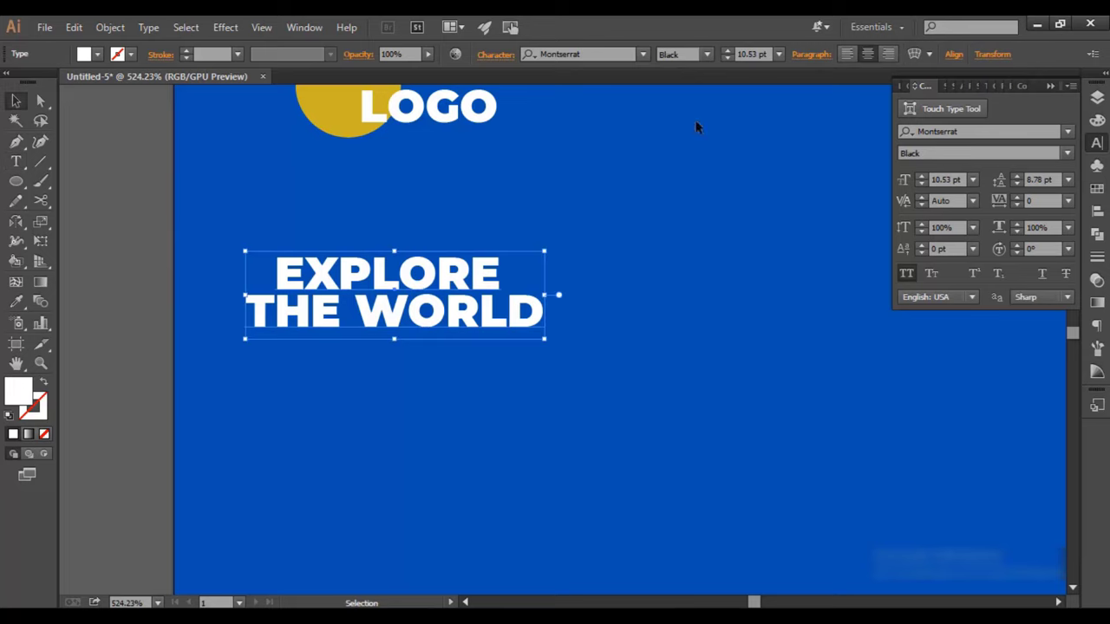
key(ctrl+shift+l)
drag(449, 288, 352, 288)
Step: Enlarge the headline to 19 pt font size with 18 pt leading
scroll(414, 356, down, 3)
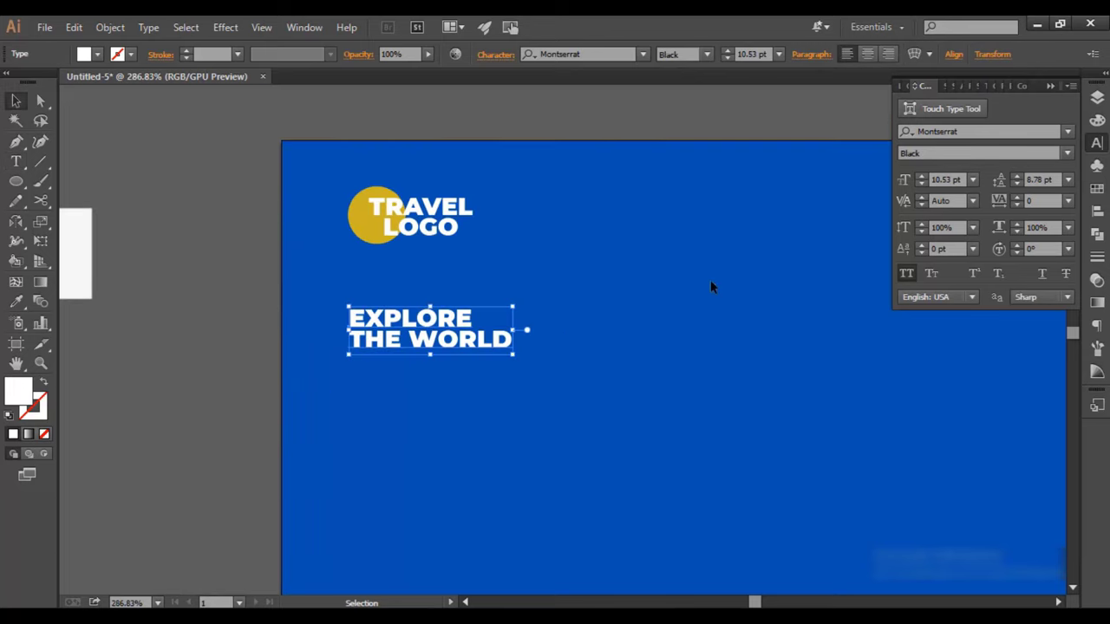
drag(513, 354, 609, 382)
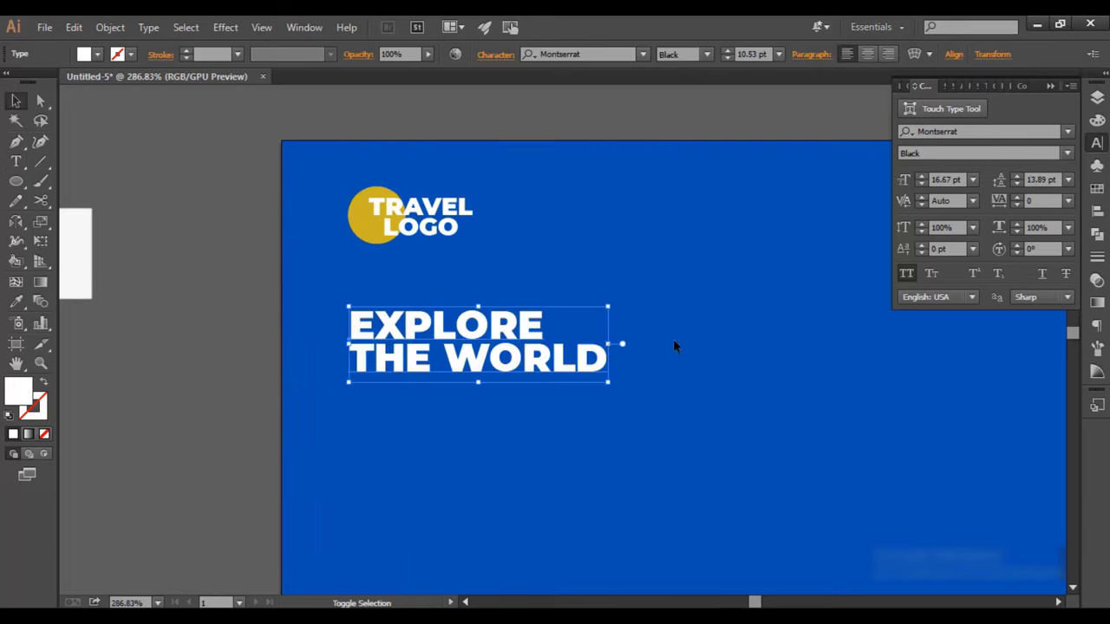
triple_click(945, 179)
text(19)
key(Tab)
text(18)
key(Return)
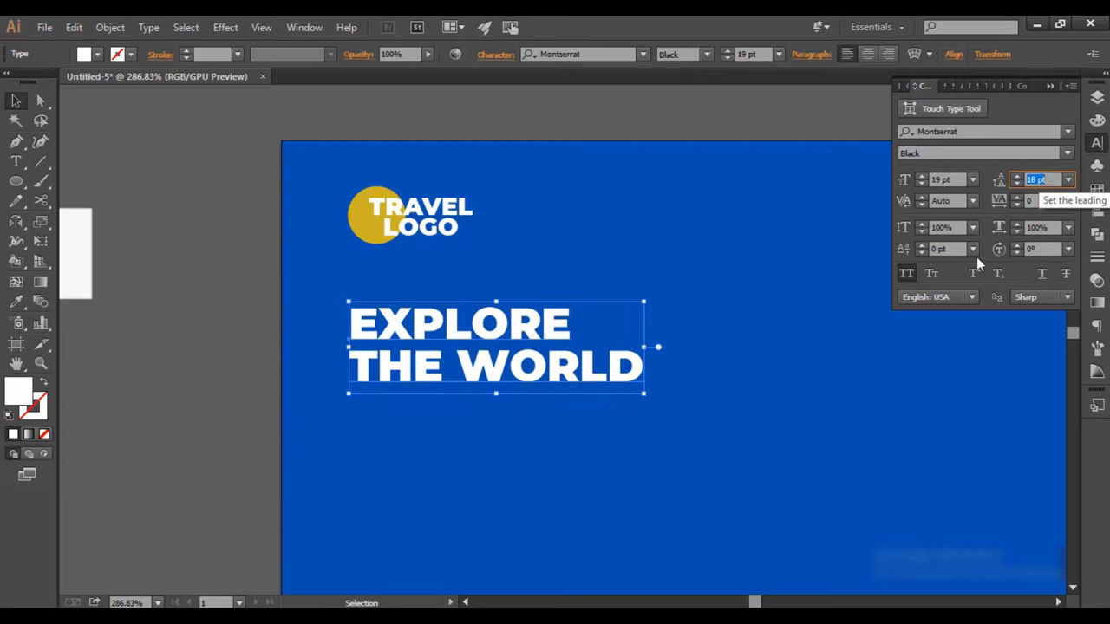
Step: Make EXPLORE Medium weight and eyedrop the logo's yellow onto WORLD
key(t)
drag(327, 332, 552, 332)
click(1066, 152)
click(942, 312)
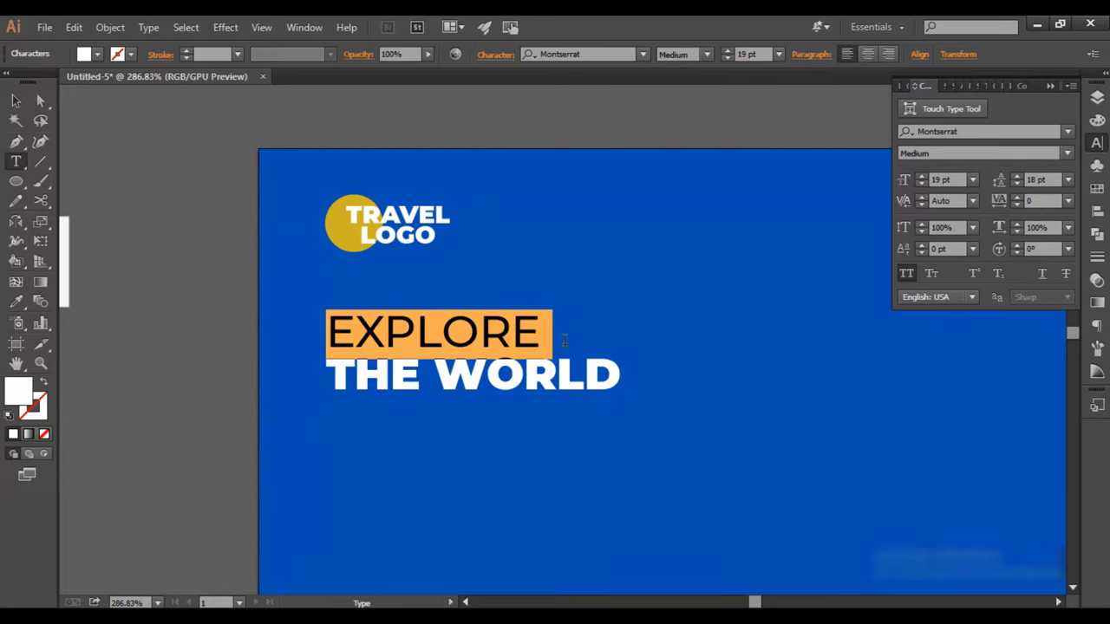
double_click(539, 372)
key(i)
click(379, 202)
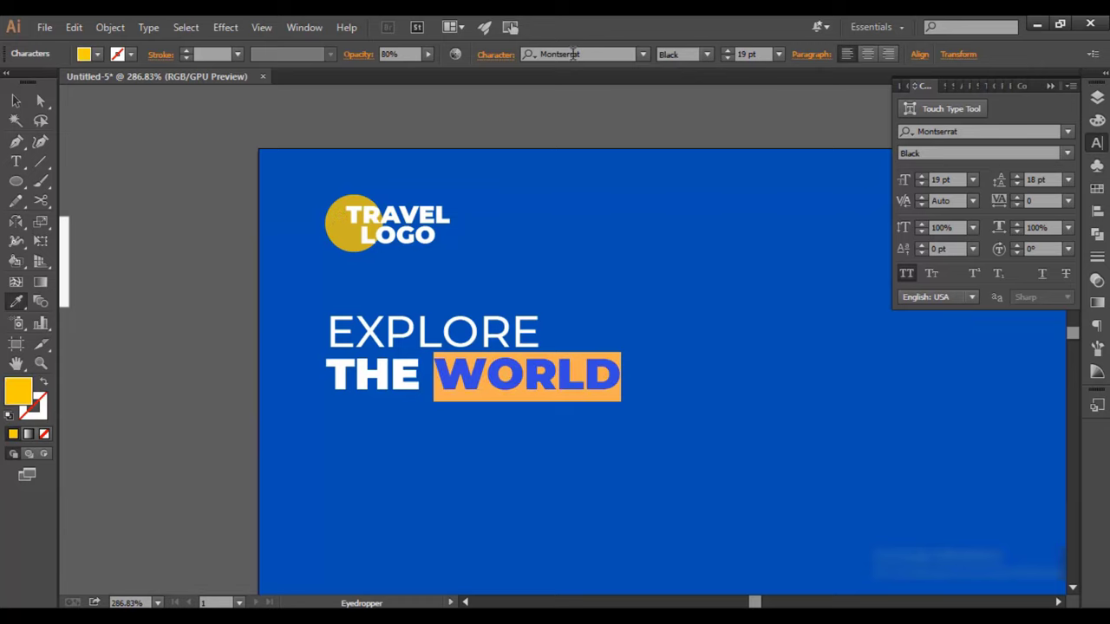
key(Escape)
key(z)
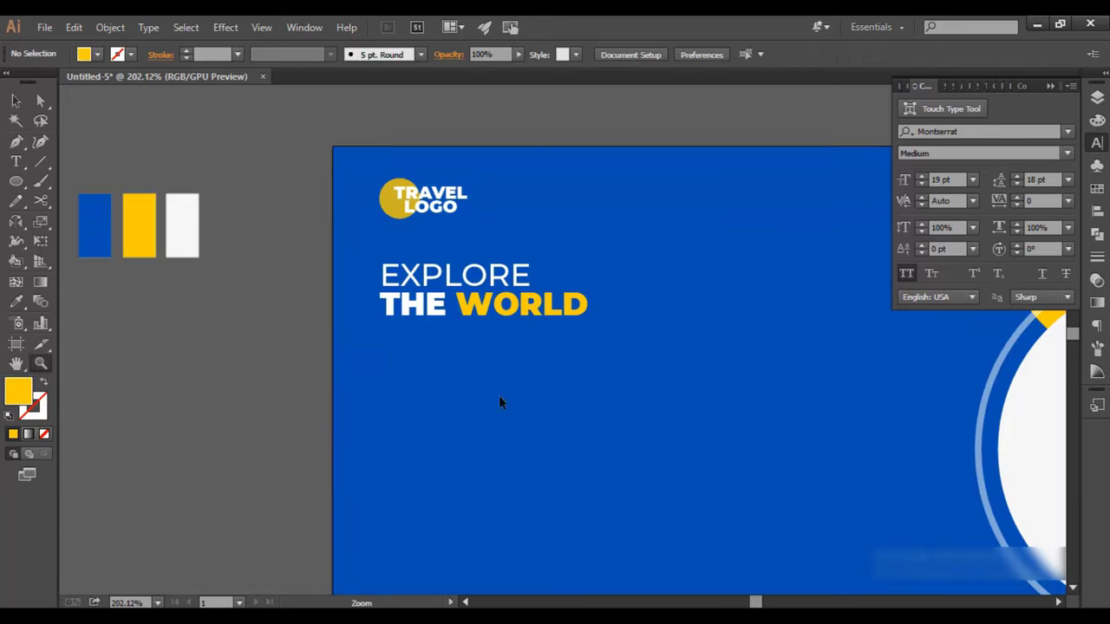
drag(498, 395, 506, 333)
key(m)
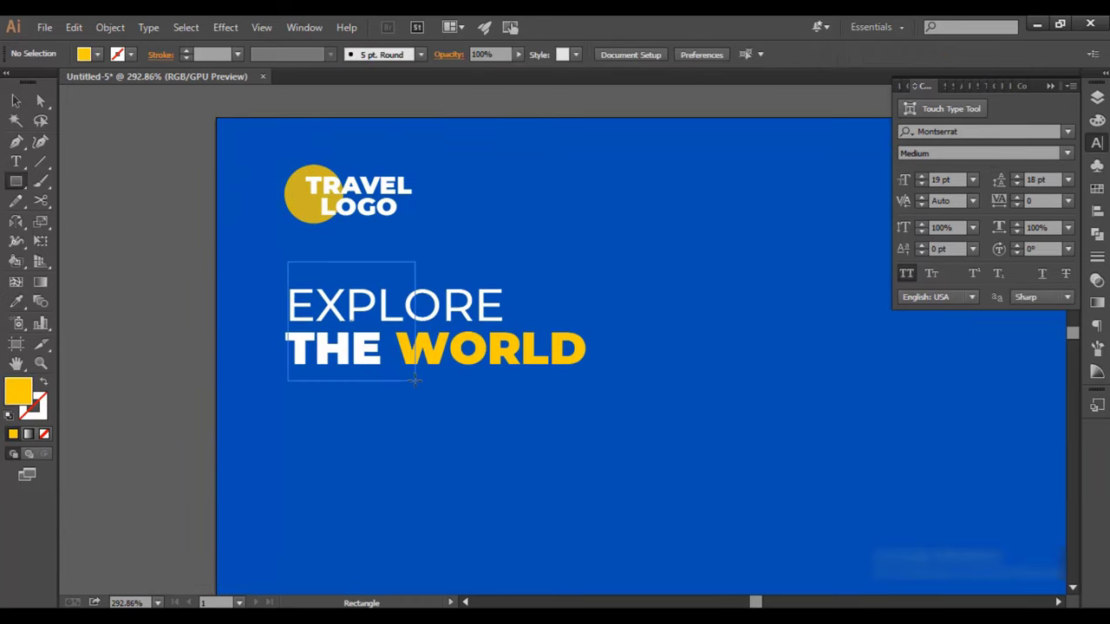
Step: Draw a yellow-stroked rectangle frame around the headline and shift the headline inside it
drag(404, 378, 405, 381)
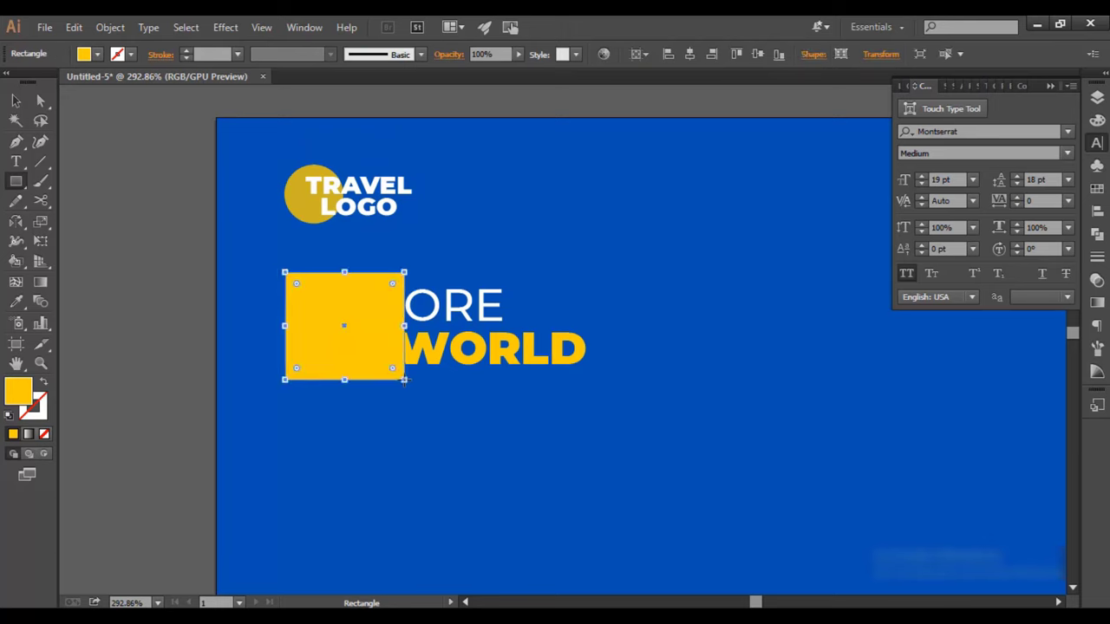
key(shift+x)
scroll(349, 305, up, 3)
key(a)
click(427, 278)
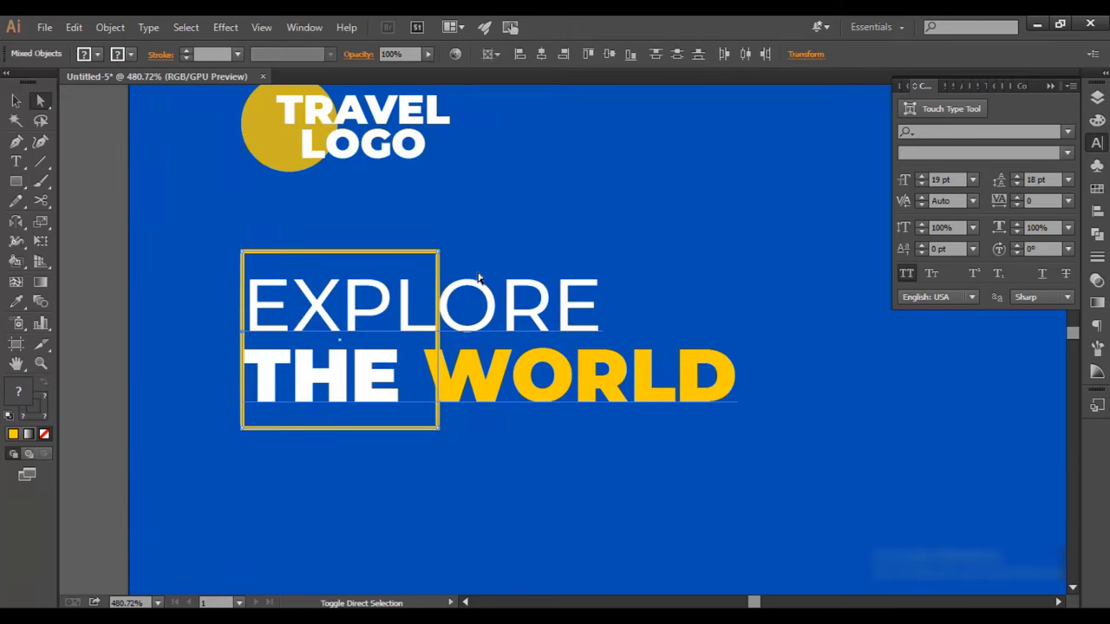
key(v)
drag(541, 345, 559, 346)
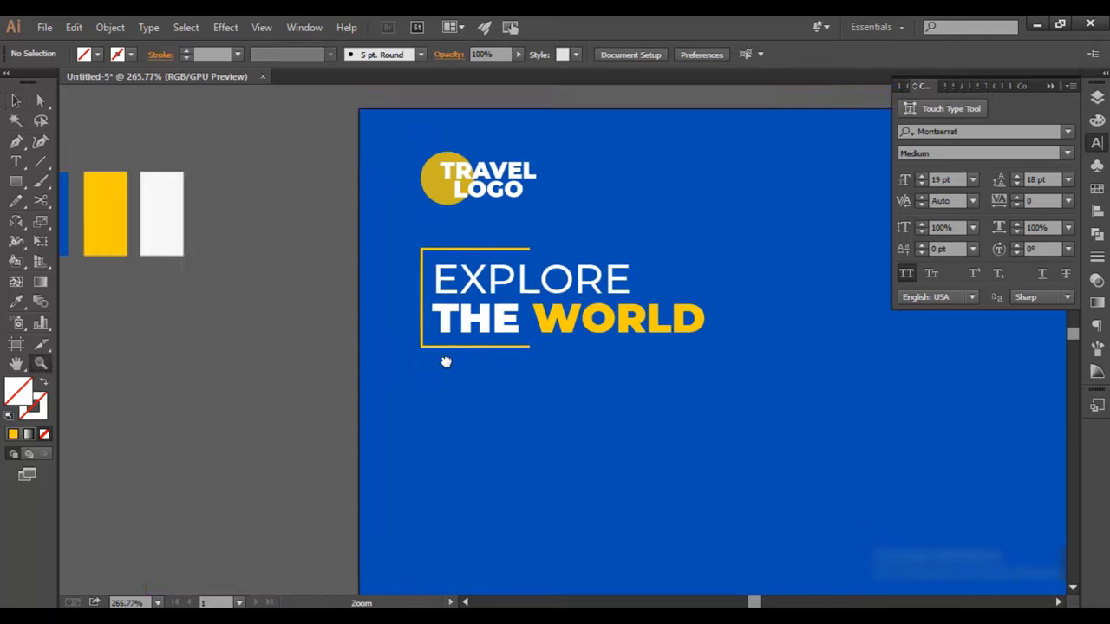
scroll(446, 362, down, 3)
scroll(309, 272, down, 3)
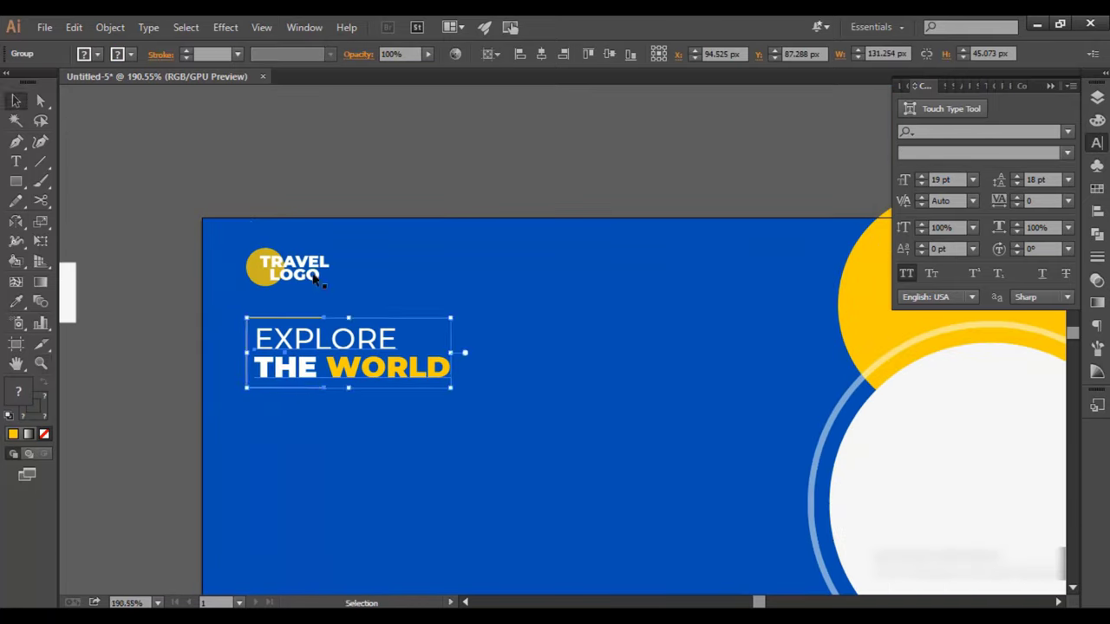
scroll(389, 402, up, 5)
Step: Convert the yellow bracket path to a filled shape with Object > Path > Outline Stroke
key(a)
click(389, 391)
click(110, 27)
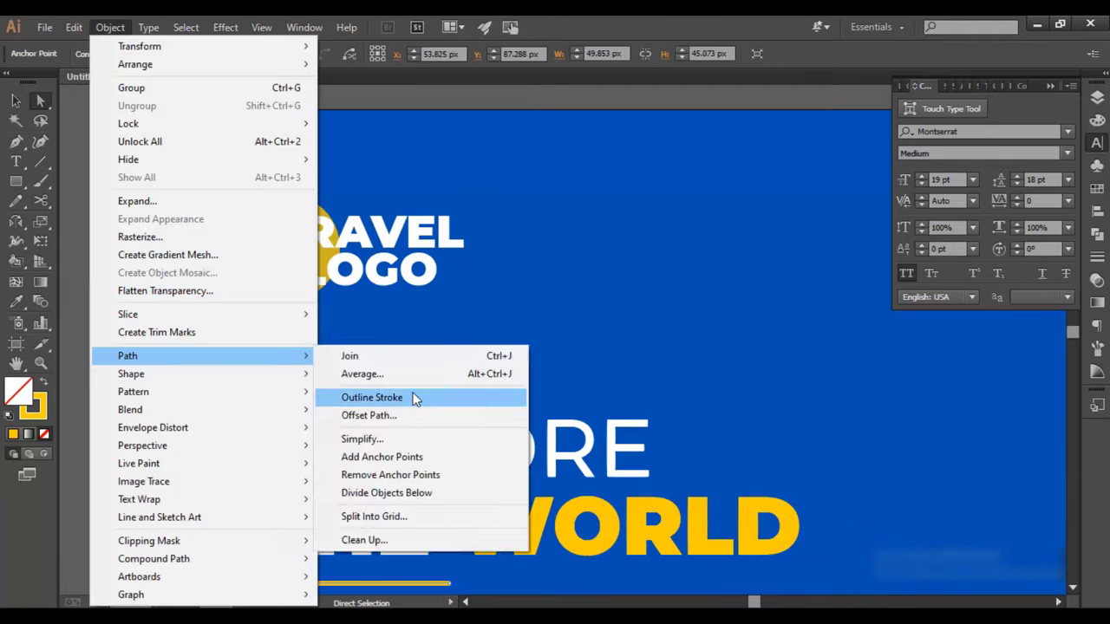
click(416, 396)
scroll(401, 461, down, 3)
scroll(401, 460, up, 3)
Step: Select the headline with its bracket, then switch back to the Notepad copy text
key(v)
click(382, 382)
scroll(586, 436, down, 3)
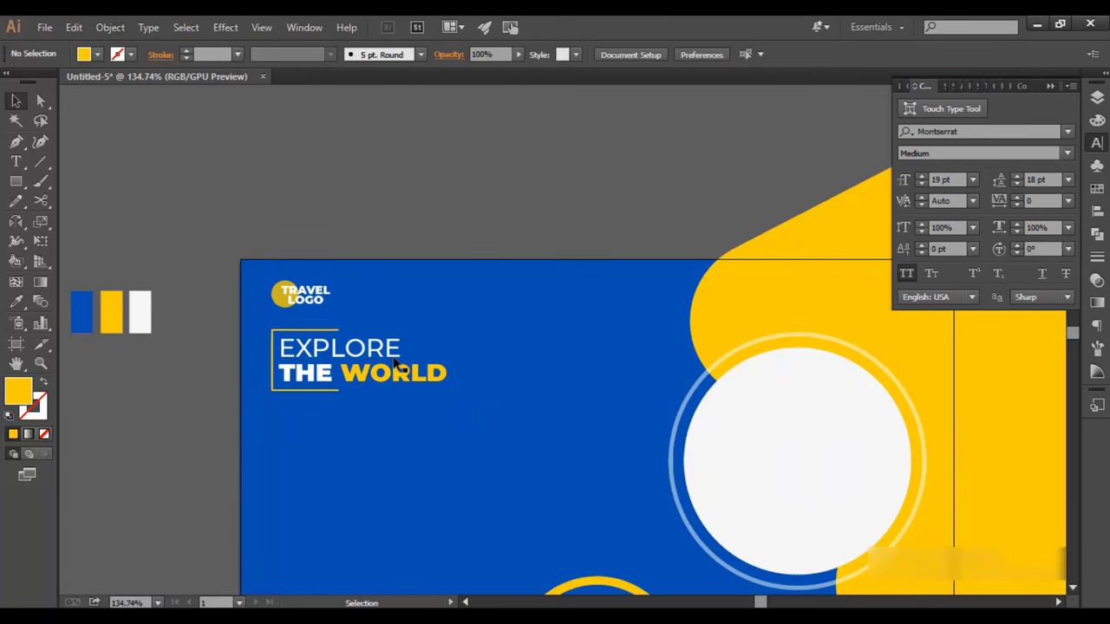
drag(252, 313, 425, 447)
scroll(426, 447, up, 2)
key(alt+Tab)
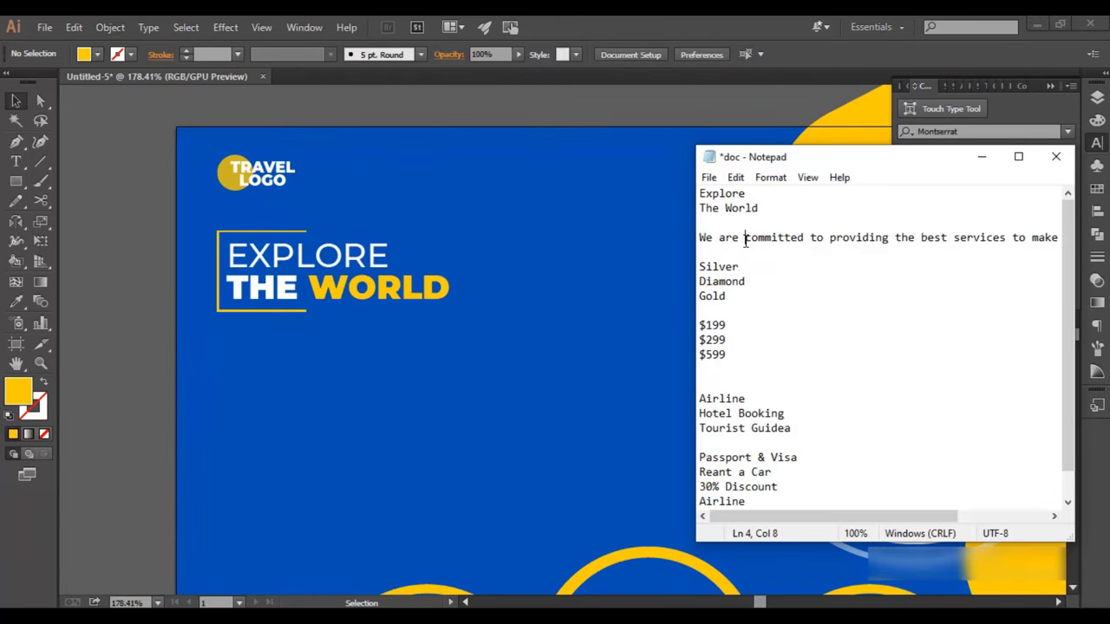
Step: Copy the service sentence from Notepad and paste it into the flyer's text box
key(shift+Down)
key(alt+Tab)
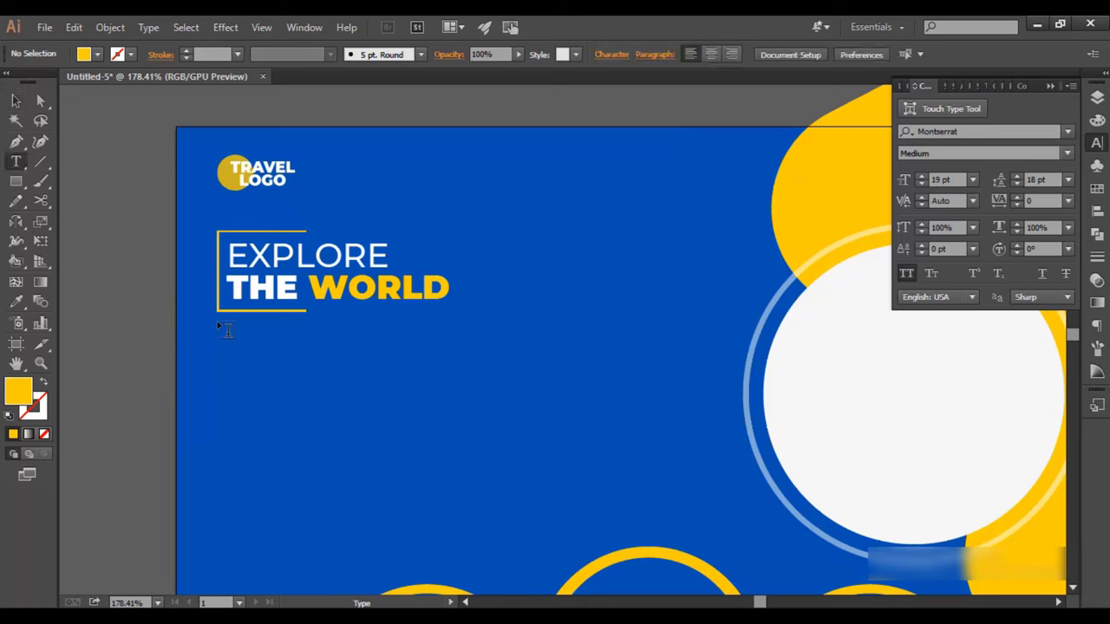
key(ctrl+v)
key(ctrl+a)
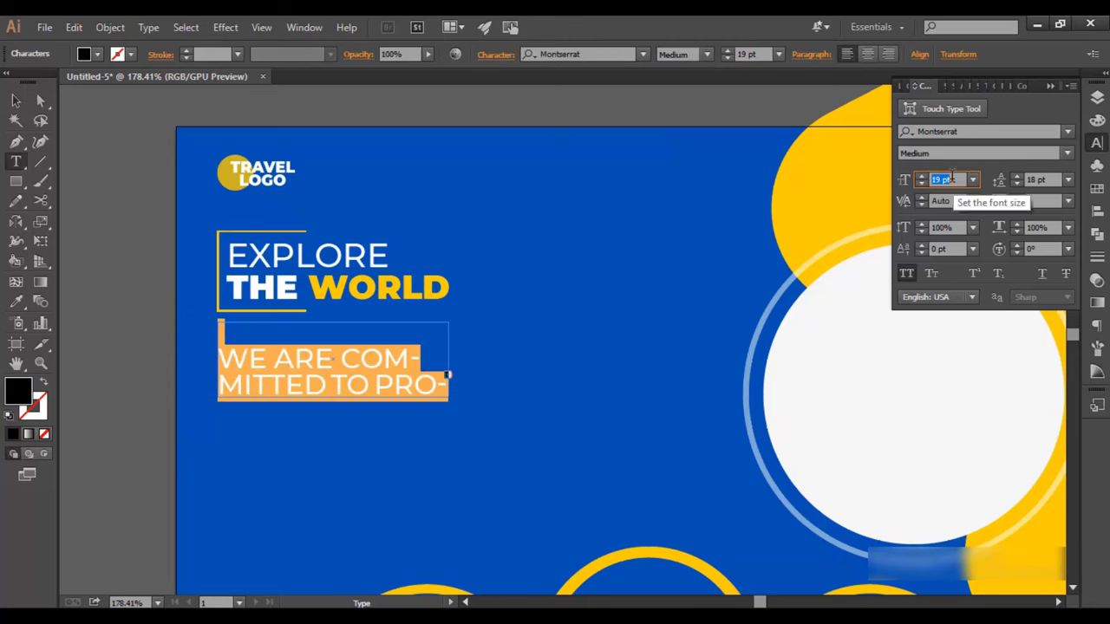
Step: Set the sentence to Century Gothic 10 pt with 10 pt leading and All Caps off
text(10)
key(Return)
text(Century Gothic)
key(Return)
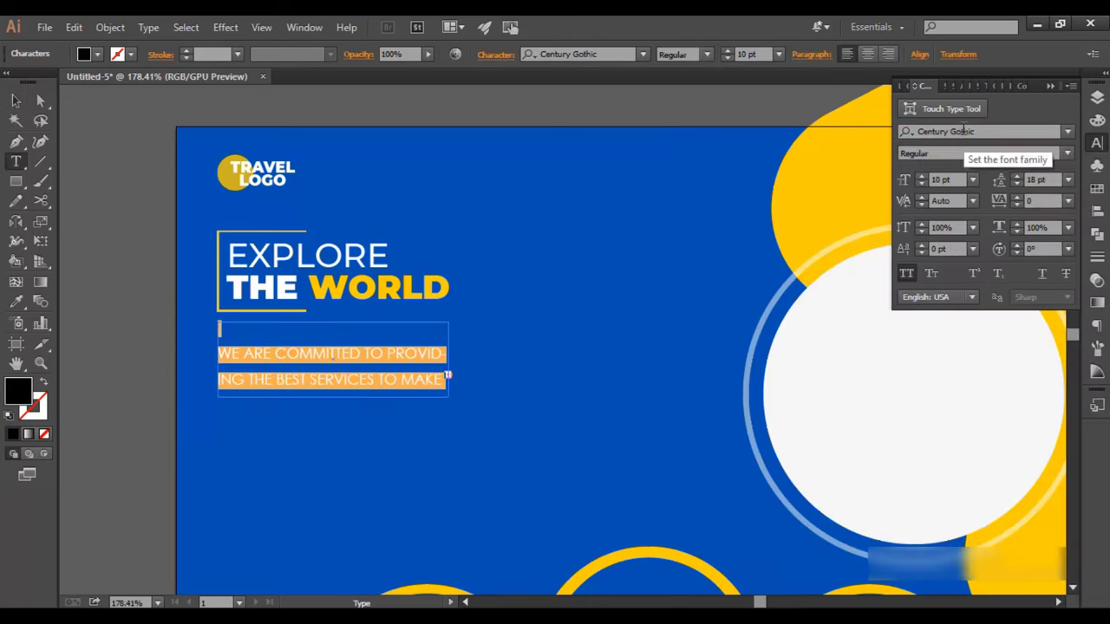
key(Return)
click(906, 273)
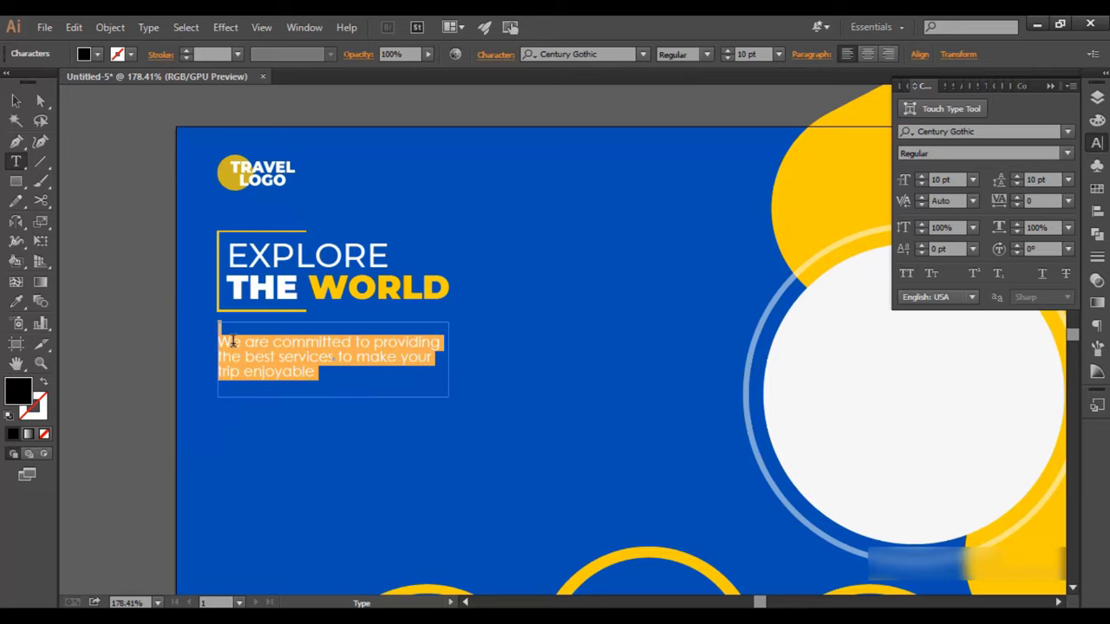
click(219, 328)
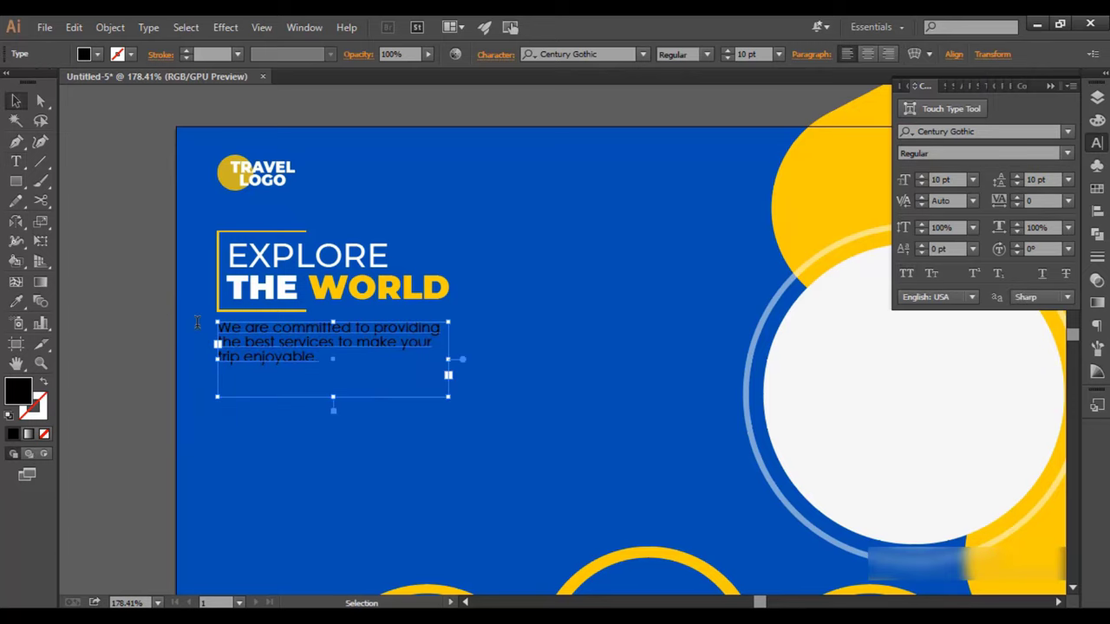
Step: Eyedrop white onto the sentence and deselect it
scroll(197, 323, left, 5)
key(i)
click(263, 239)
key(v)
scroll(325, 344, up, 3)
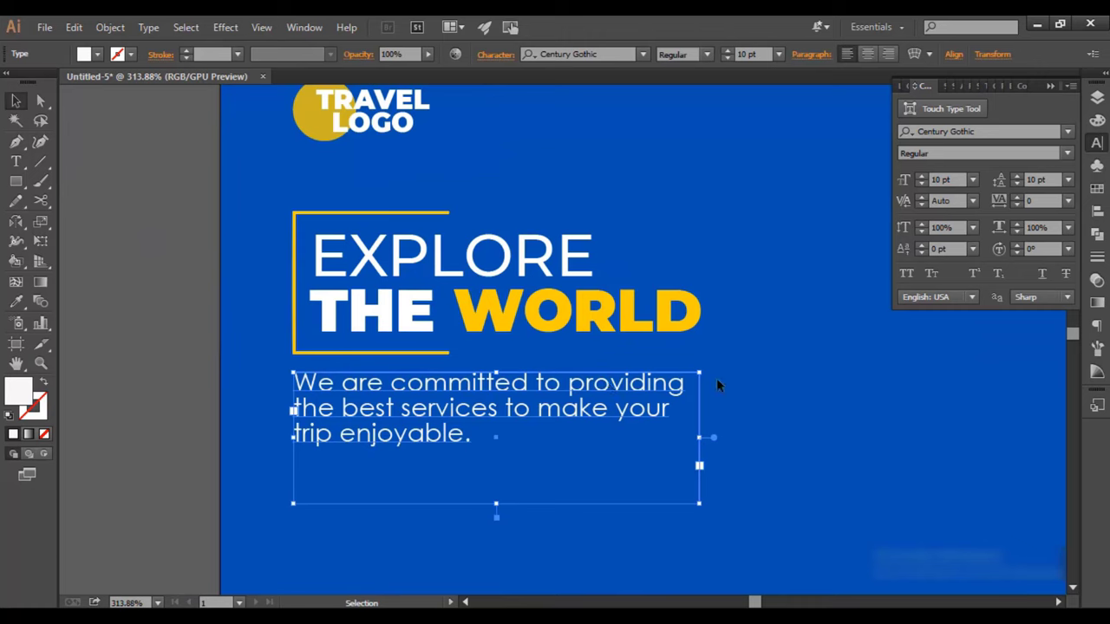
key(ctrl+shift+a)
scroll(716, 385, down, 6)
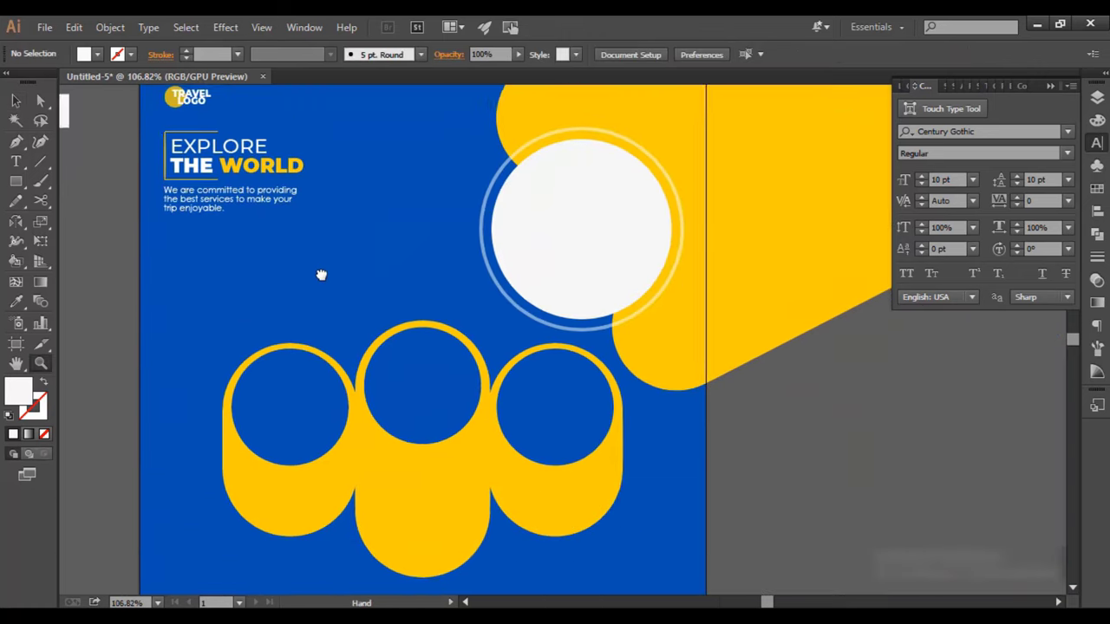
Step: Draw a white rectangle across the artboard bottom and pull its top midpoint down into a V
drag(321, 275, 382, 180)
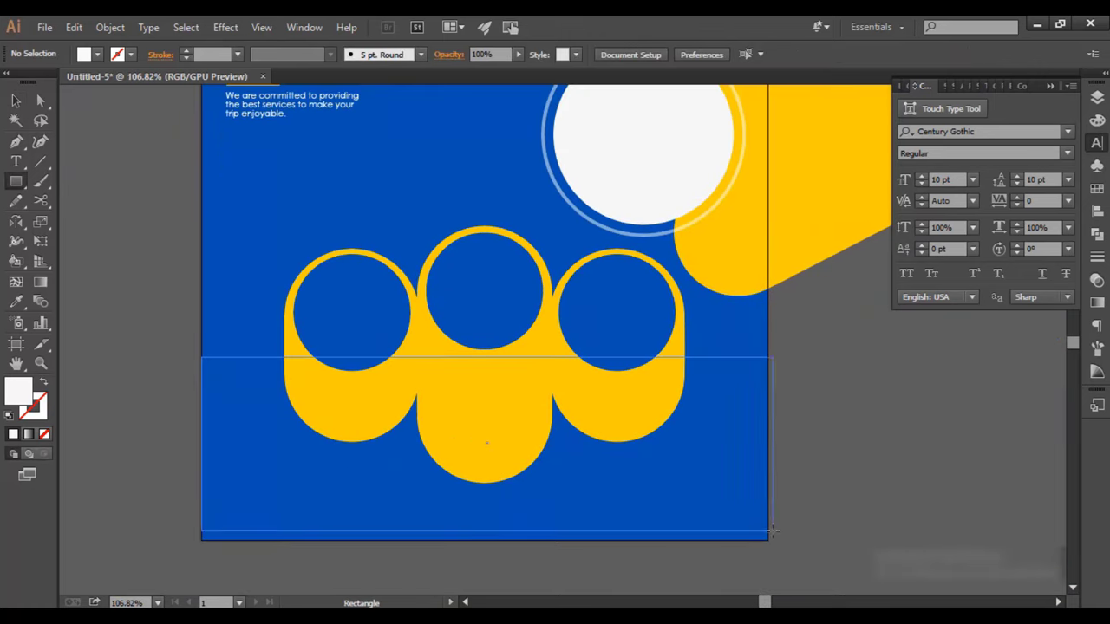
drag(772, 529, 769, 539)
key(v)
key(z)
drag(471, 344, 561, 365)
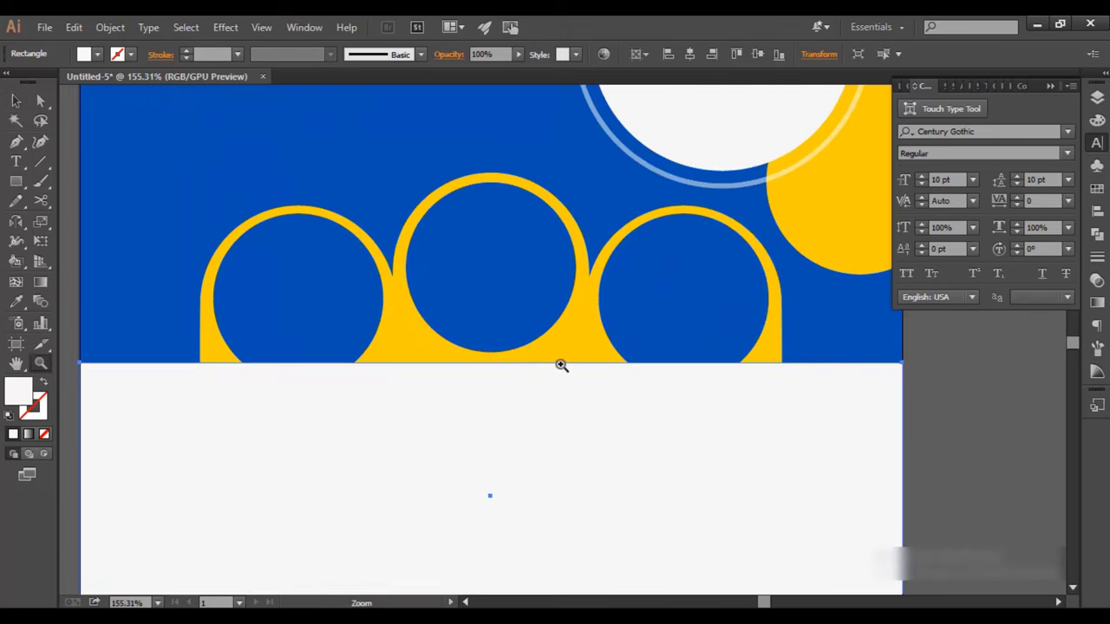
click(489, 362)
key(a)
drag(488, 362, 488, 453)
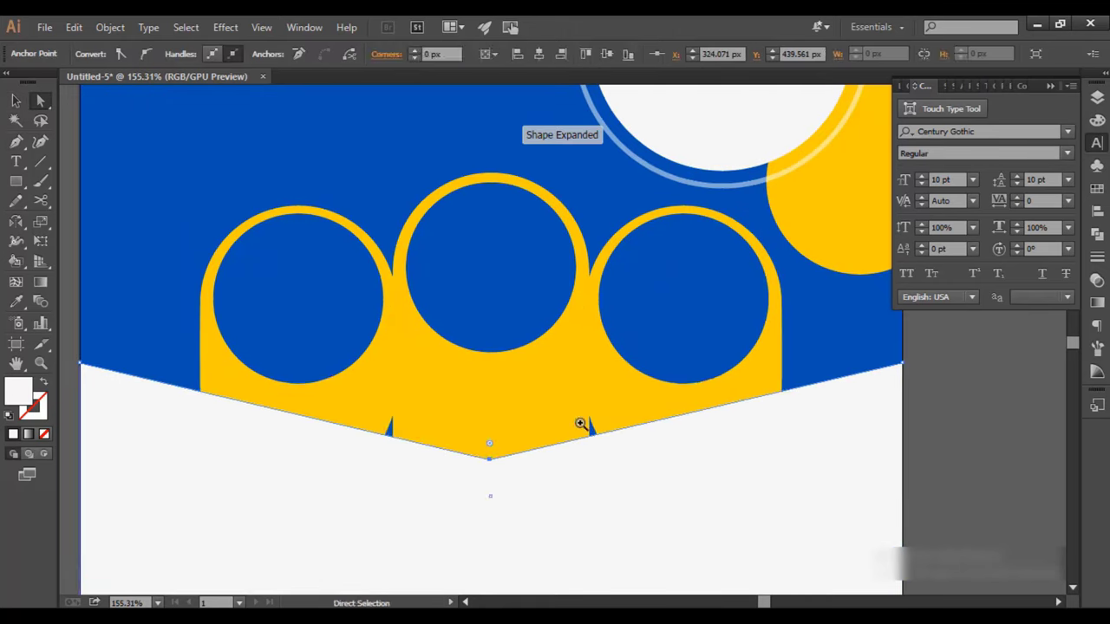
Step: Send the white V panel behind the yellow pill shapes
key(ctrl+0)
key(ctrl+shift+bracketleft)
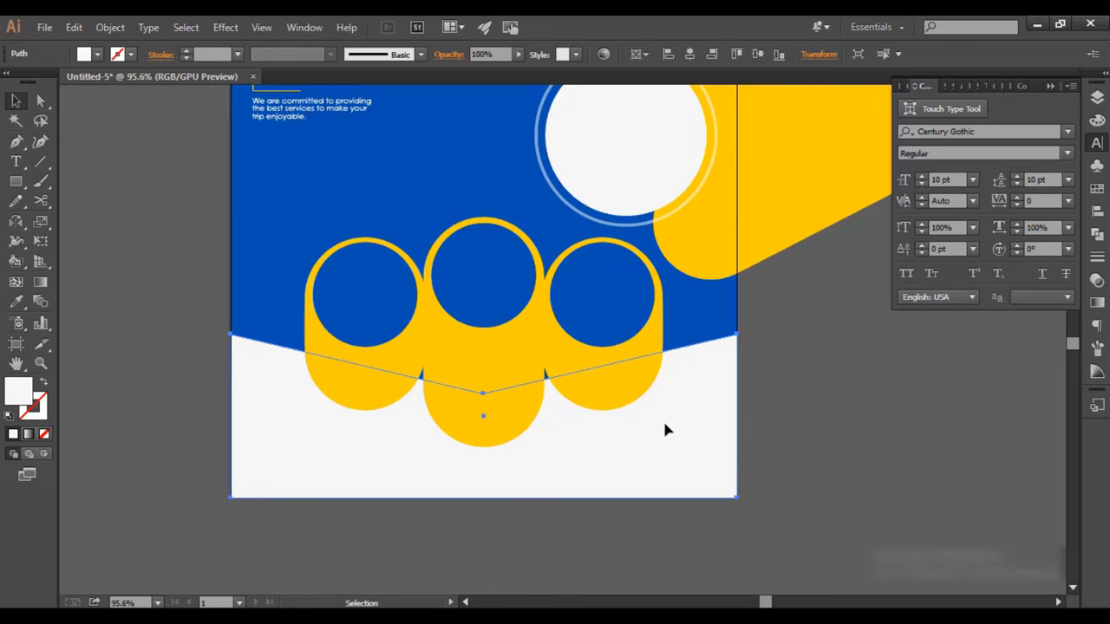
key(z)
mouse_move(507, 364)
mouse_down()
mouse_move(520, 364)
mouse_move(492, 323)
mouse_up()
Step: Direct-select the paths of all three yellow pill cards
key(a)
key(v)
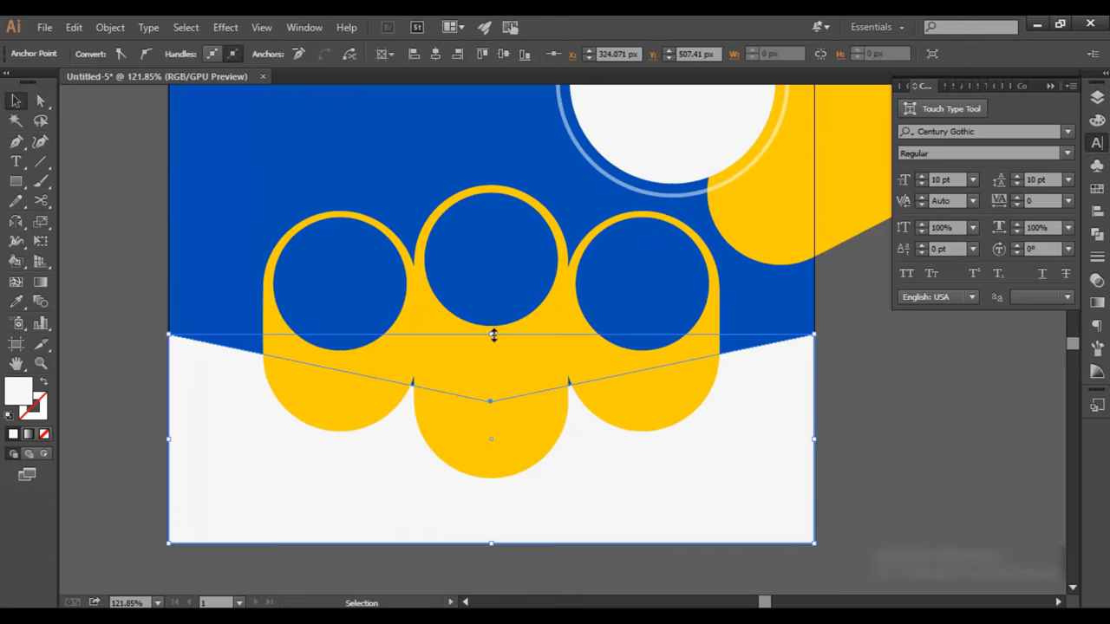
key(ctrl+shift+a)
key(a)
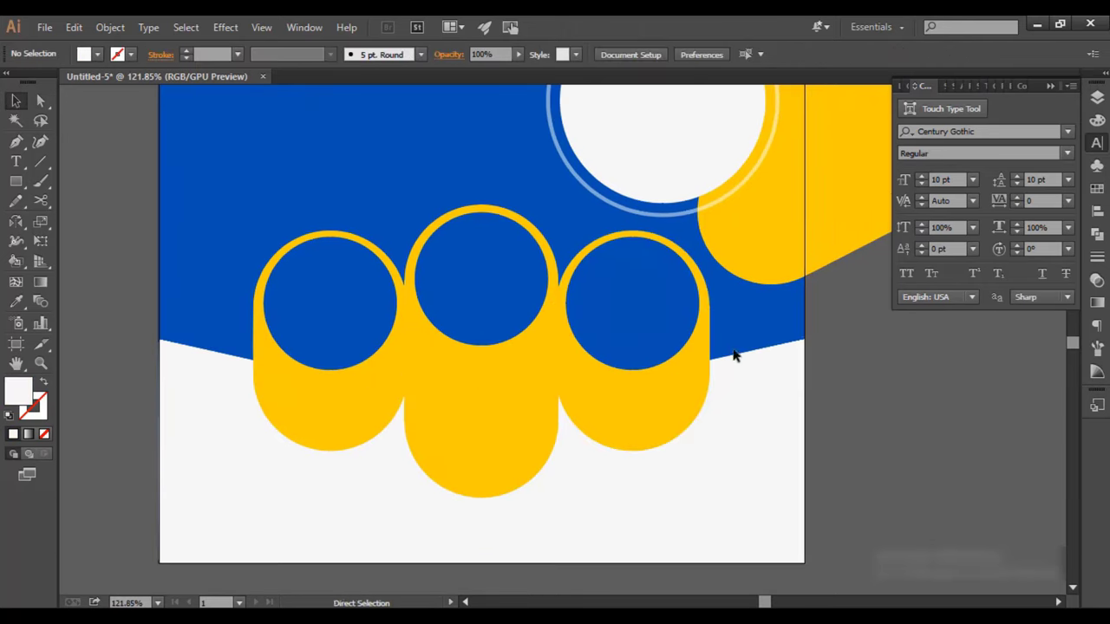
drag(733, 354, 400, 416)
Step: Draw a small rectangle at the page's left edge and pull its right side down into a slant
key(ctrl+shift+a)
key(z)
key(ctrl+0)
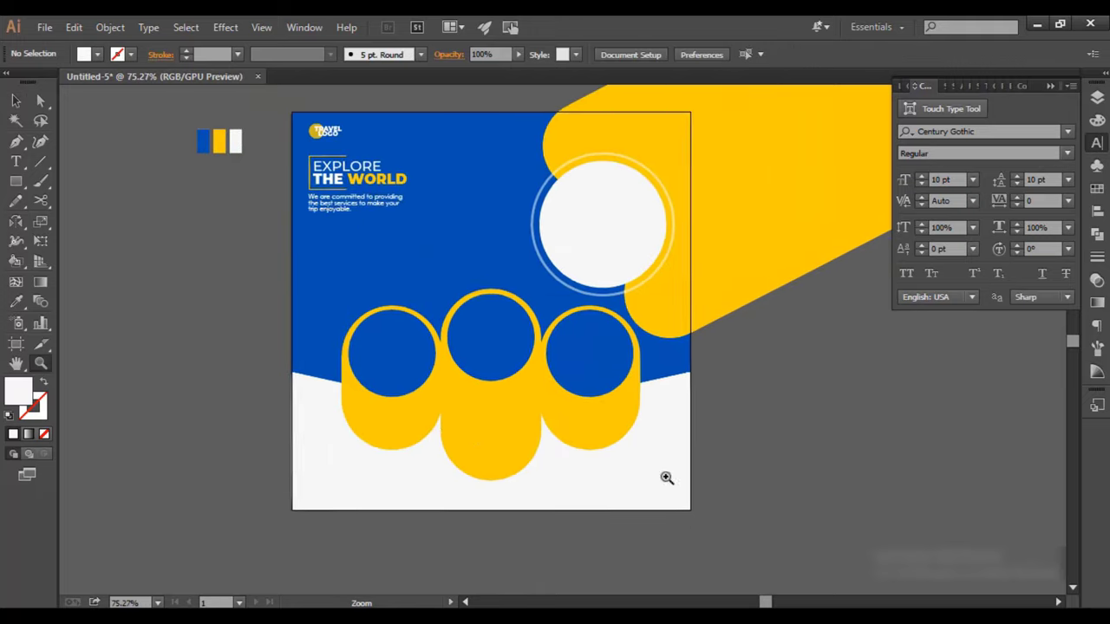
click(408, 379)
key(m)
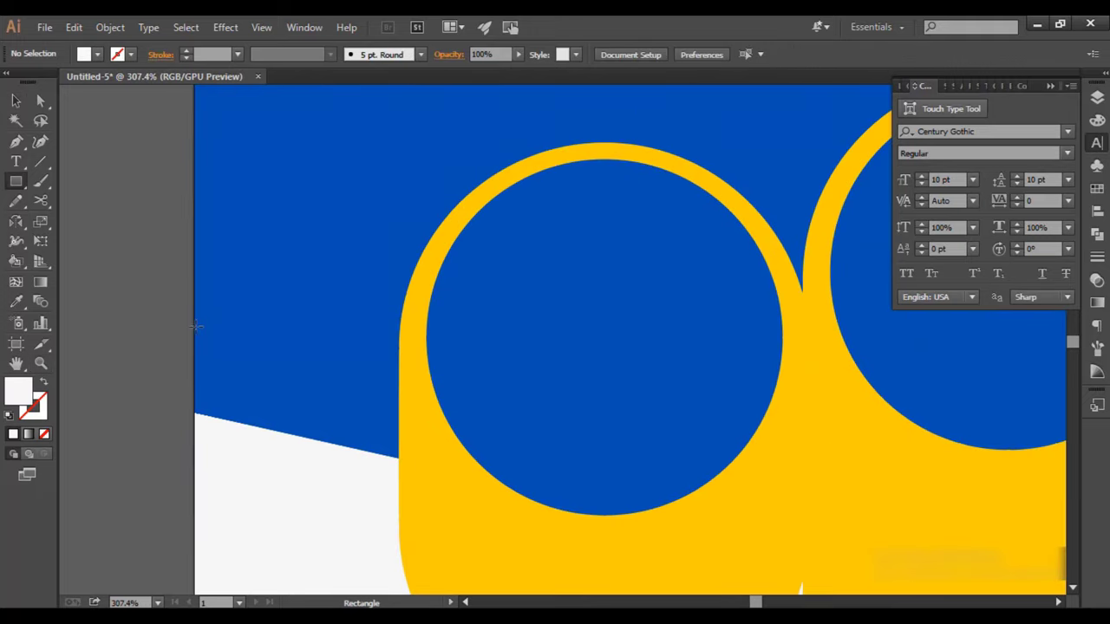
drag(445, 437, 446, 430)
key(a)
drag(445, 329, 444, 375)
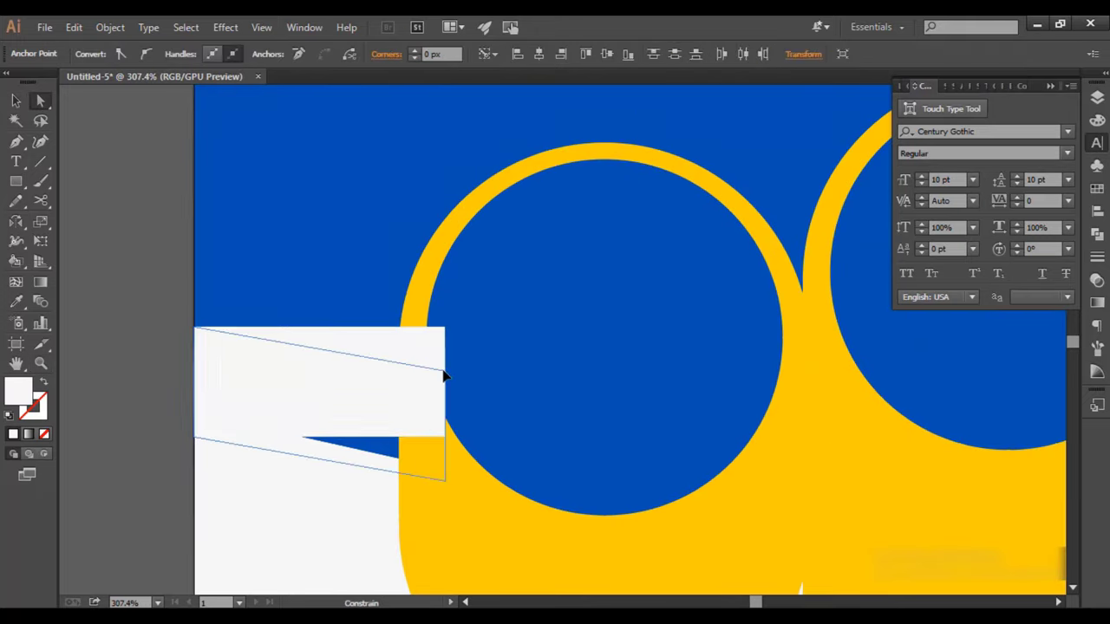
Step: Move the slanted stripe into place along the page's left edge
click(333, 337)
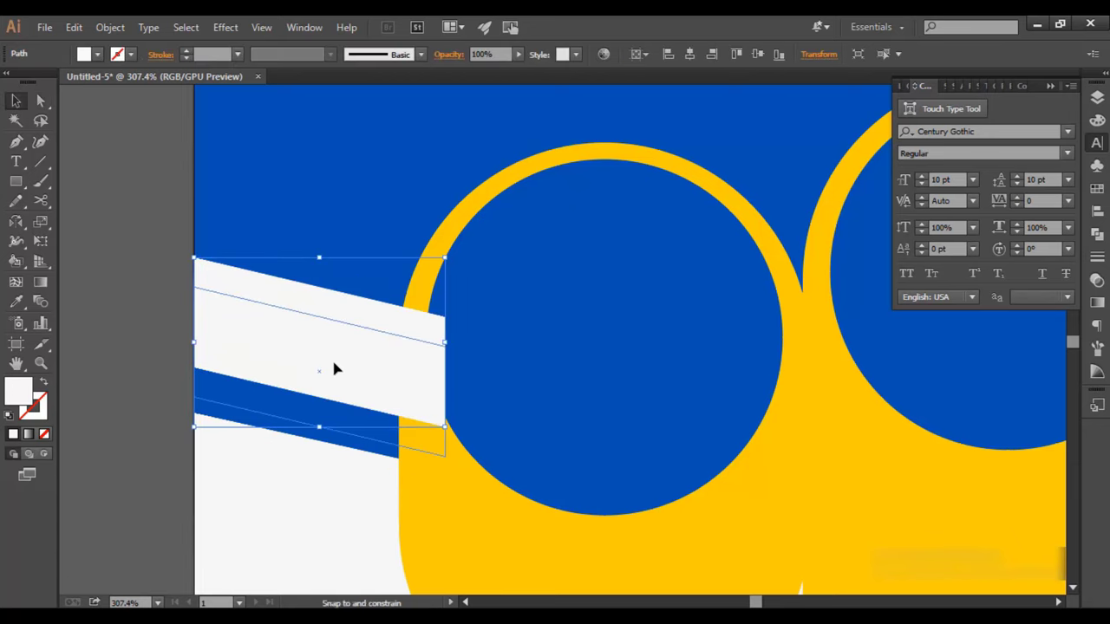
key(z)
drag(331, 358, 282, 354)
key(v)
click(282, 355)
Step: Fill the slanted stripe with the page's blue using the Eyedropper
scroll(321, 317, down, 1)
key(z)
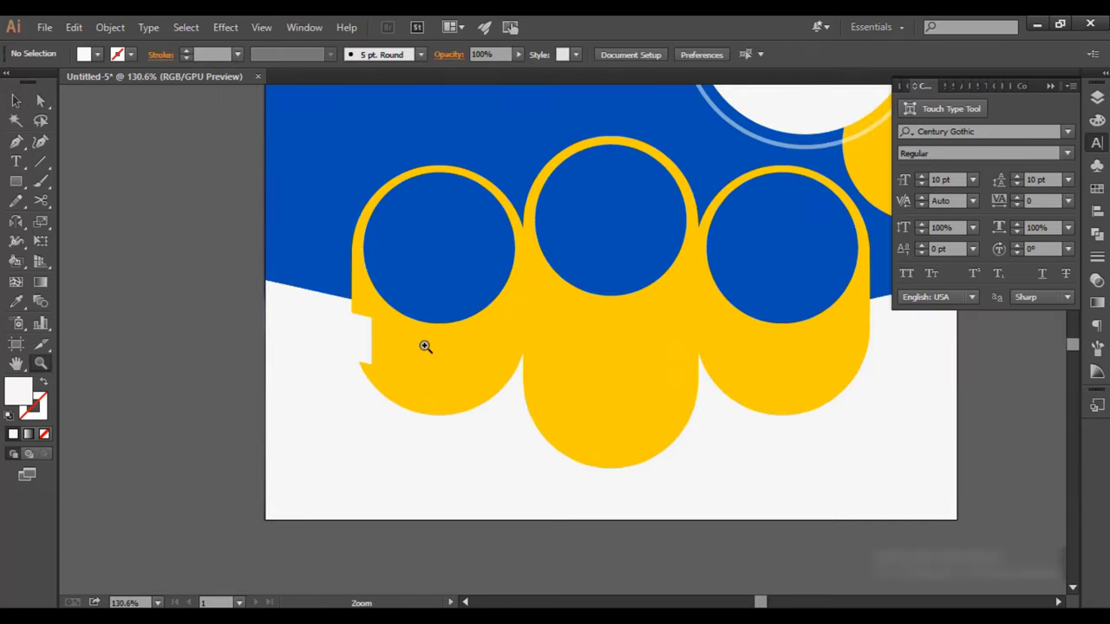
click(425, 347)
key(i)
click(300, 245)
alt+click(334, 352)
Step: Apply a linear gradient to the stripe, shifting one stop to a brighter blue, at -11.2°
click(812, 367)
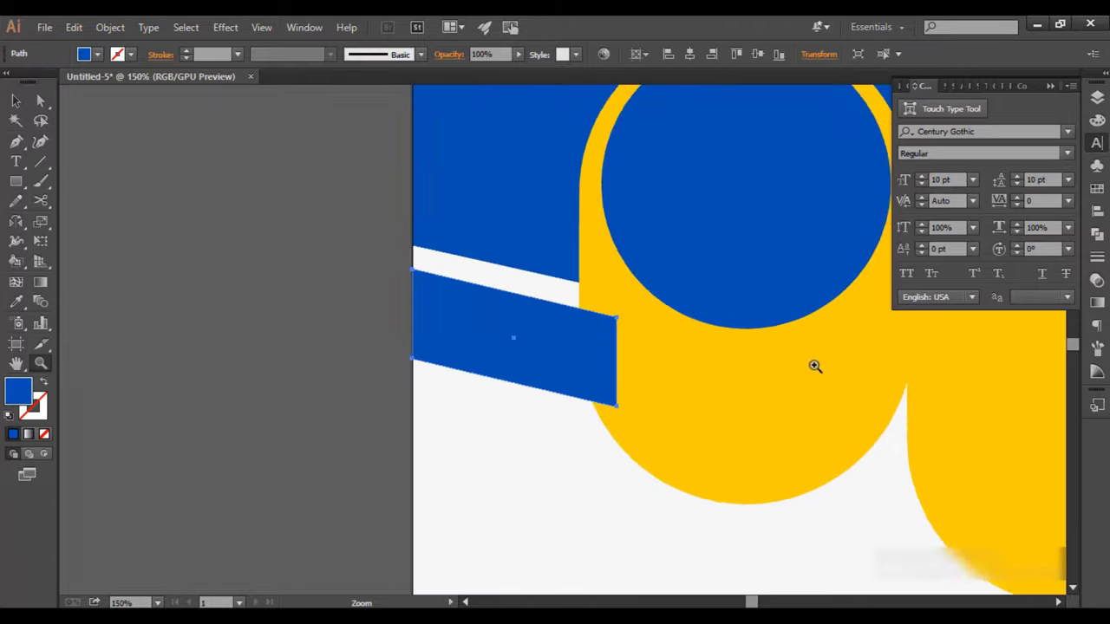
click(582, 379)
key(.)
click(922, 245)
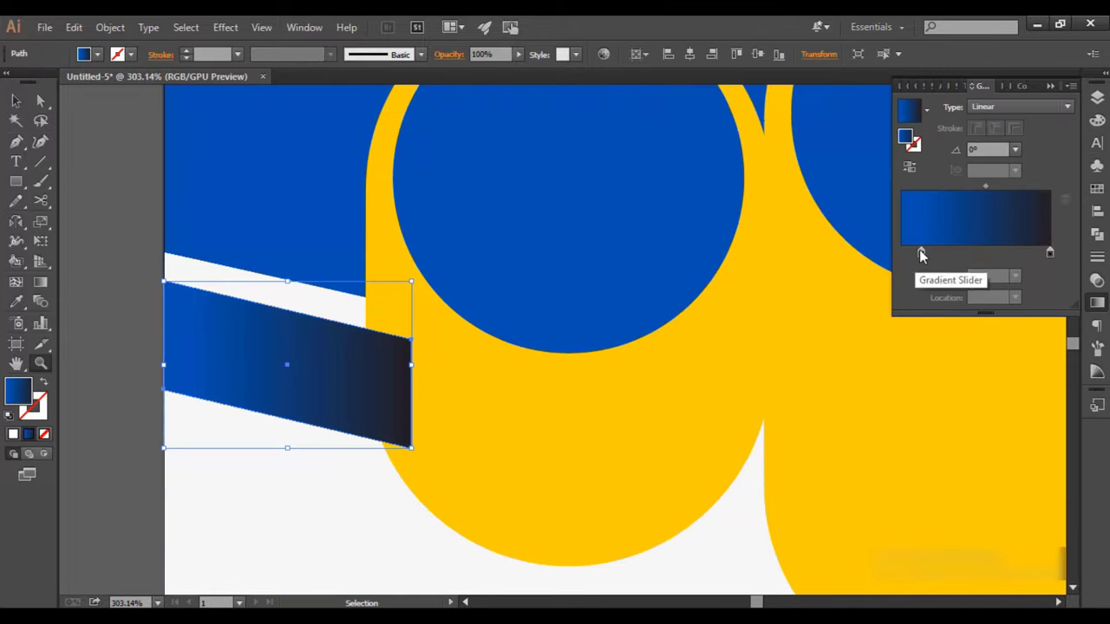
double_click(1000, 254)
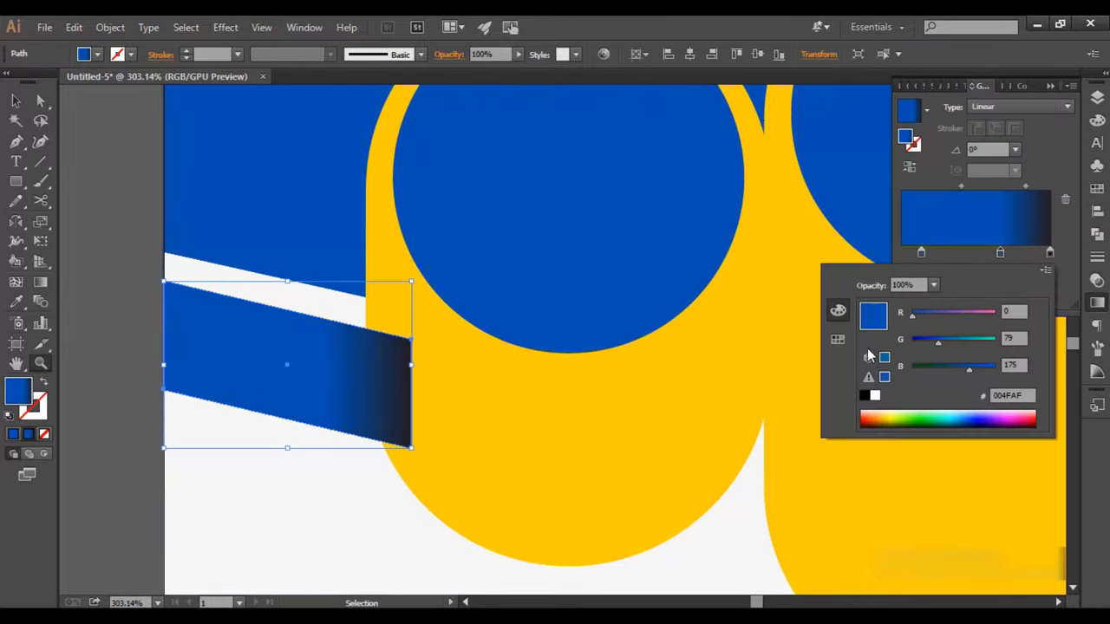
drag(939, 342, 921, 342)
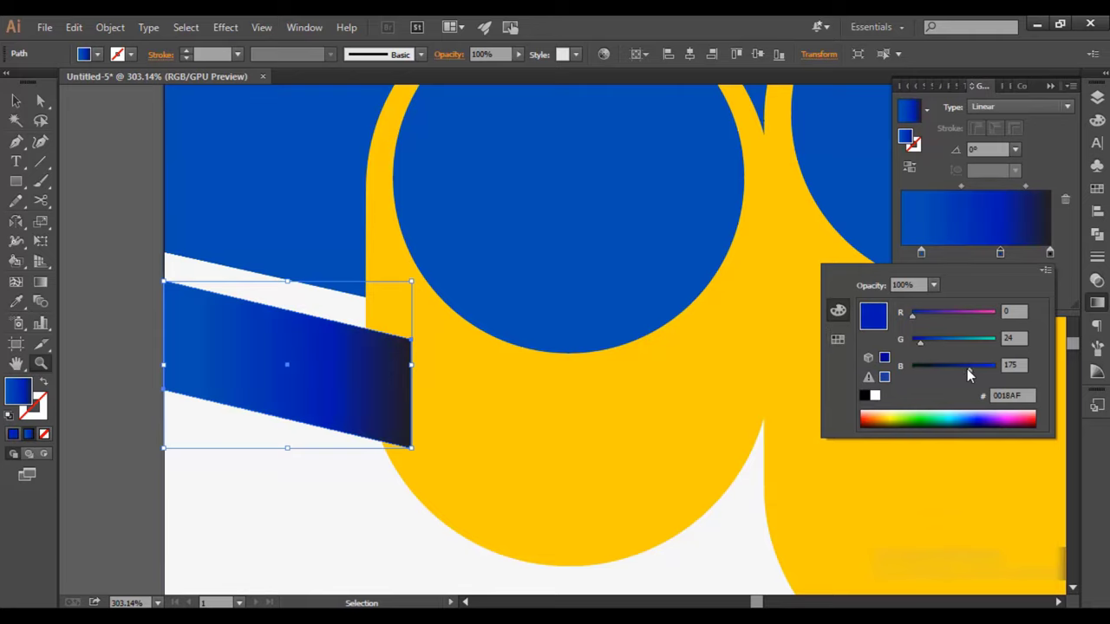
drag(968, 369, 983, 368)
key(Return)
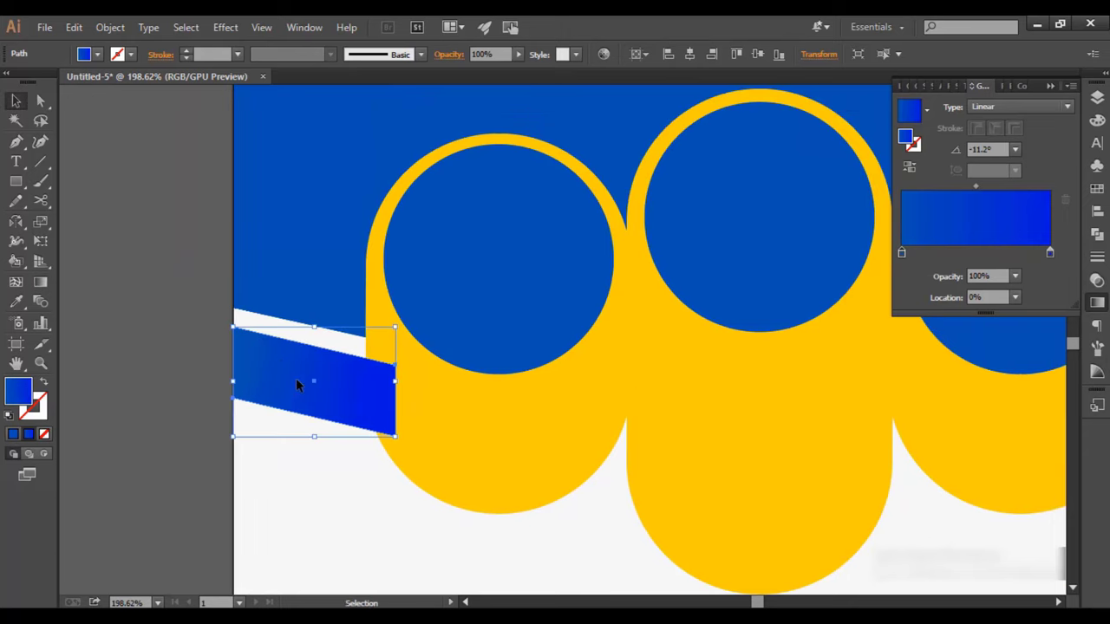
drag(287, 379, 168, 378)
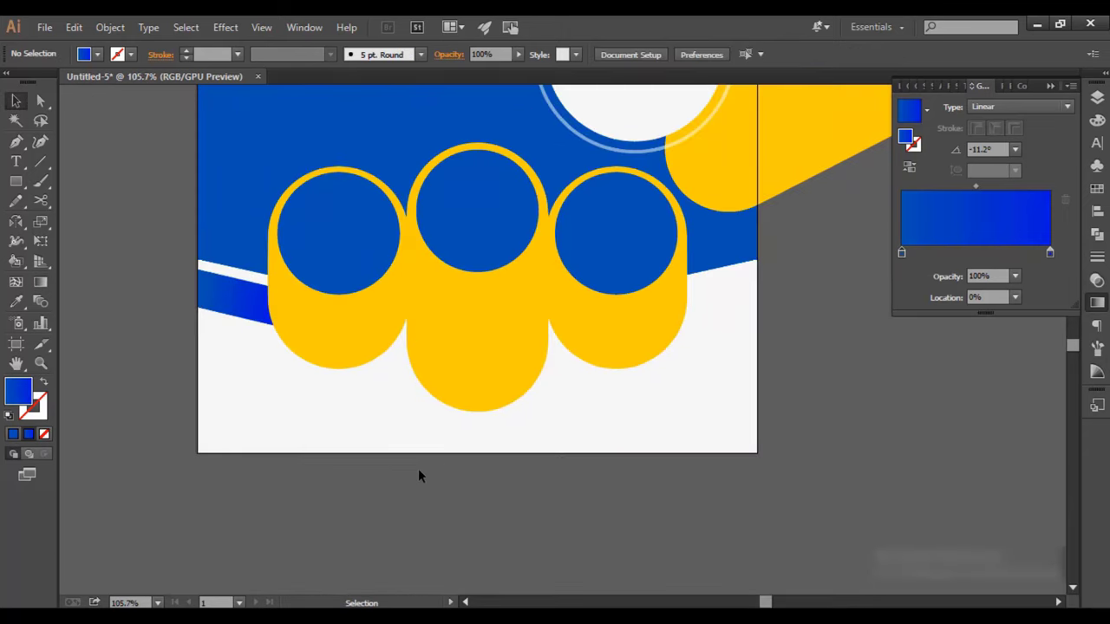
Step: Copy the gradient stripe to the right edge and reflect it vertically
drag(644, 320, 669, 318)
right_click(668, 317)
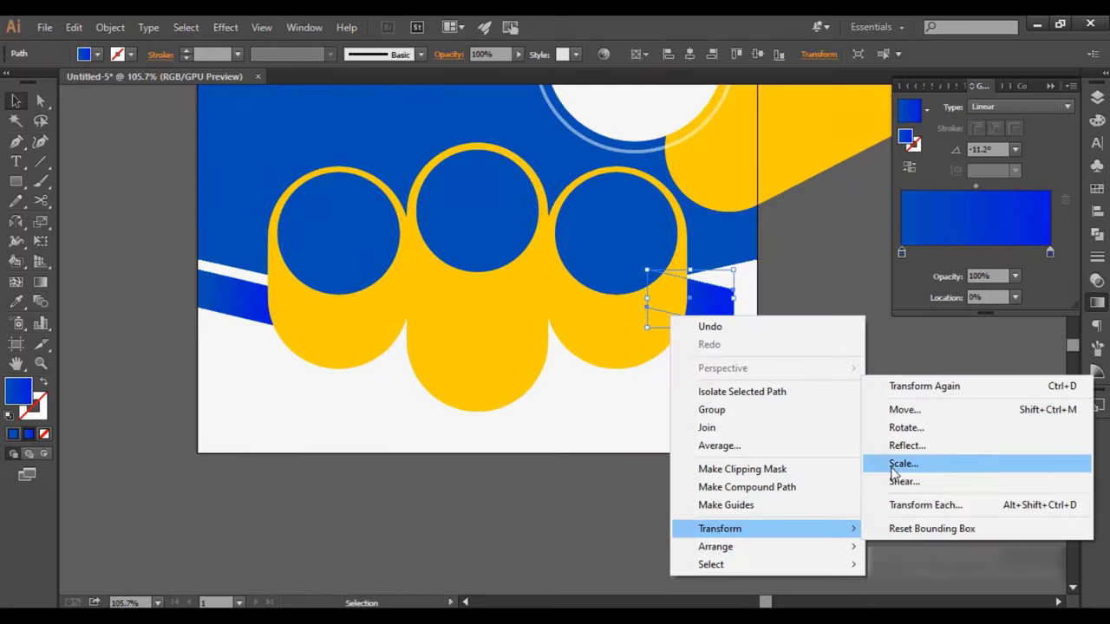
click(888, 443)
click(424, 378)
click(819, 362)
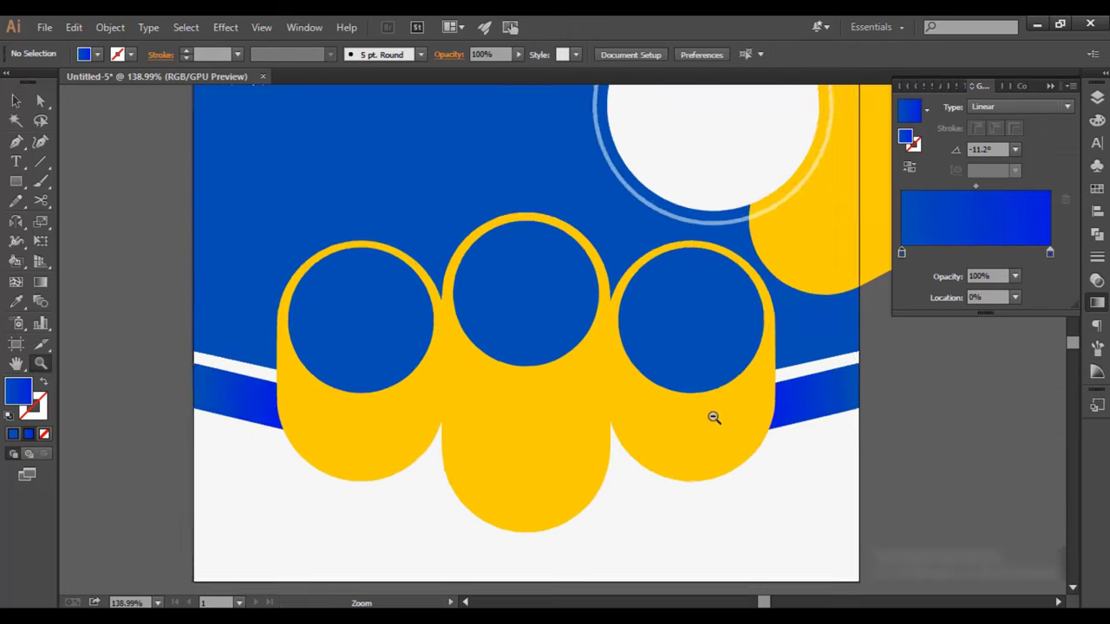
Step: Check the yellow shapes, then drag the white lower panel down against the pill cards
scroll(520, 338, down, 2)
click(537, 304)
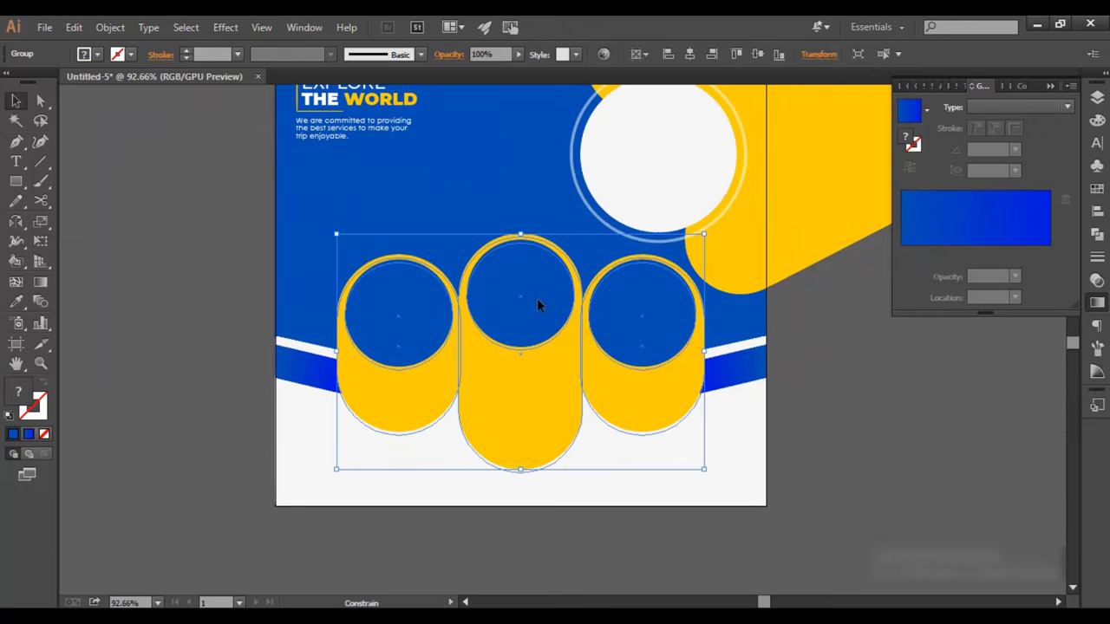
scroll(538, 304, up, 3)
click(700, 368)
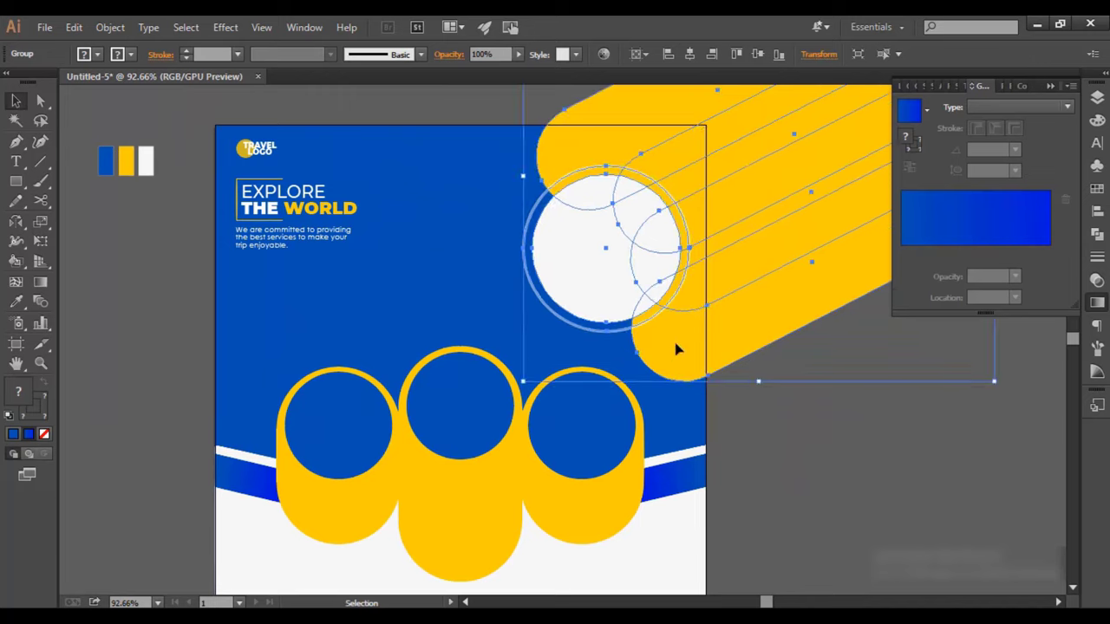
click(754, 425)
key(z)
click(726, 389)
drag(725, 389, 869, 383)
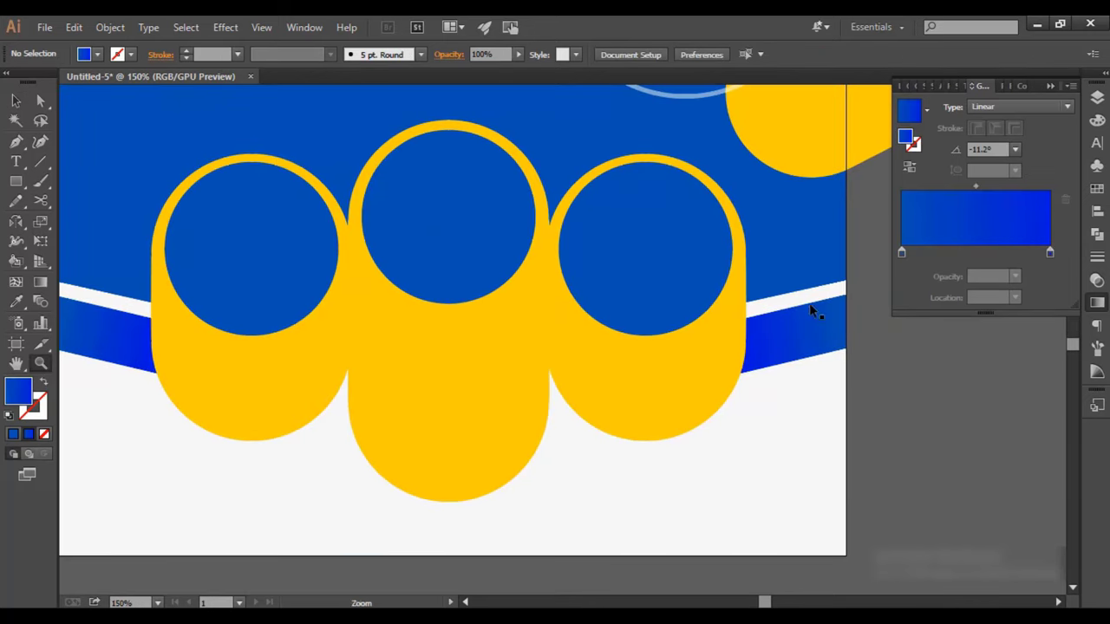
key(v)
click(501, 317)
drag(450, 284, 523, 347)
Step: Drag the white panel's middle anchor point further down to deepen the V
scroll(906, 421, down, 3)
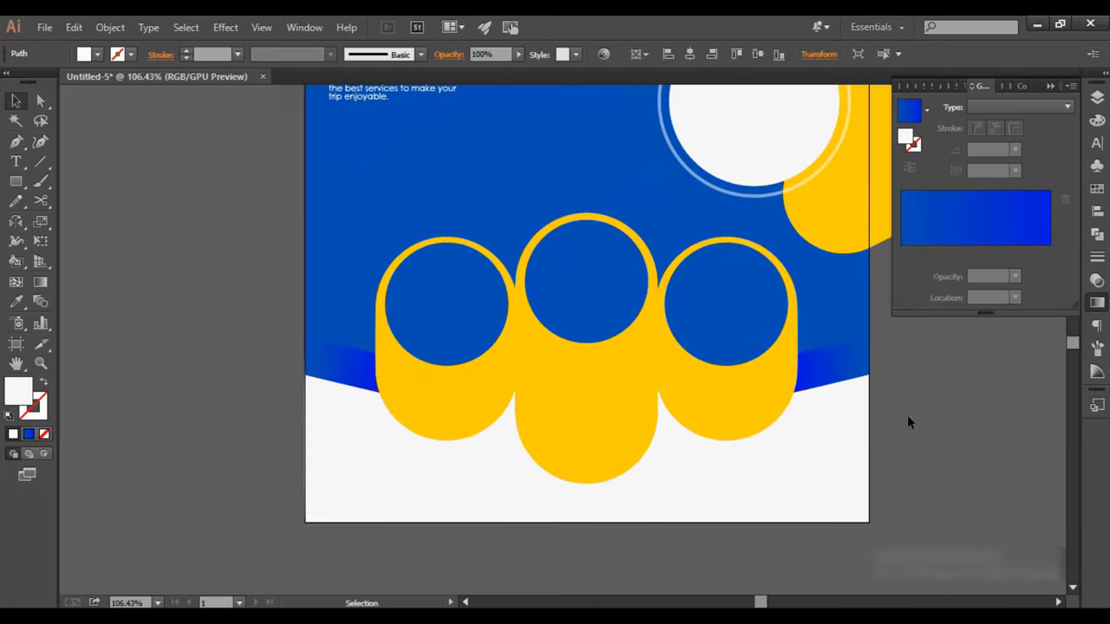
scroll(529, 401, up, 3)
key(a)
drag(519, 406, 520, 501)
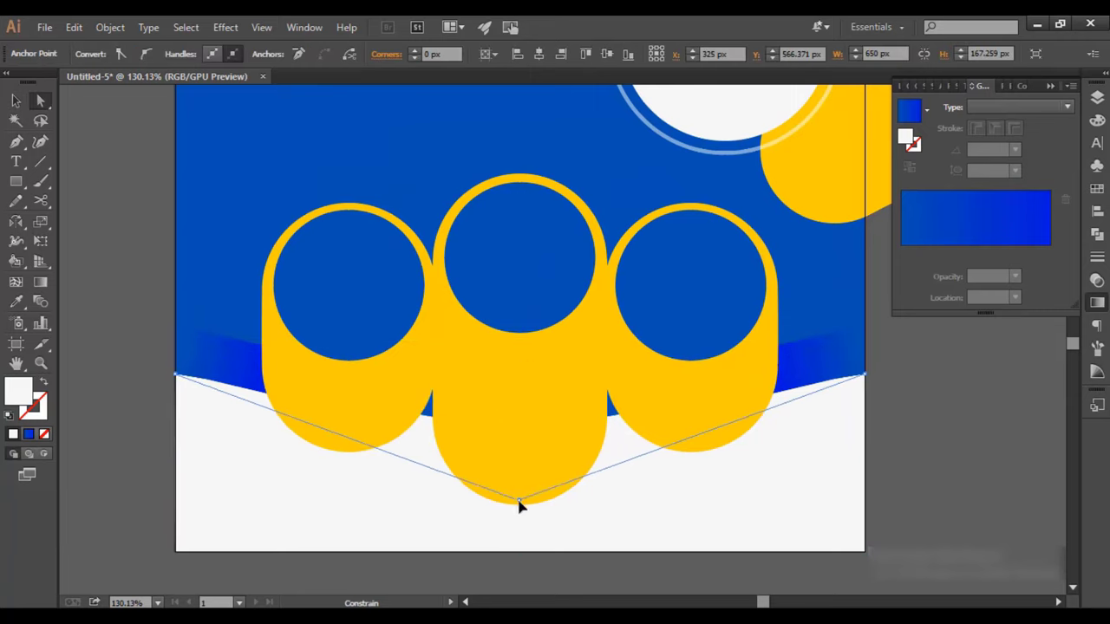
key(v)
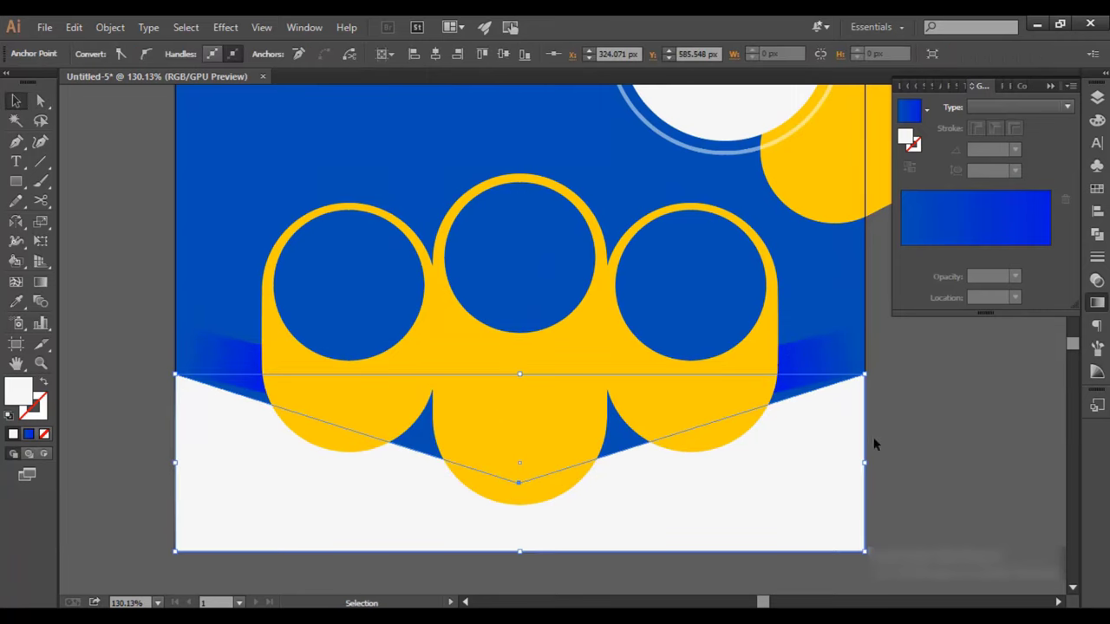
Step: Select the yellow card group, the white panel, and then the left gradient stripe
scroll(872, 446, down, 1)
click(521, 462)
scroll(841, 355, down, 3)
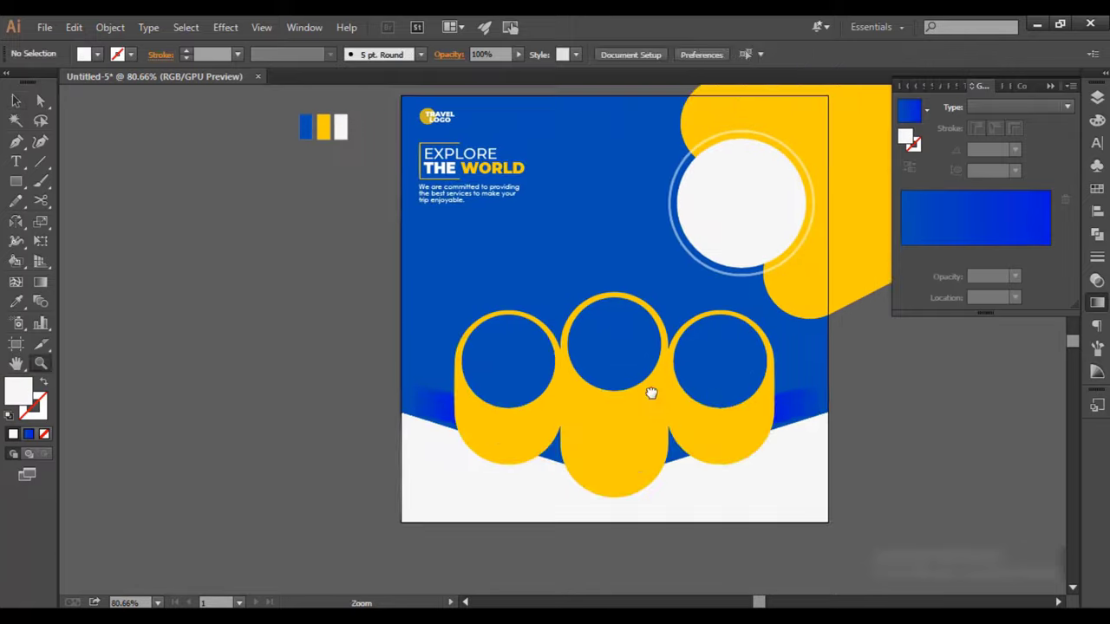
click(535, 422)
scroll(520, 398, up, 2)
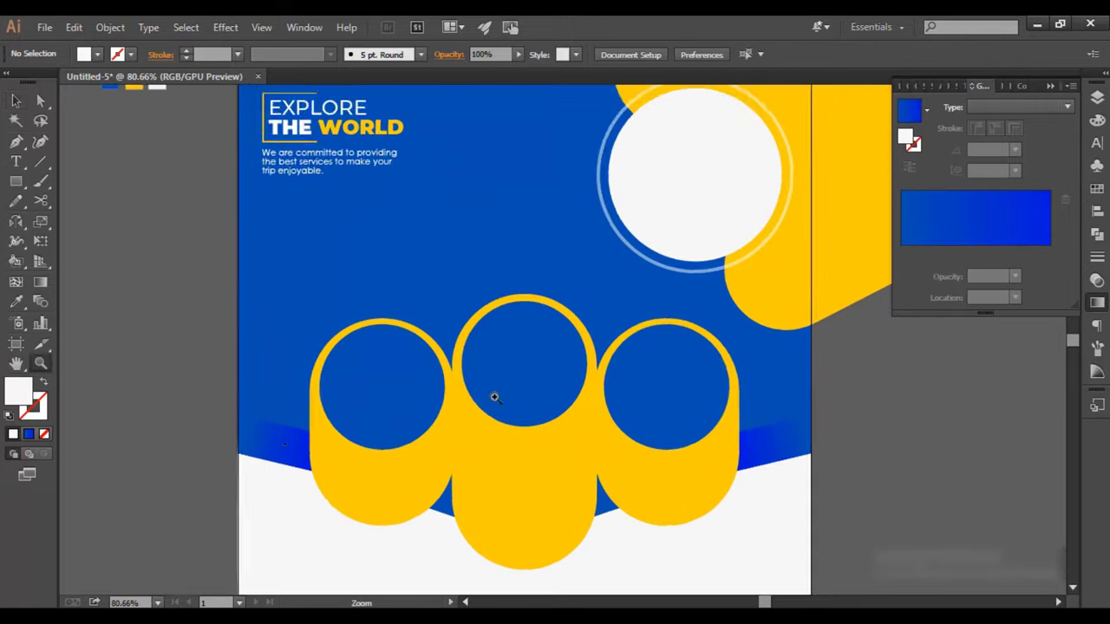
click(286, 425)
Step: Select the blue page background, then the left stripe's top-right corner point
scroll(286, 424, up, 4)
scroll(391, 181, down, 1)
click(390, 180)
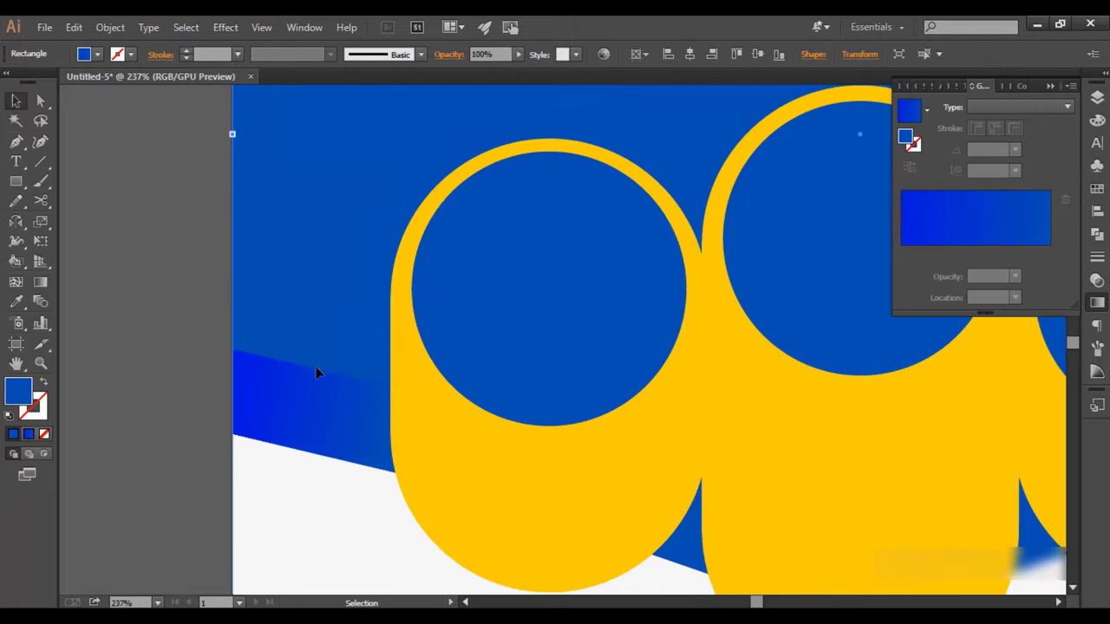
scroll(260, 369, down, 2)
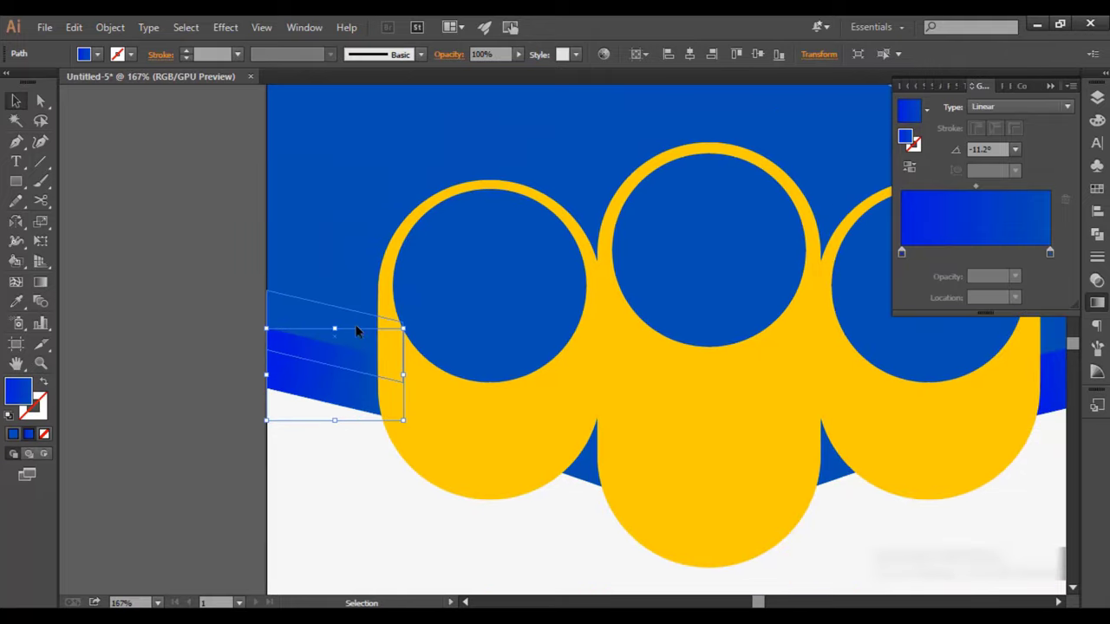
scroll(353, 310, up, 3)
key(a)
click(447, 279)
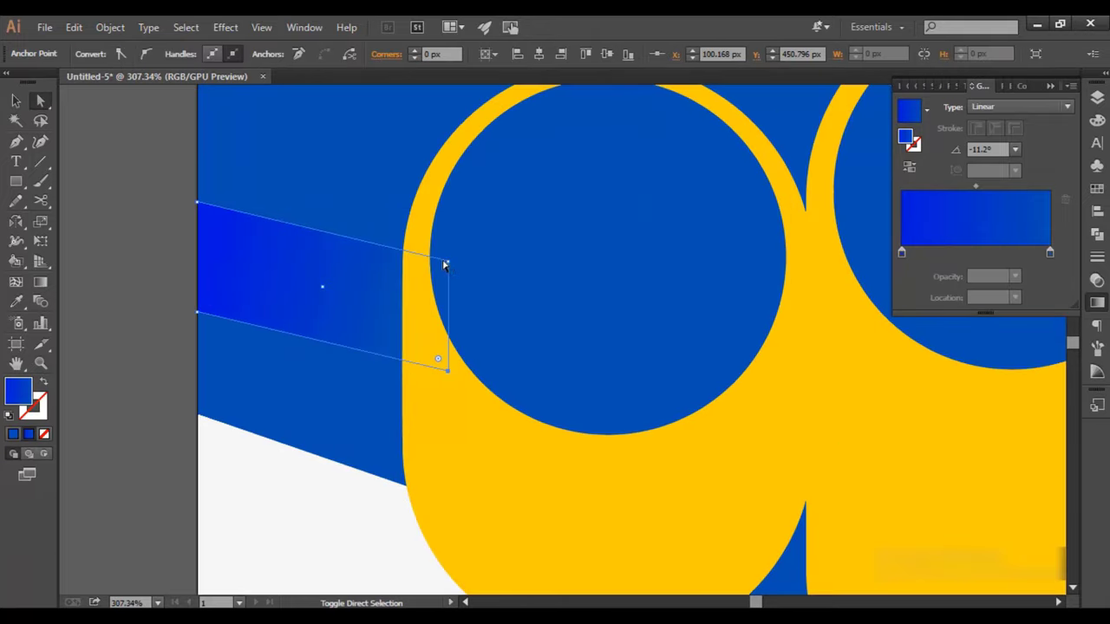
key(v)
Step: Place a copy of the left stripe higher up and fill it with the cards' yellow
drag(308, 330, 312, 245)
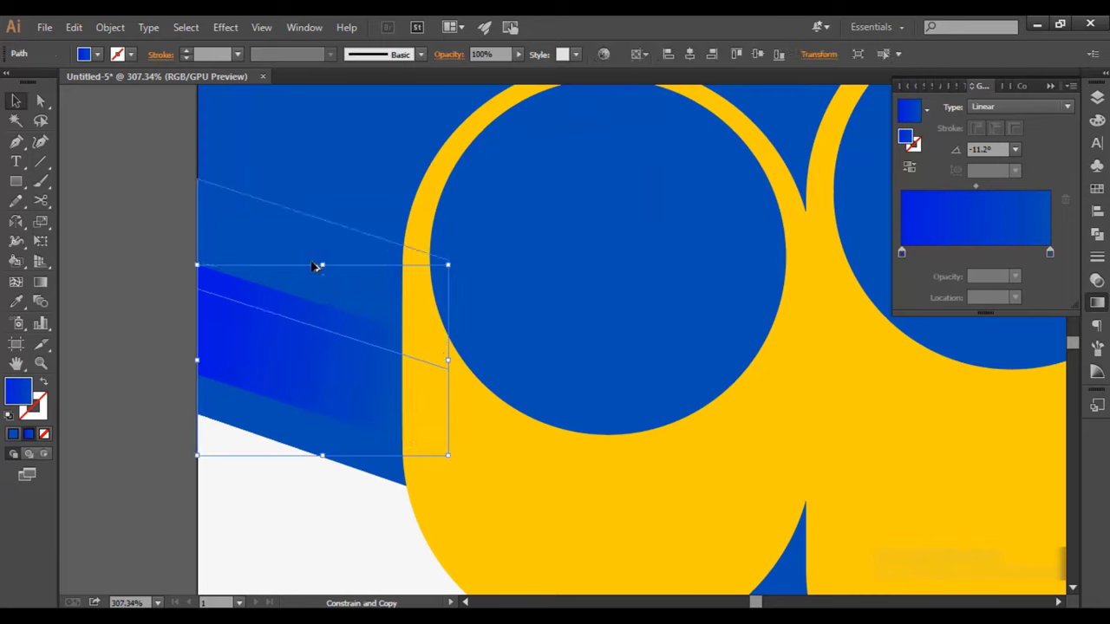
scroll(525, 207, down, 2)
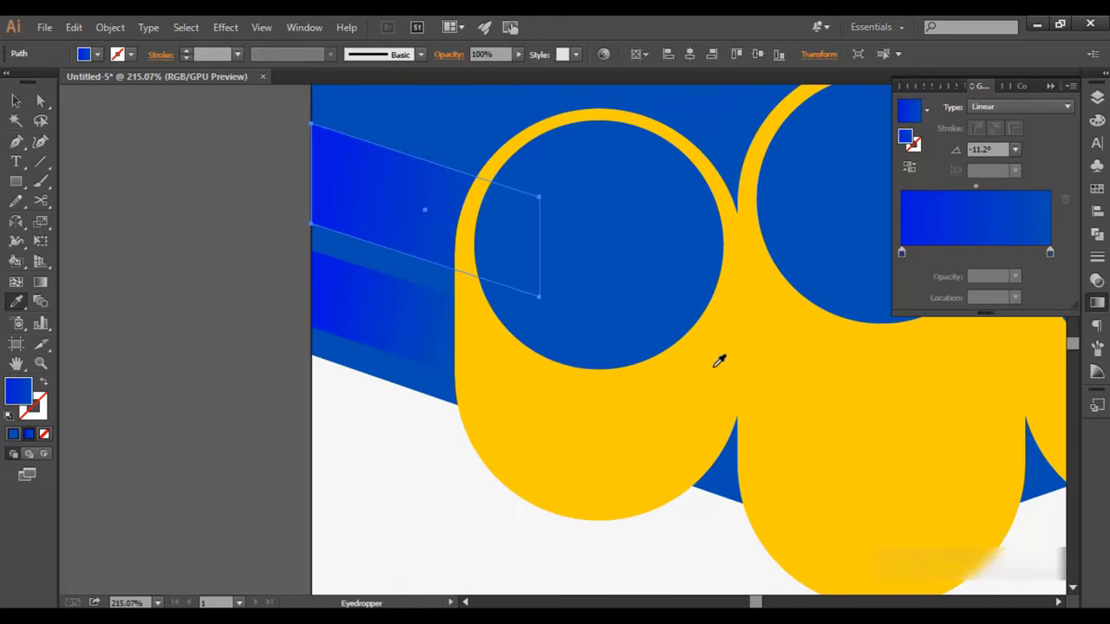
click(228, 310)
click(291, 274)
Step: Send the yellow stripe backward behind the pill cards and deselect it
key(a)
key(ctrl+shift+bracketright)
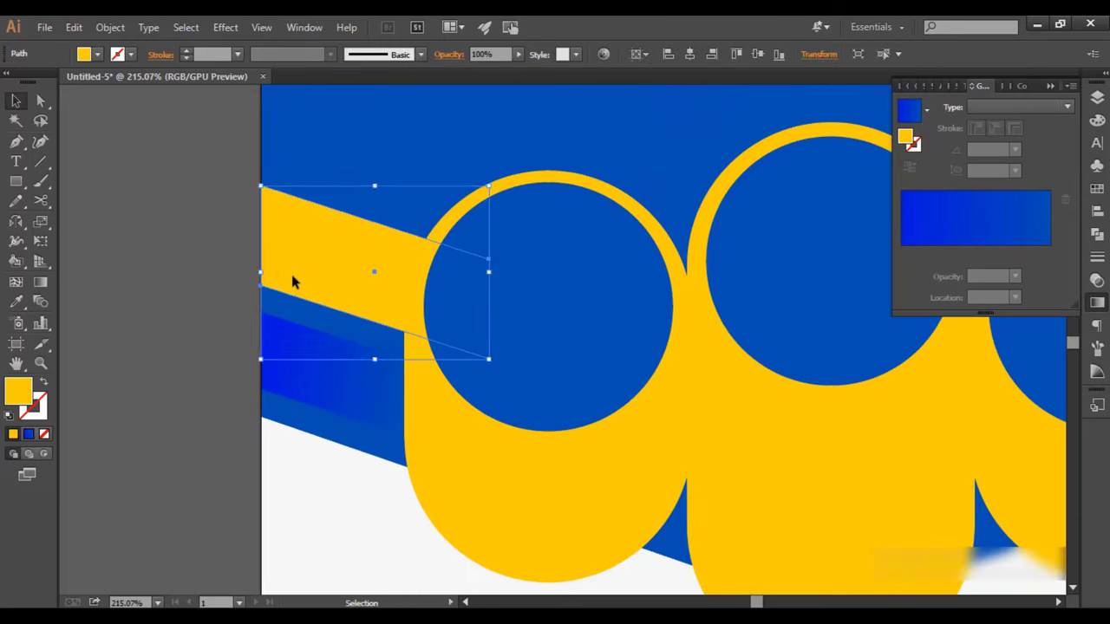
scroll(292, 274, down, 3)
key(v)
key(ctrl+shift+a)
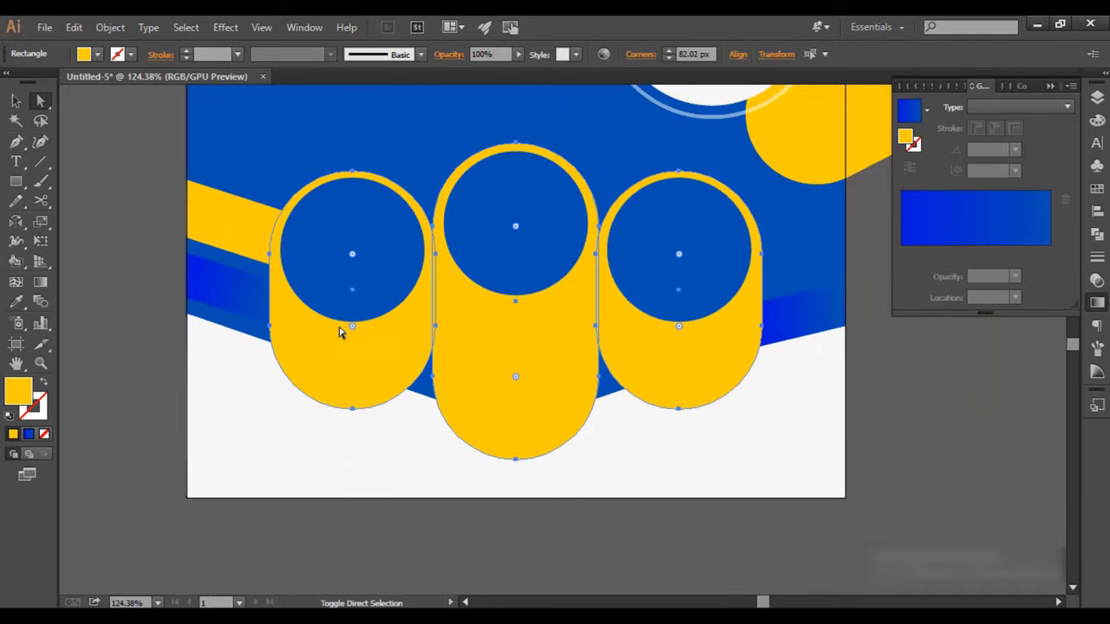
Step: Ungroup the three pill cards
click(1096, 188)
click(925, 131)
key(v)
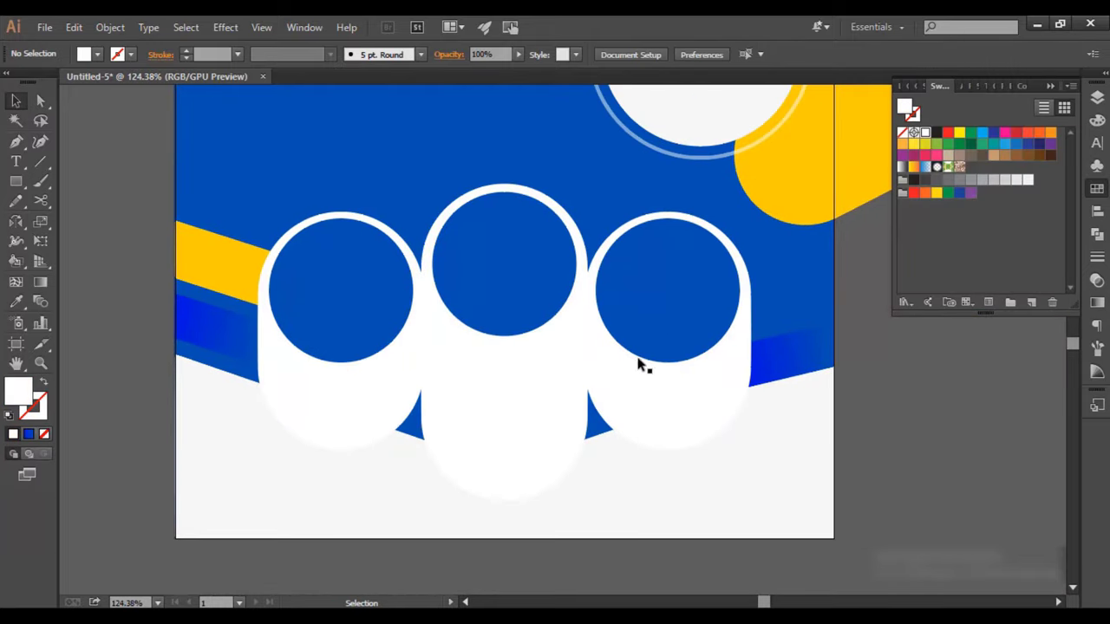
right_click(646, 338)
click(687, 431)
Step: Give the middle pill a Stylize drop shadow at 20% opacity
click(879, 384)
click(479, 390)
click(226, 27)
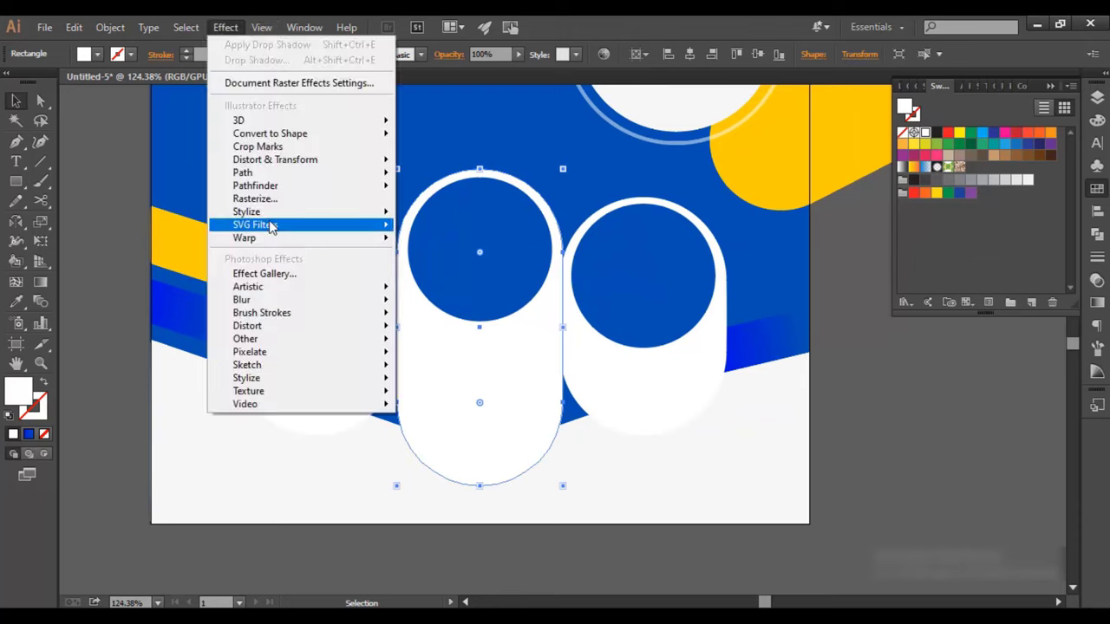
click(434, 214)
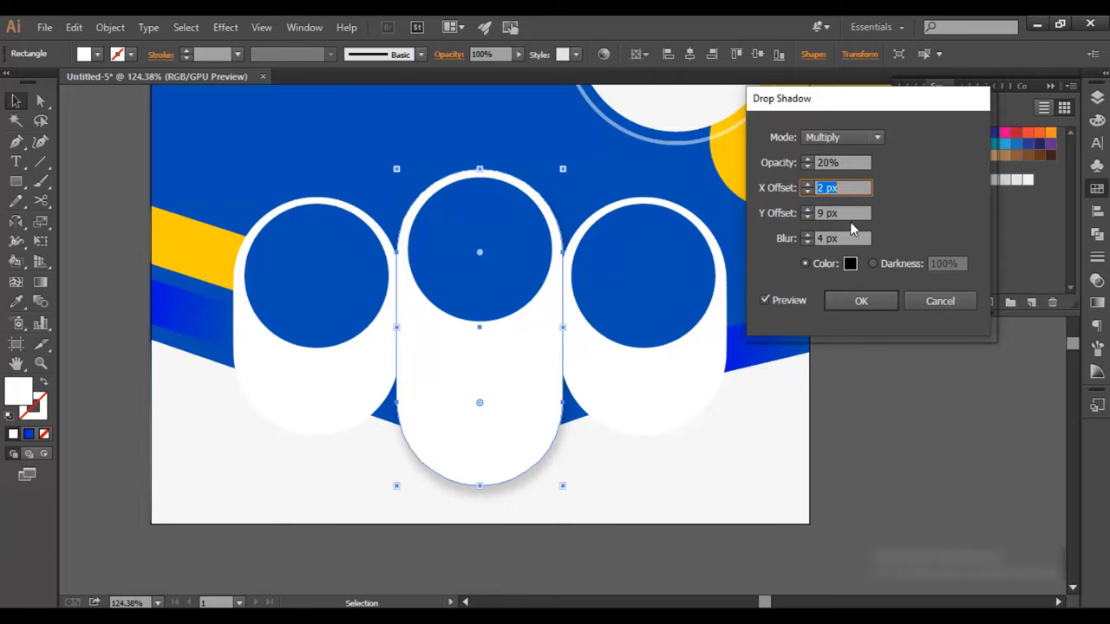
click(855, 301)
Step: Select the right, left and middle pill cards in turn
scroll(733, 373, up, 2)
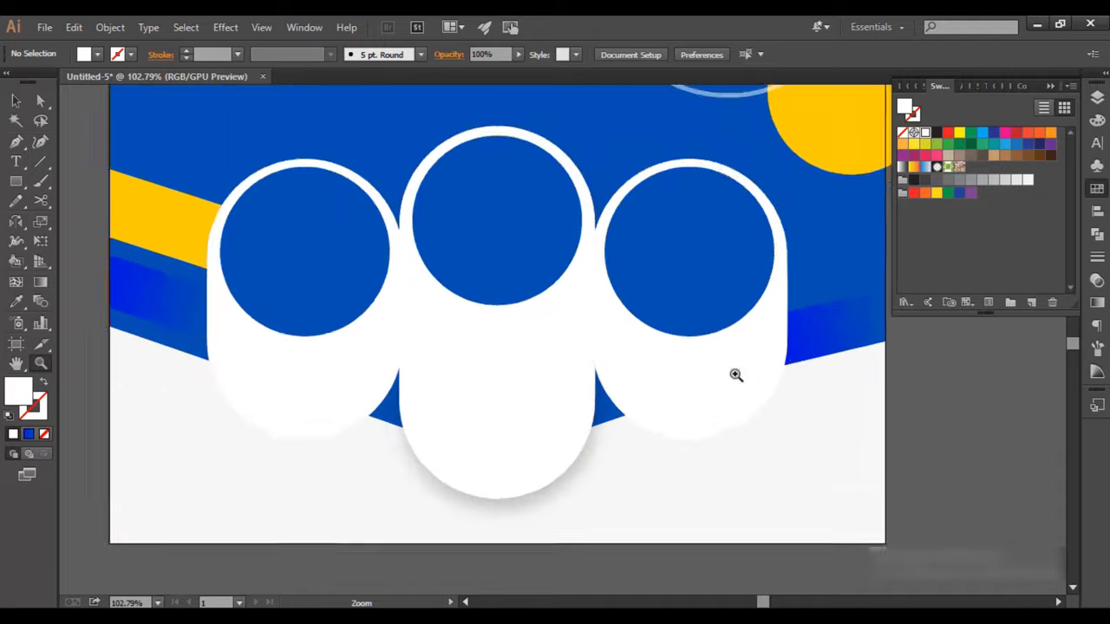
click(702, 382)
click(316, 389)
scroll(481, 386, down, 3)
click(471, 389)
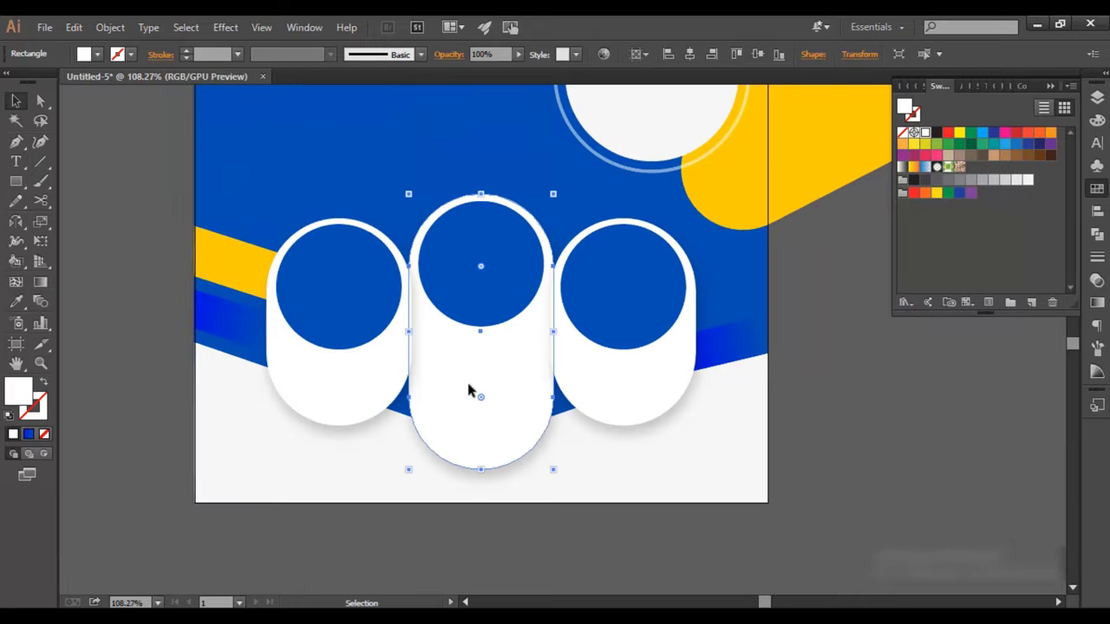
scroll(595, 335, down, 3)
click(745, 340)
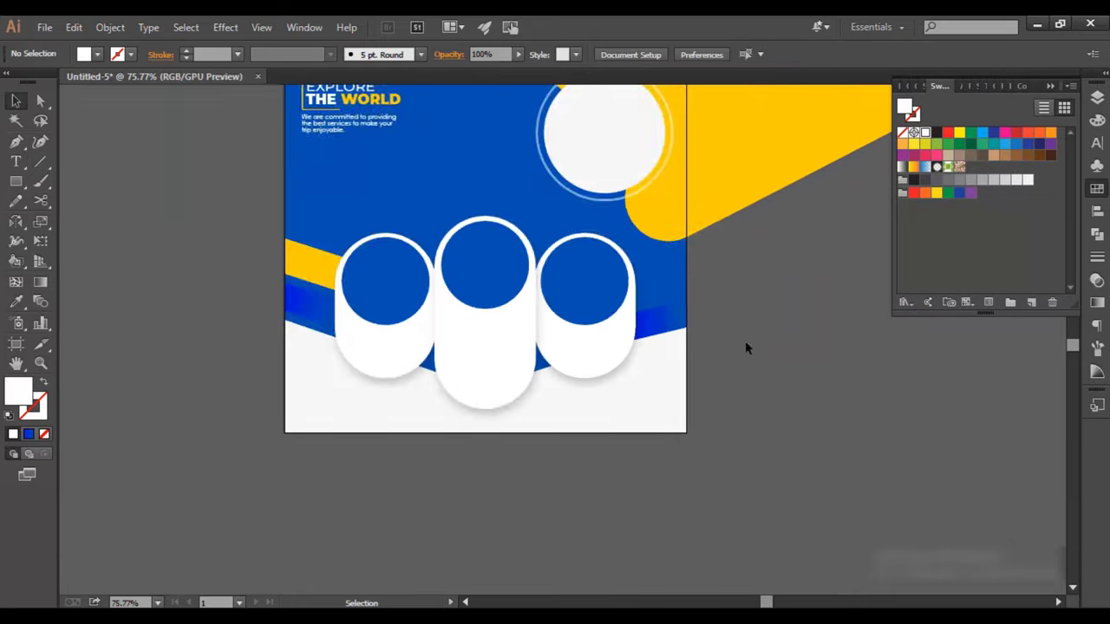
scroll(581, 300, up, 5)
click(580, 301)
ctrl+click(190, 372)
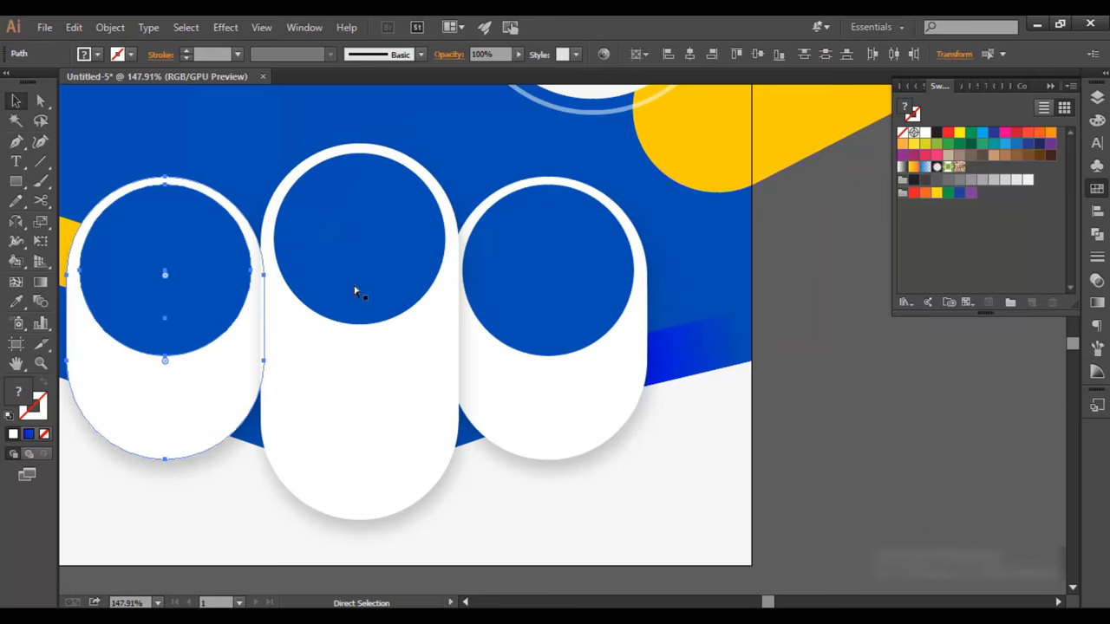
Step: Ungroup the selected side pills and clear the selection
key(v)
scroll(626, 290, down, 3)
right_click(731, 366)
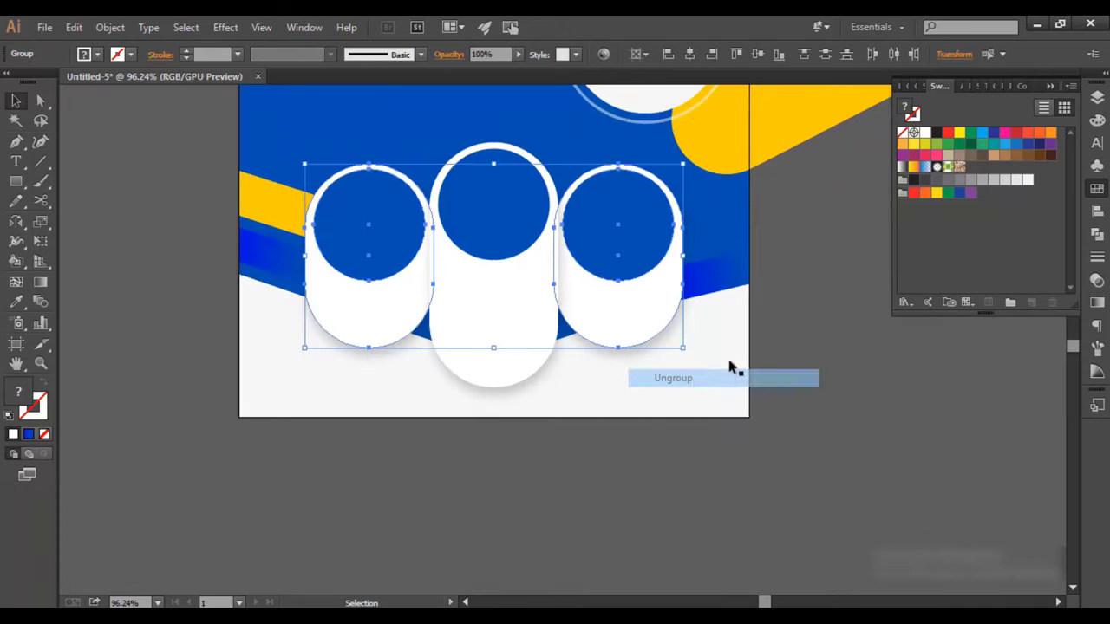
click(719, 376)
right_click(503, 292)
click(498, 389)
scroll(609, 369, up, 1)
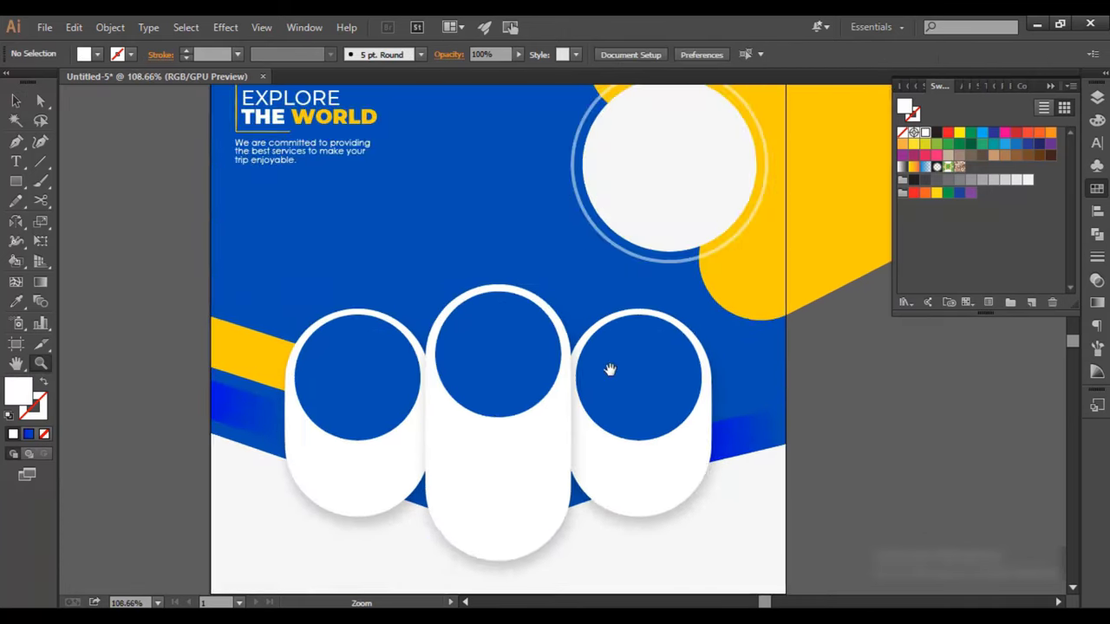
Step: Reflect the right yellow stripe piece vertically
click(180, 351)
right_click(606, 369)
click(837, 375)
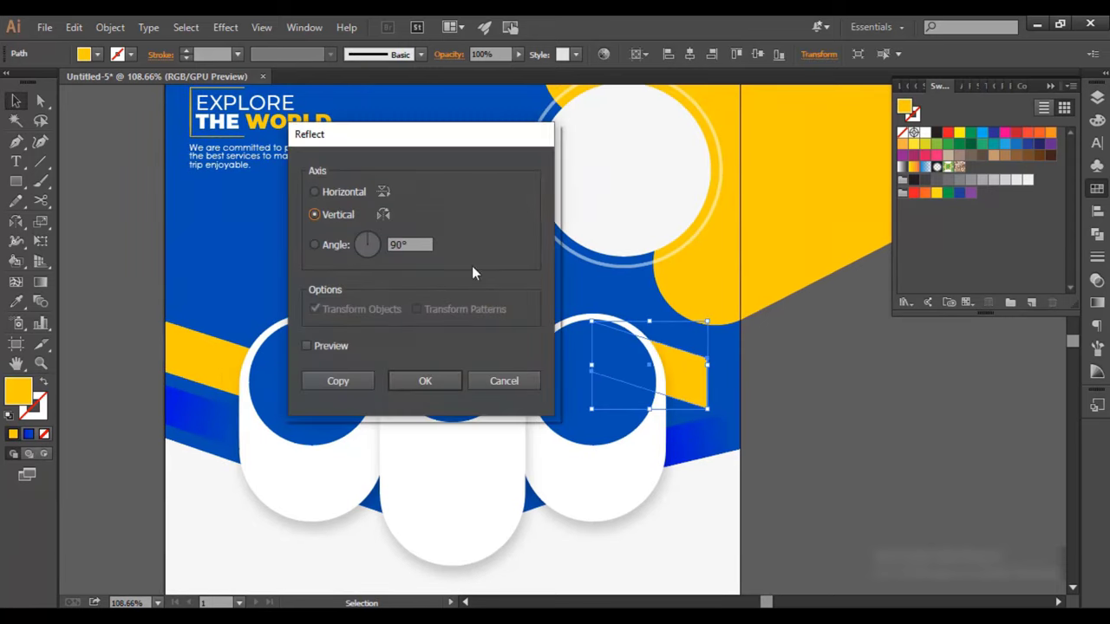
click(424, 380)
Step: Reflect the right blue stripe piece vertically
click(832, 374)
scroll(705, 367, up, 3)
scroll(901, 390, left, 3)
click(901, 389)
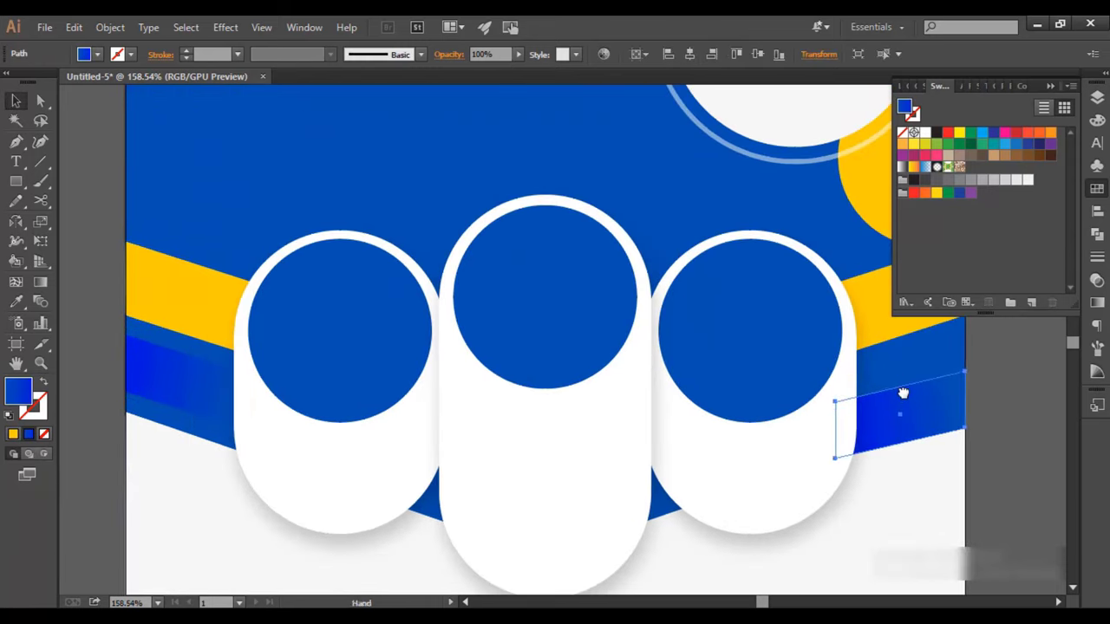
click(865, 394)
right_click(880, 385)
click(673, 396)
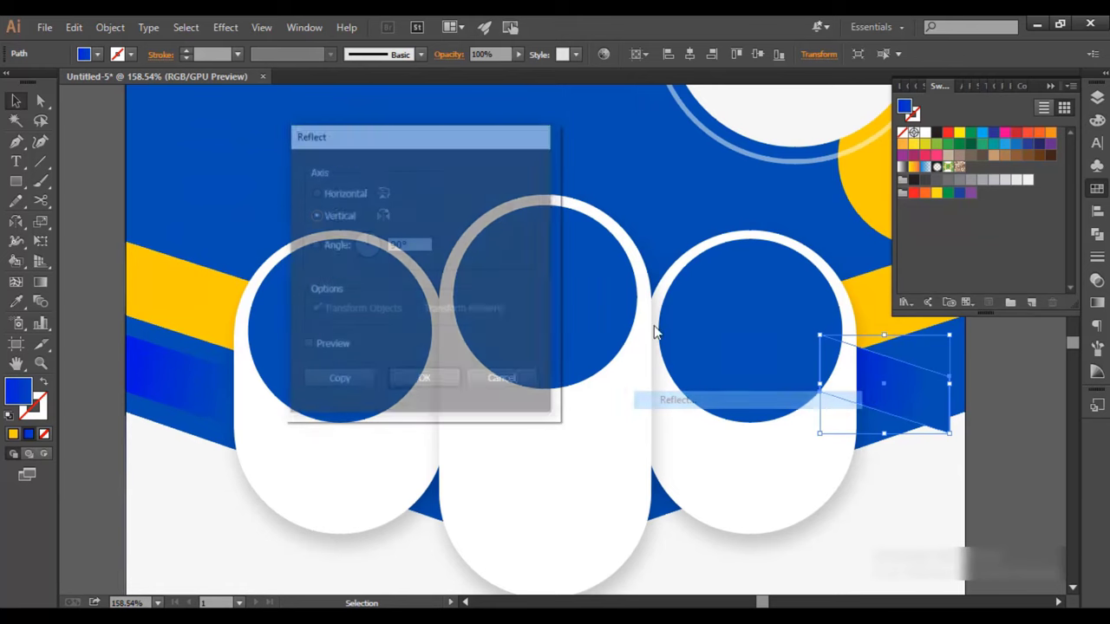
click(436, 378)
scroll(718, 78, right, 3)
click(857, 376)
scroll(817, 384, down, 3)
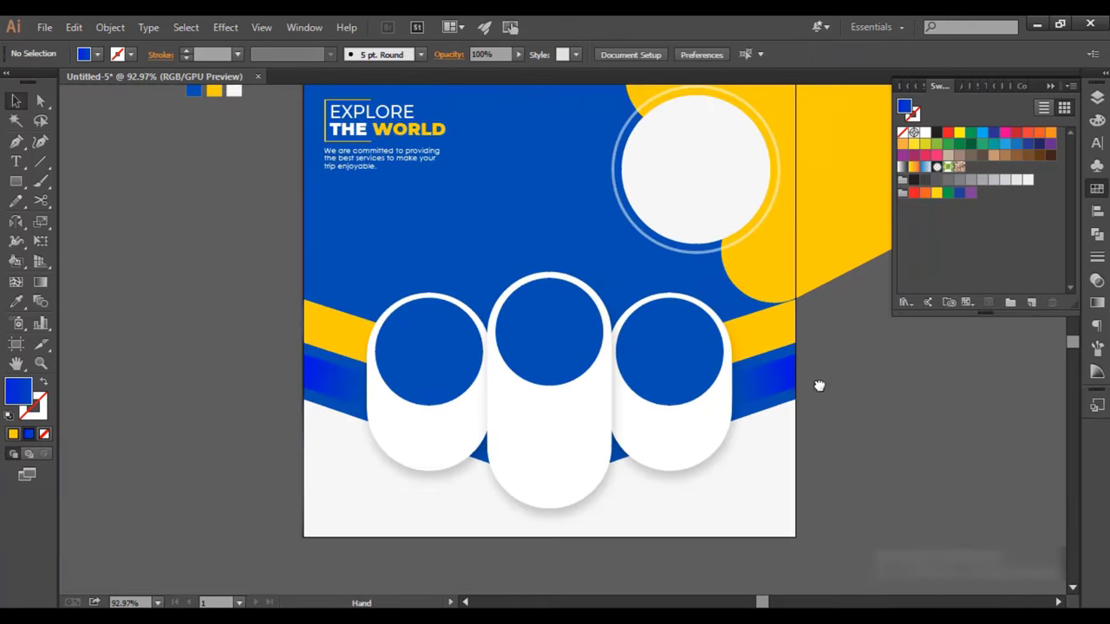
scroll(565, 346, up, 3)
Step: Enlarge the left pill's blue circle past the pill top and fill it with white
scroll(355, 320, up, 3)
click(371, 309)
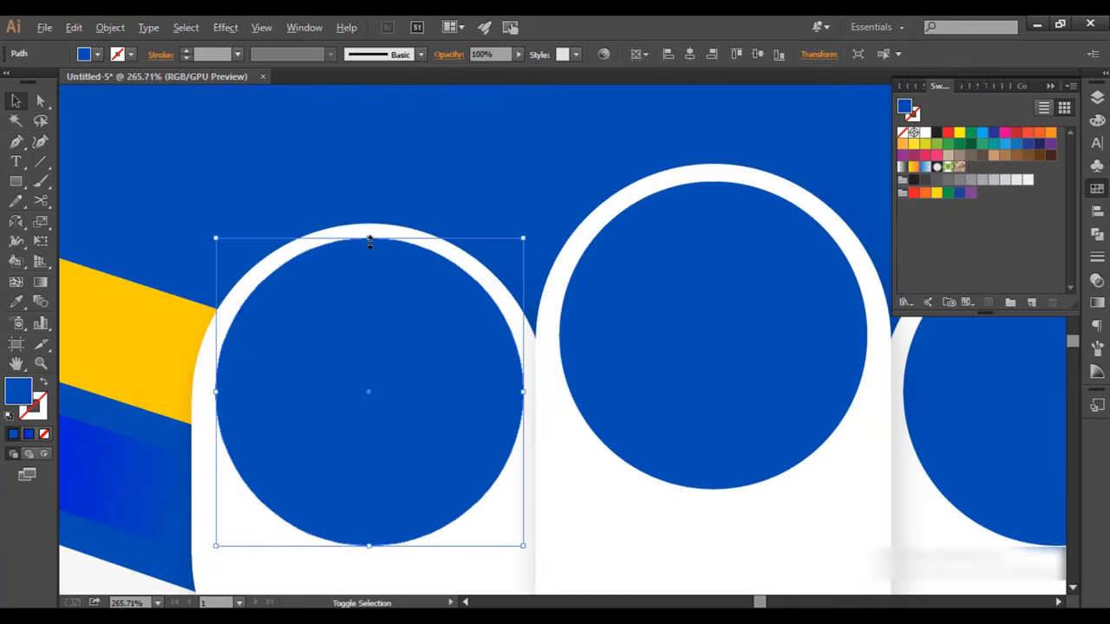
drag(369, 237, 367, 196)
scroll(367, 196, down, 1)
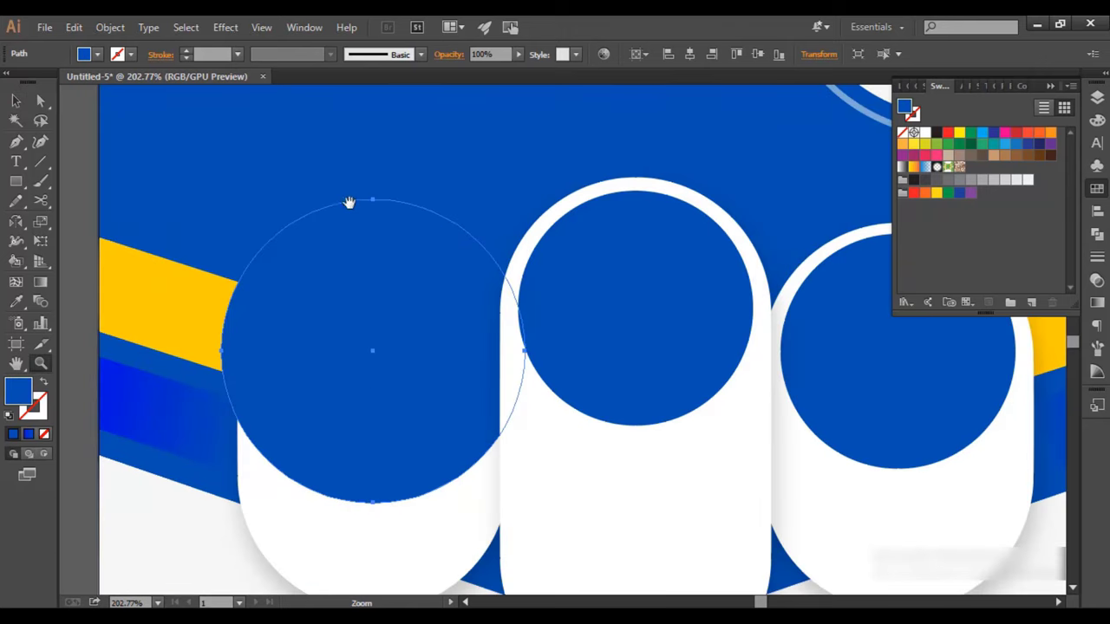
key(i)
click(545, 216)
key(v)
click(449, 54)
Step: Blend the circle into a light-blue ring and send it behind the pill
click(318, 87)
click(322, 240)
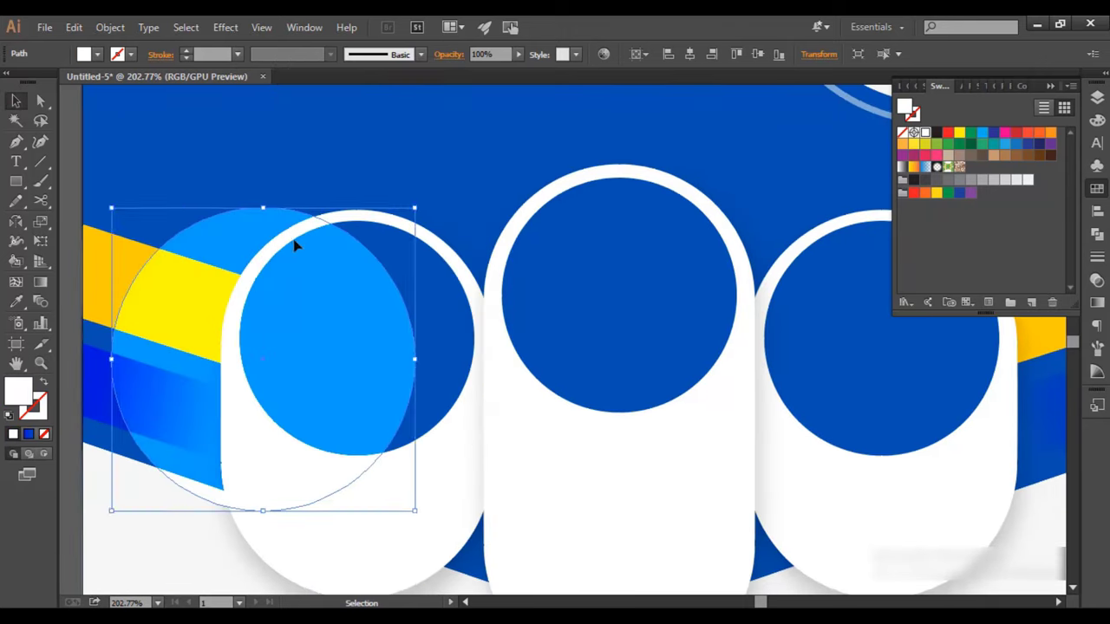
key(a)
key(ctrl+bracketleft)
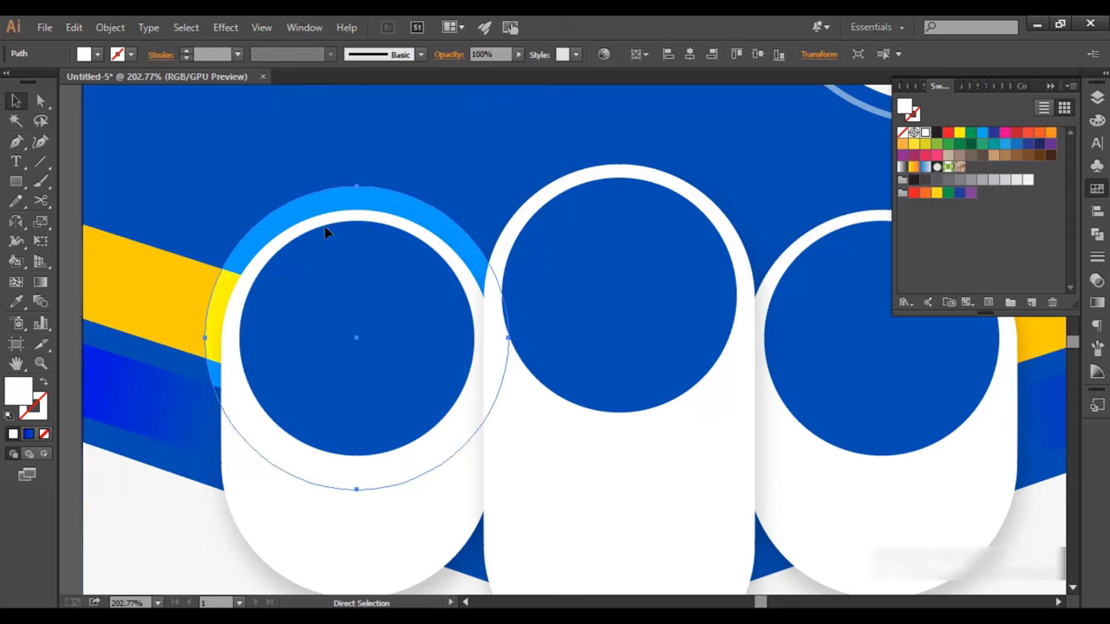
Step: Place copies of the ring on the right and middle pill cards
scroll(324, 228, down, 2)
key(v)
click(238, 152)
click(301, 178)
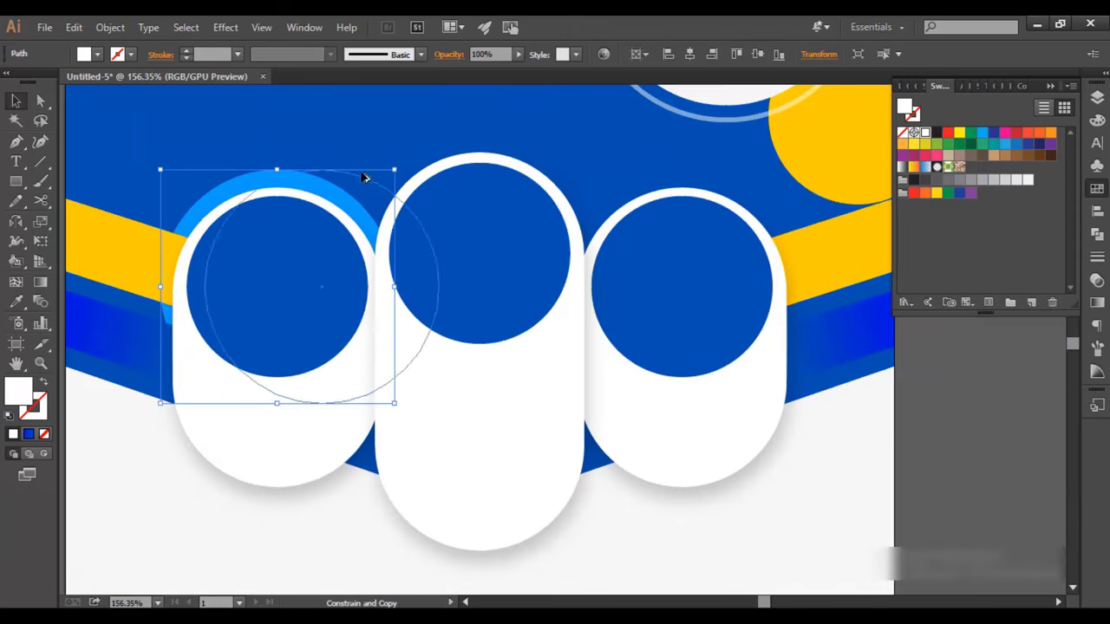
click(671, 177)
scroll(699, 191, up, 3)
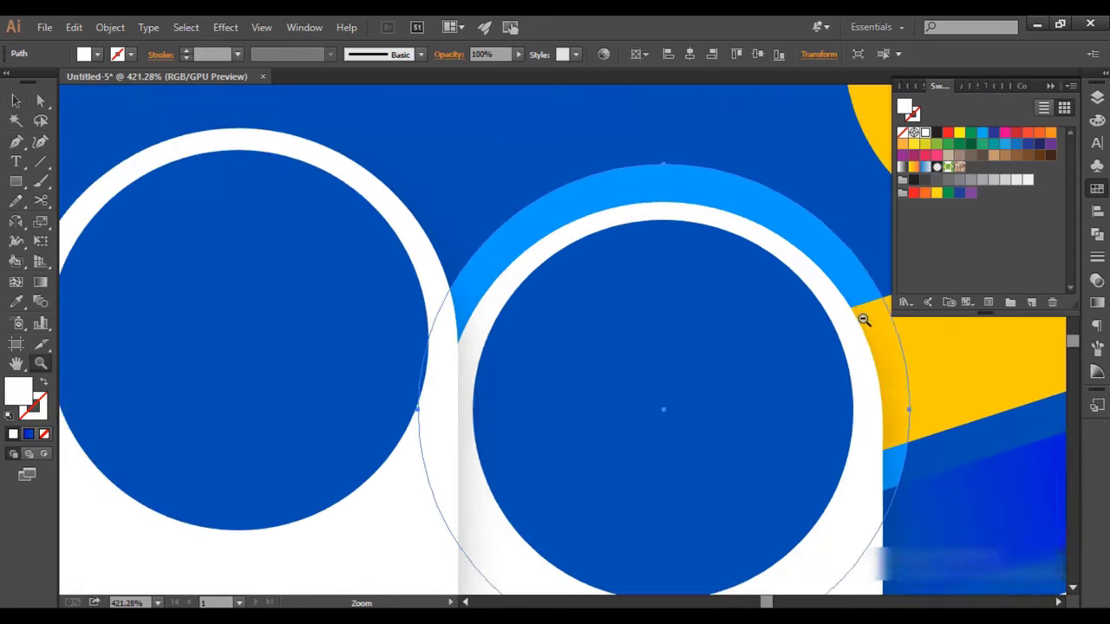
scroll(699, 190, down, 2)
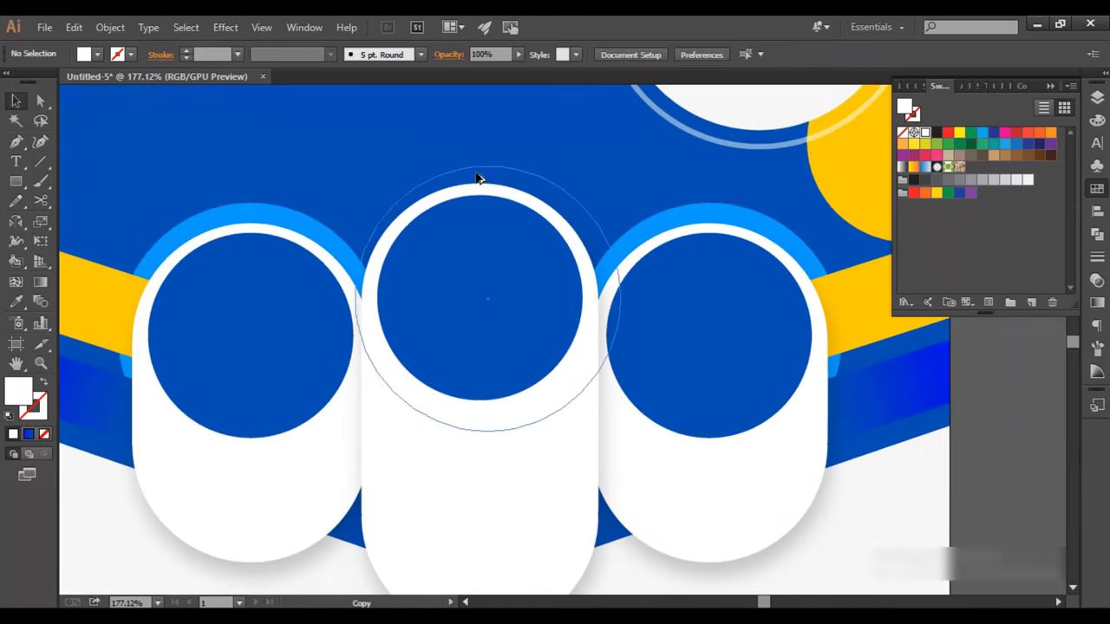
click(468, 176)
Step: Select the left blue stripe, then the yellow shape group
scroll(512, 178, up, 2)
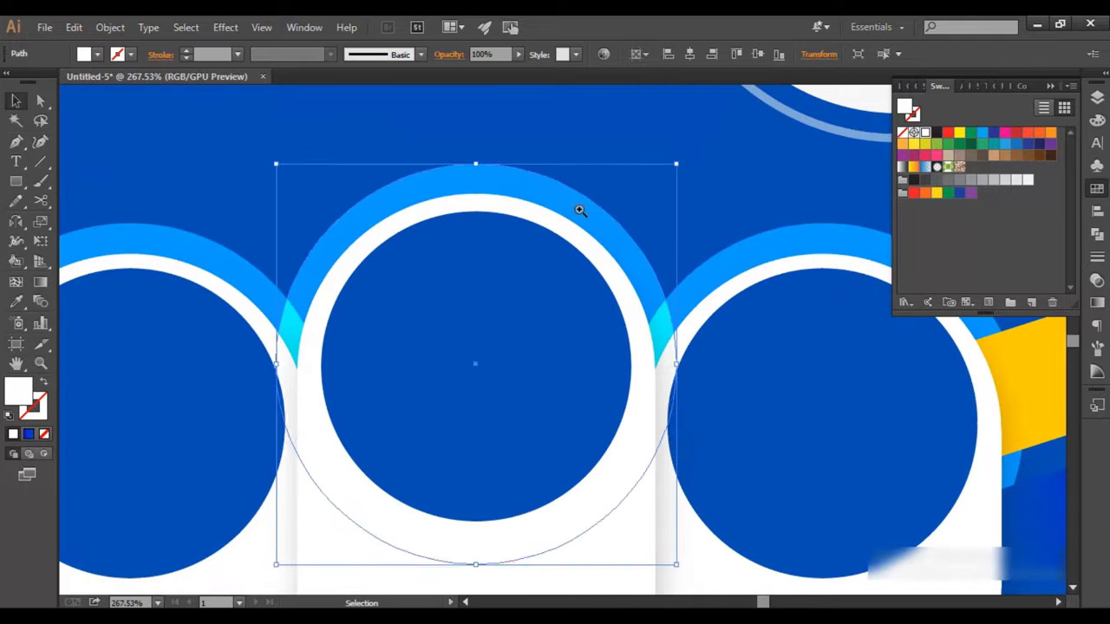
scroll(567, 153, down, 4)
scroll(609, 286, up, 2)
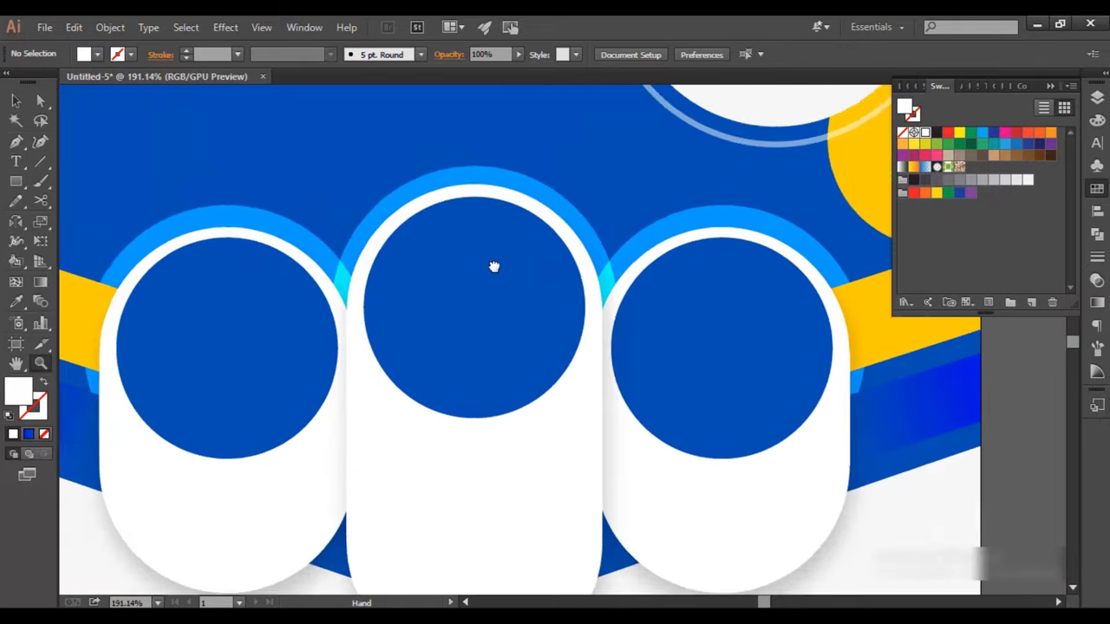
scroll(538, 203, down, 4)
scroll(131, 417, up, 3)
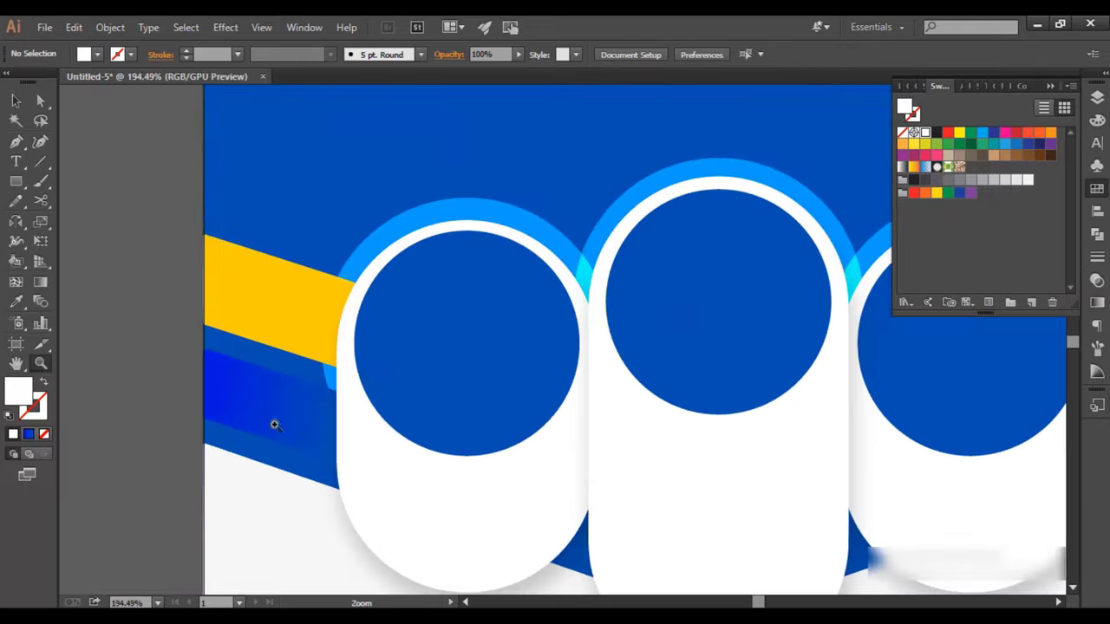
click(221, 382)
scroll(198, 381, down, 2)
scroll(198, 381, right, 3)
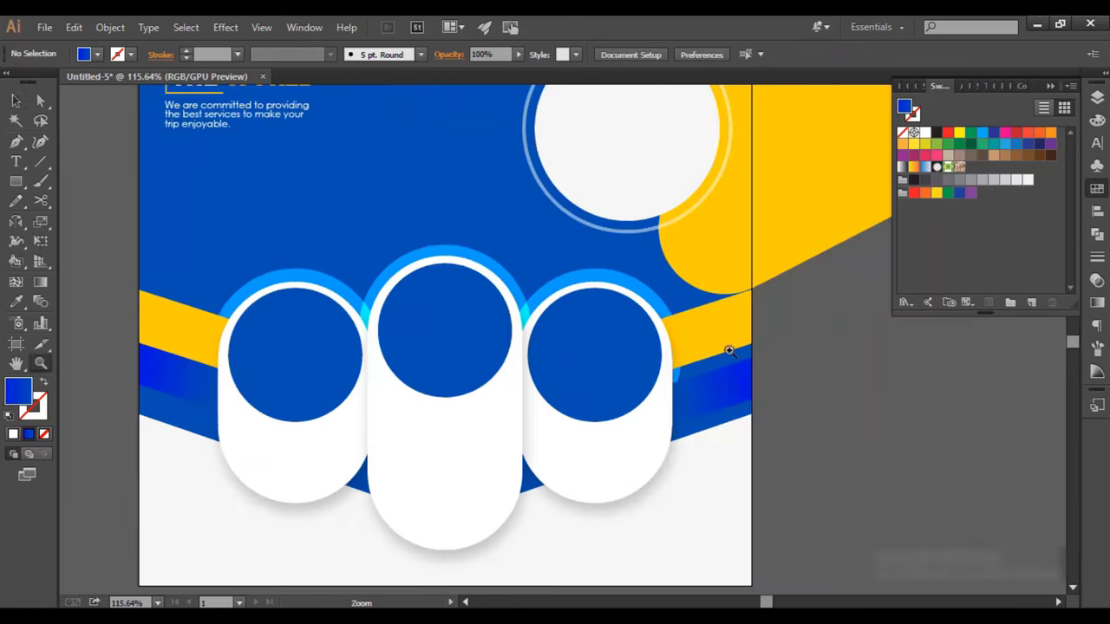
scroll(764, 407, up, 1)
scroll(520, 347, down, 3)
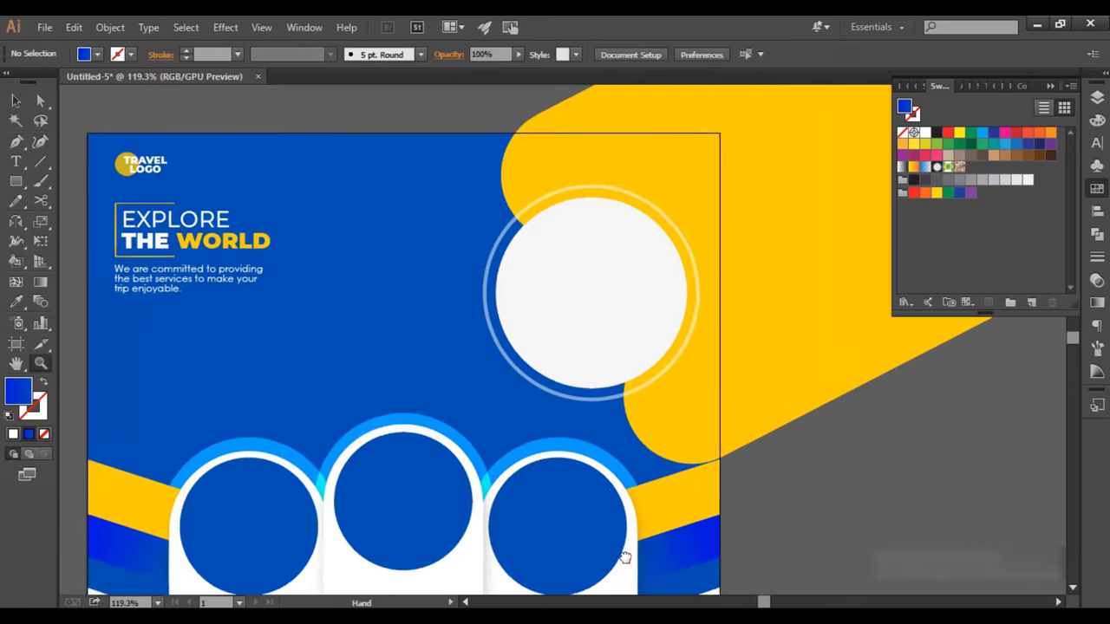
click(750, 451)
click(750, 481)
scroll(750, 481, down, 2)
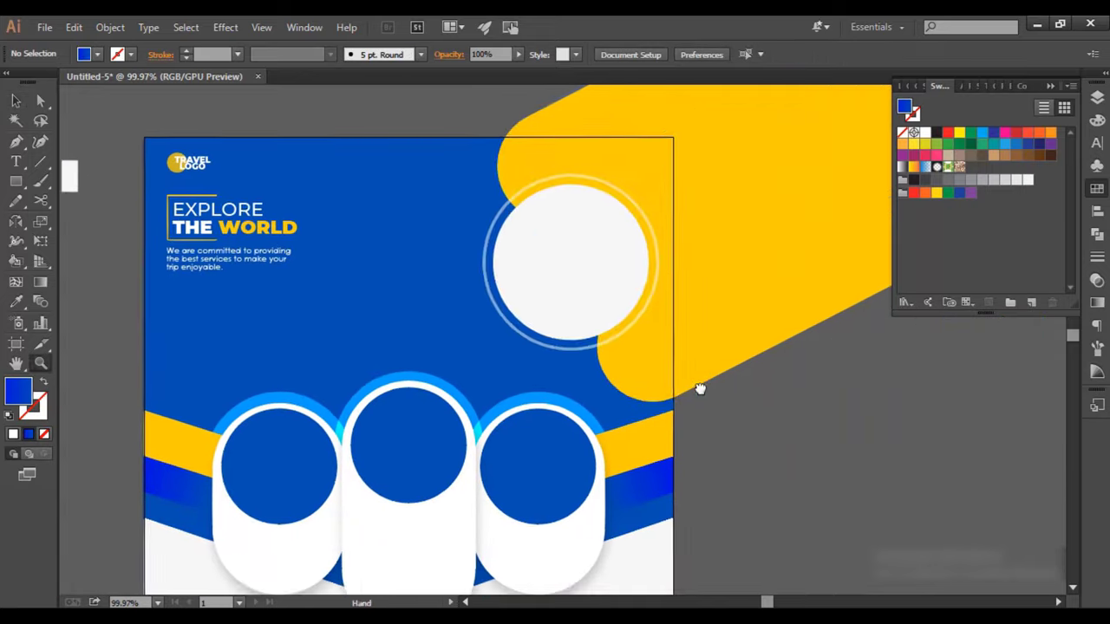
Step: Trim the sky photo from the bottom, move it over the white circle, and bring the circle forward
click(602, 253)
click(573, 286)
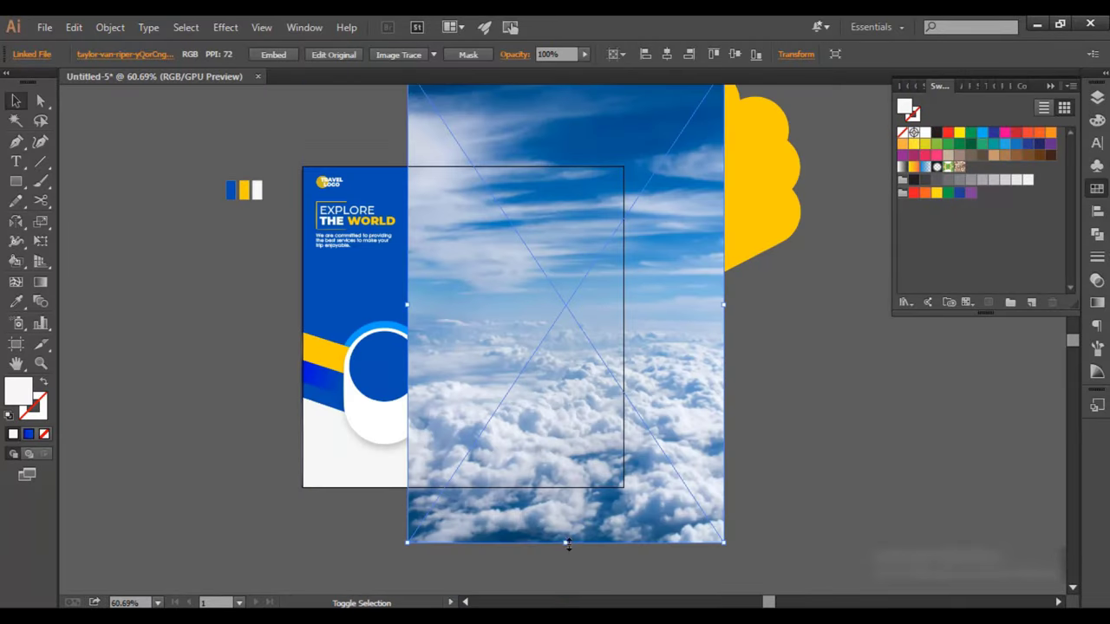
drag(568, 544, 568, 317)
scroll(561, 131, up, 3)
drag(475, 385, 297, 385)
right_click(615, 377)
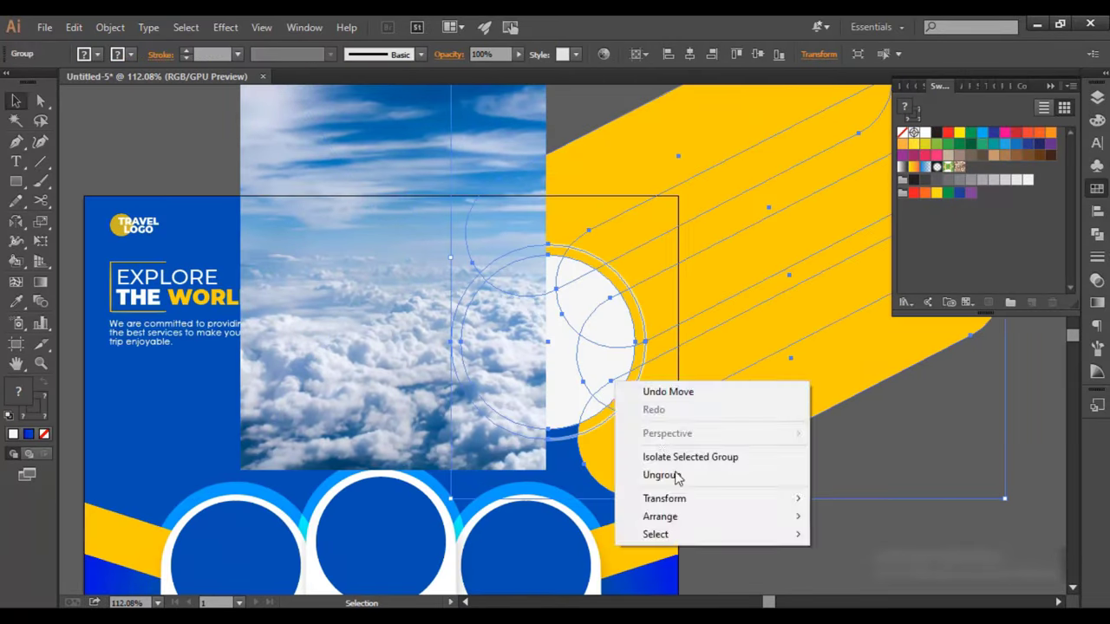
key(ctrl+shift+bracketright)
Step: Clip the sky photo inside the white circle and reposition it to fill the circle
shift+click(354, 275)
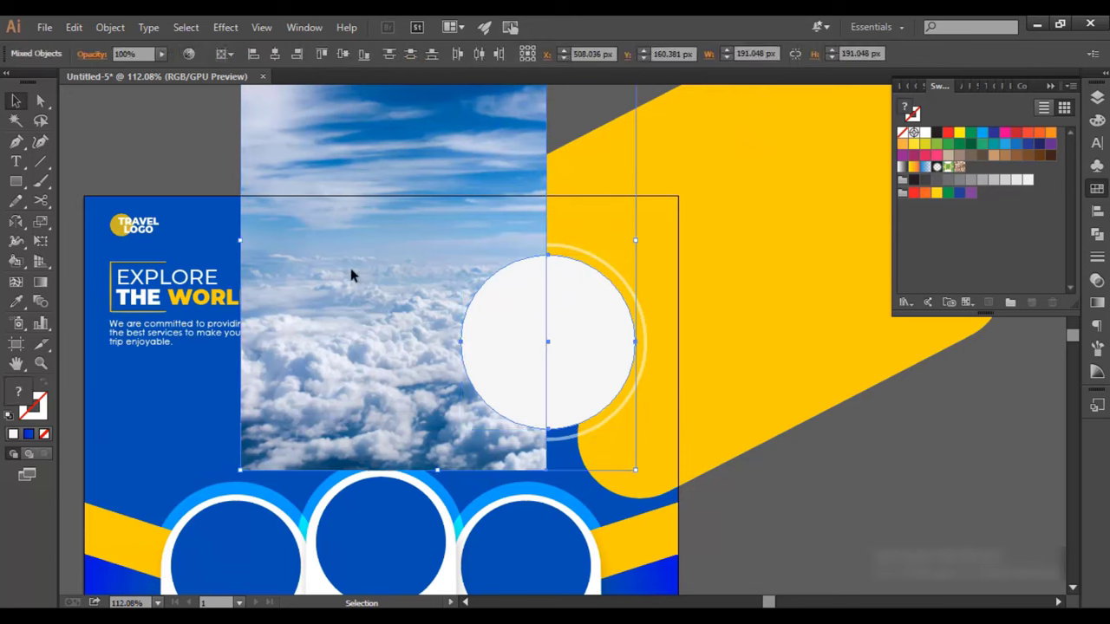
key(ctrl+7)
key(a)
key(ctrl+shift+a)
drag(498, 347, 654, 347)
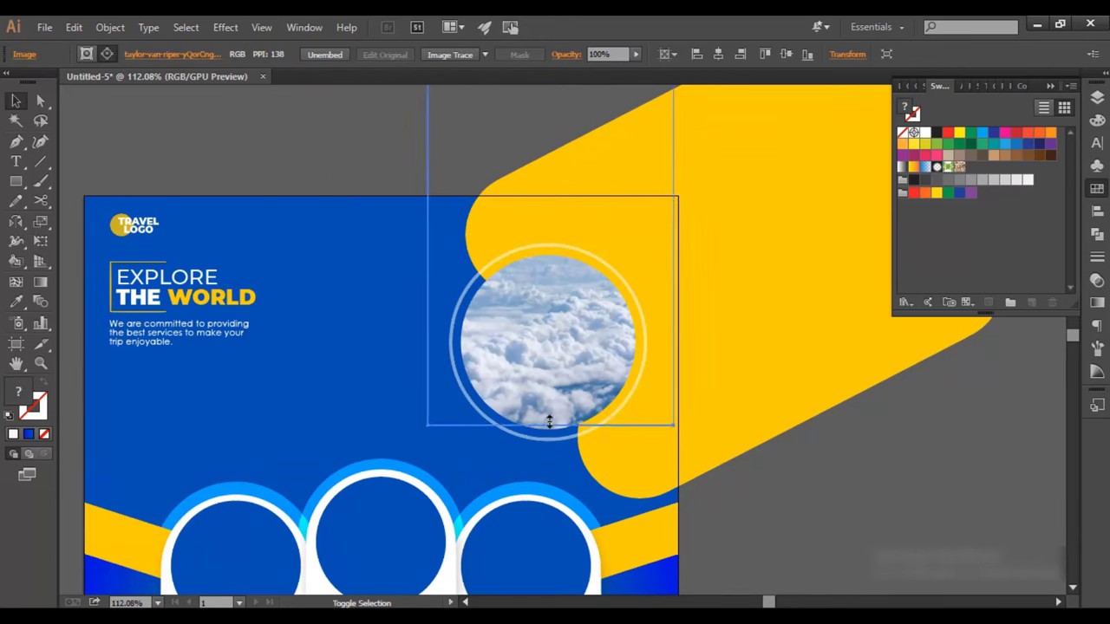
click(576, 445)
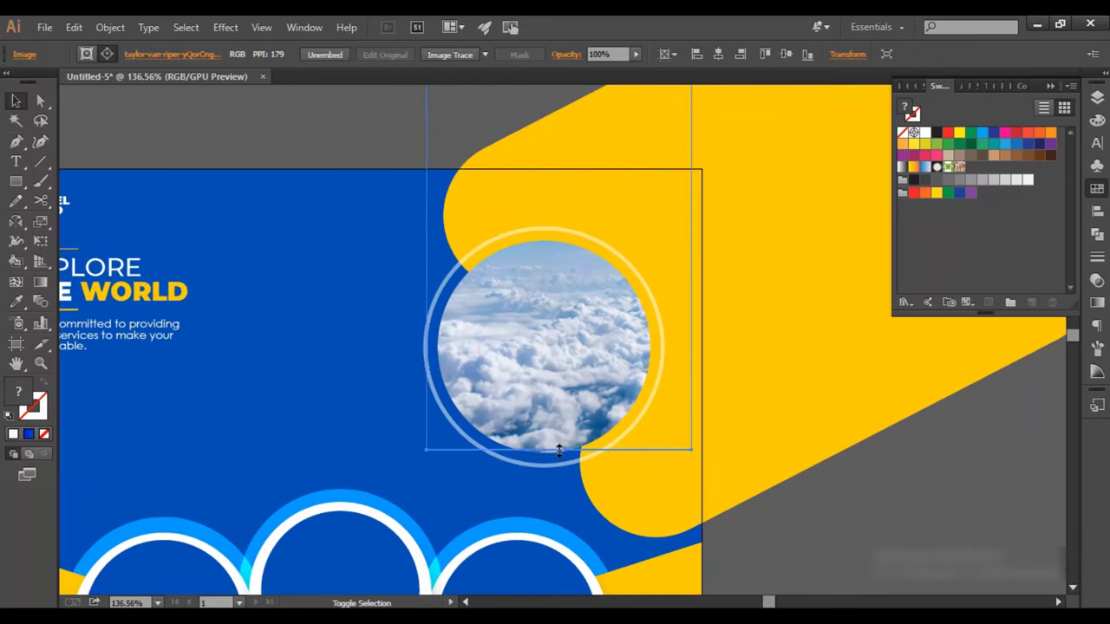
drag(558, 450, 558, 449)
drag(649, 255, 592, 241)
click(842, 525)
scroll(510, 523, down, 3)
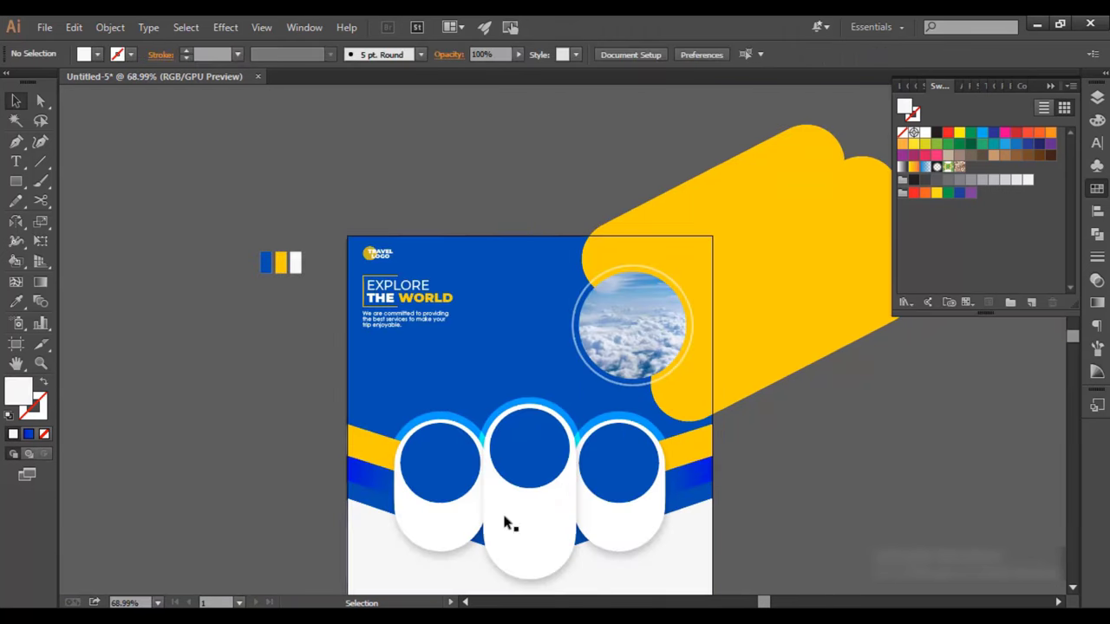
Step: Drag the airplane image from the flyer images folder onto the artboard
drag(439, 173, 372, 555)
click(447, 229)
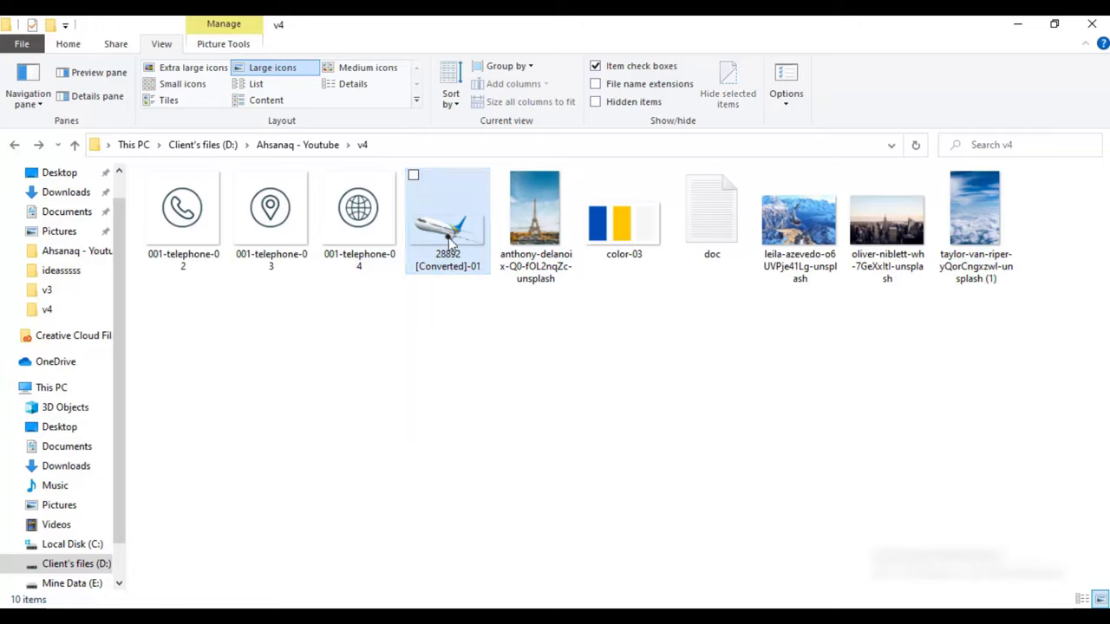
drag(450, 245, 398, 447)
Step: Enlarge the airplane, duplicate it up and to the left, and embed the copy
scroll(654, 354, up, 3)
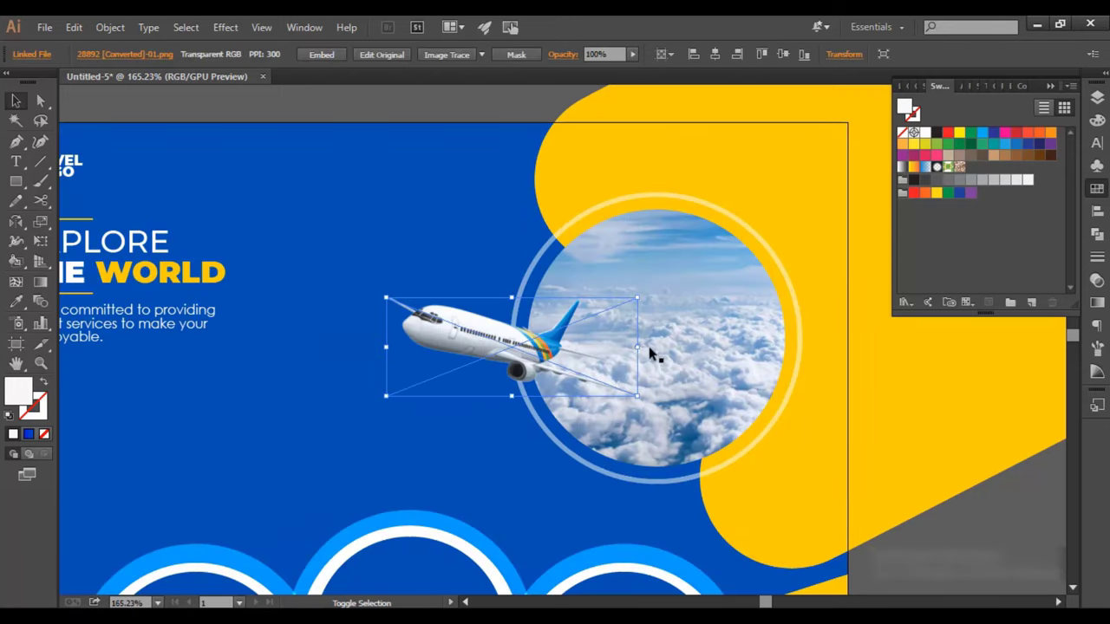
drag(760, 344, 850, 346)
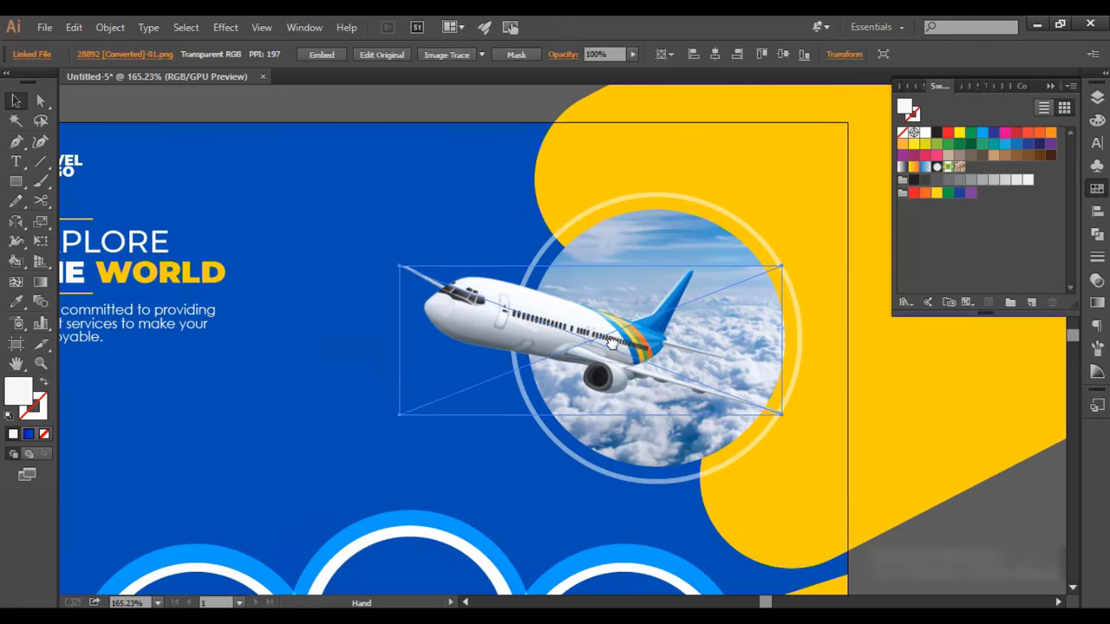
scroll(572, 328, down, 3)
scroll(457, 341, up, 3)
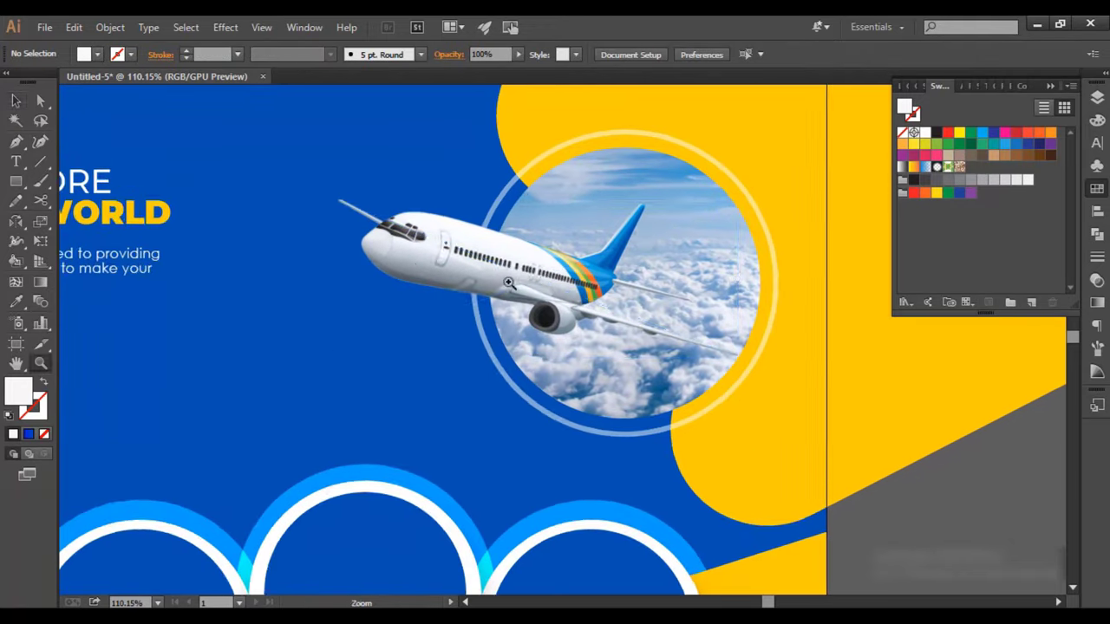
scroll(457, 341, down, 1)
drag(563, 358, 386, 276)
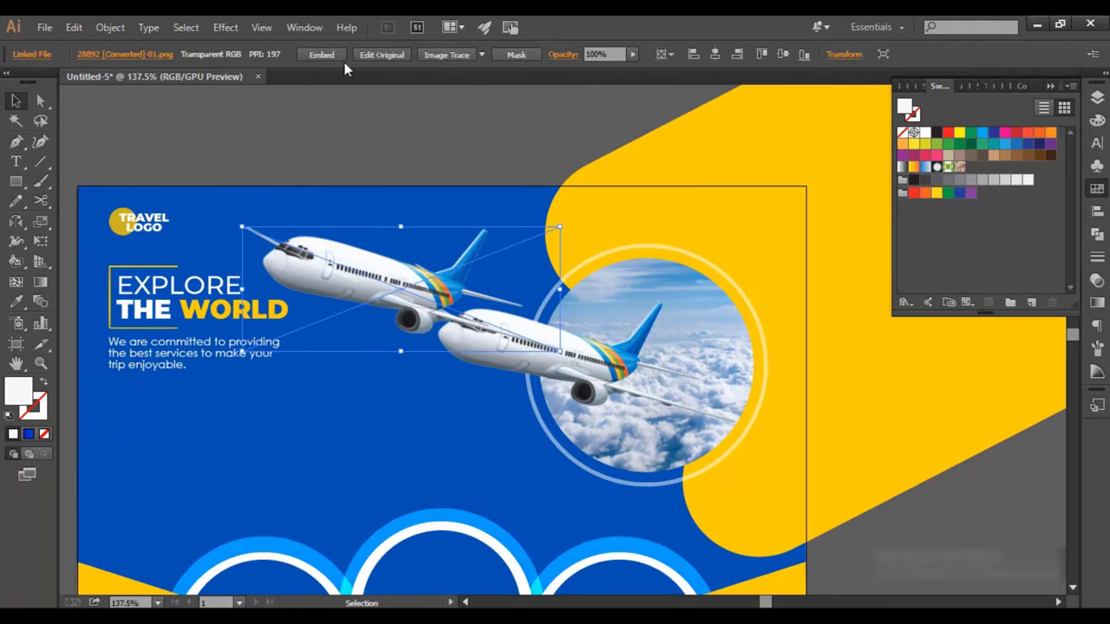
shift+click(639, 346)
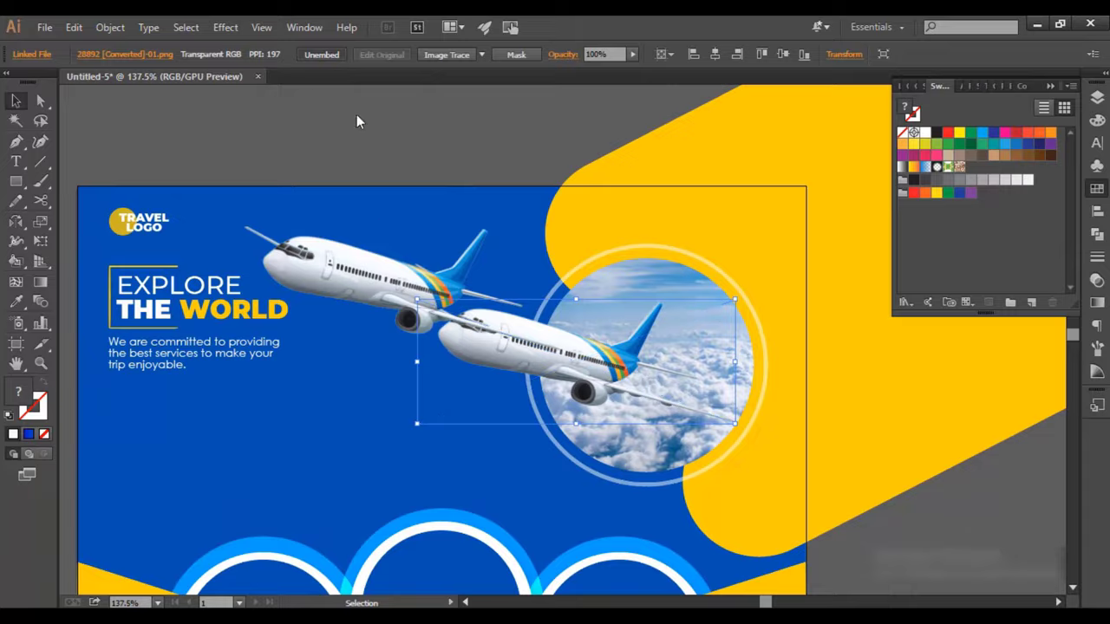
click(322, 53)
click(1055, 581)
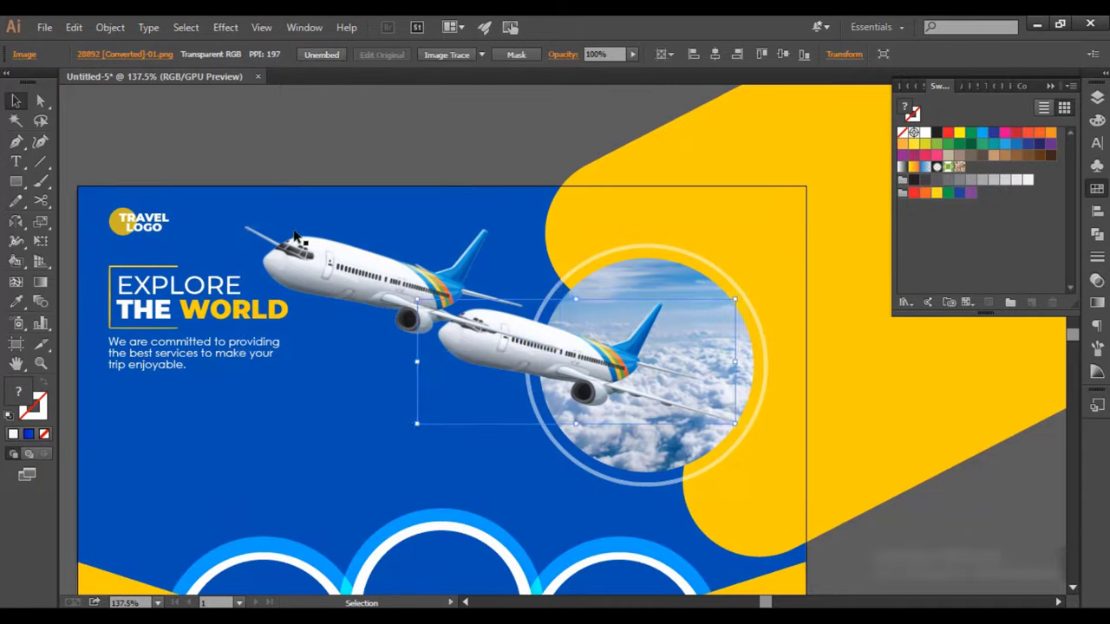
Step: Give the plane copy a Multiply blend, enlarge it, and move it behind the white plane
click(562, 54)
click(408, 78)
click(433, 136)
scroll(546, 312, down, 1)
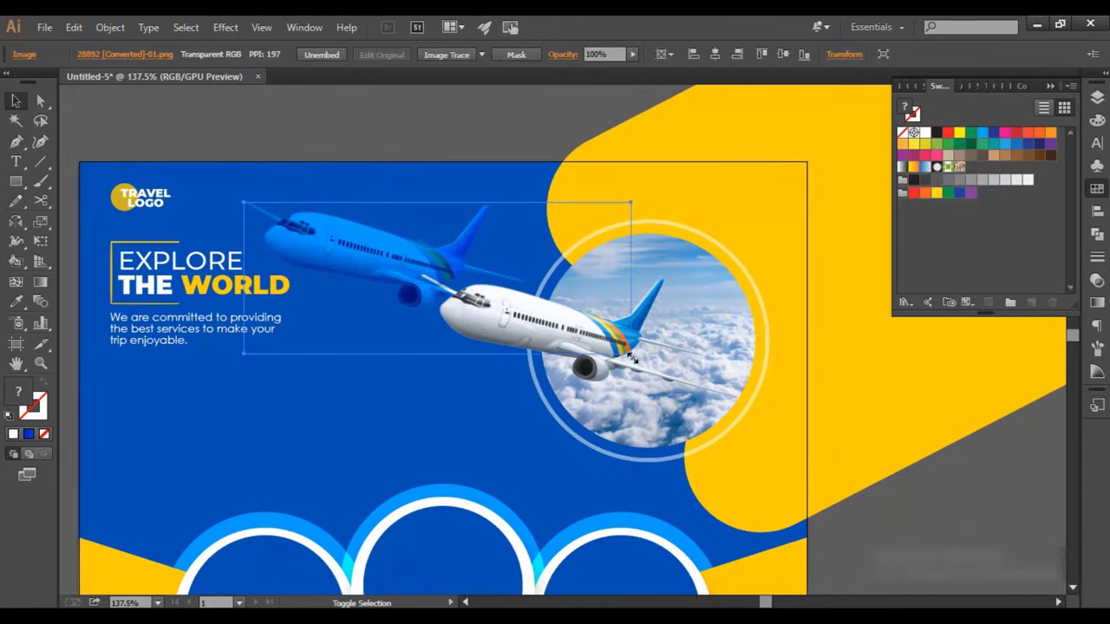
drag(632, 358, 631, 355)
drag(631, 281, 646, 287)
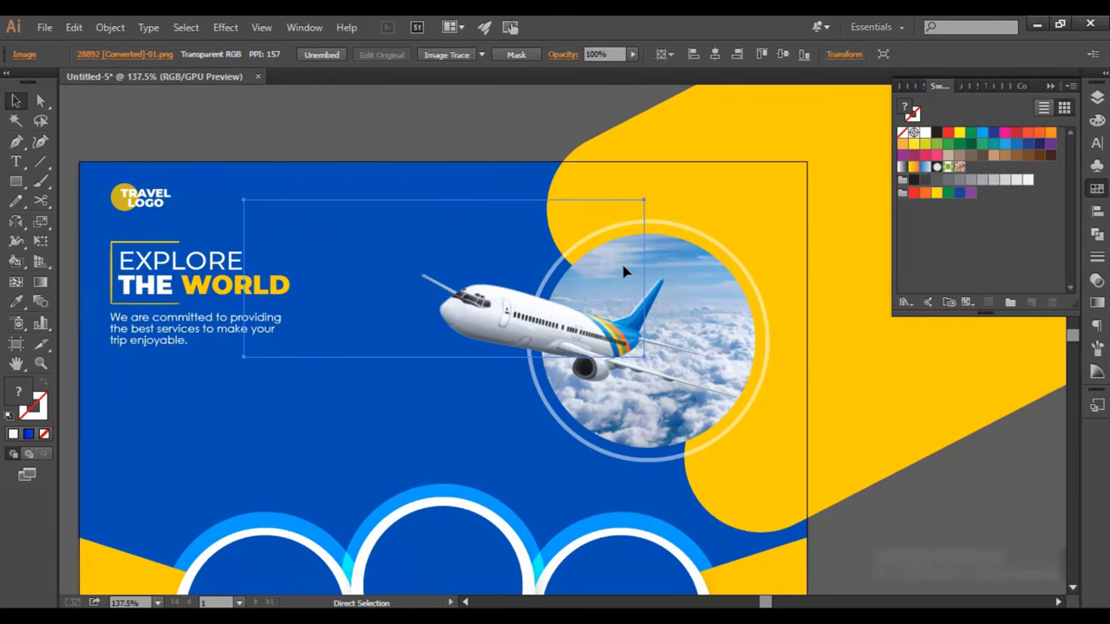
mouse_move(333, 301)
mouse_down()
mouse_move(371, 364)
mouse_move(382, 275)
mouse_up()
click(494, 314)
scroll(494, 314, up, 1)
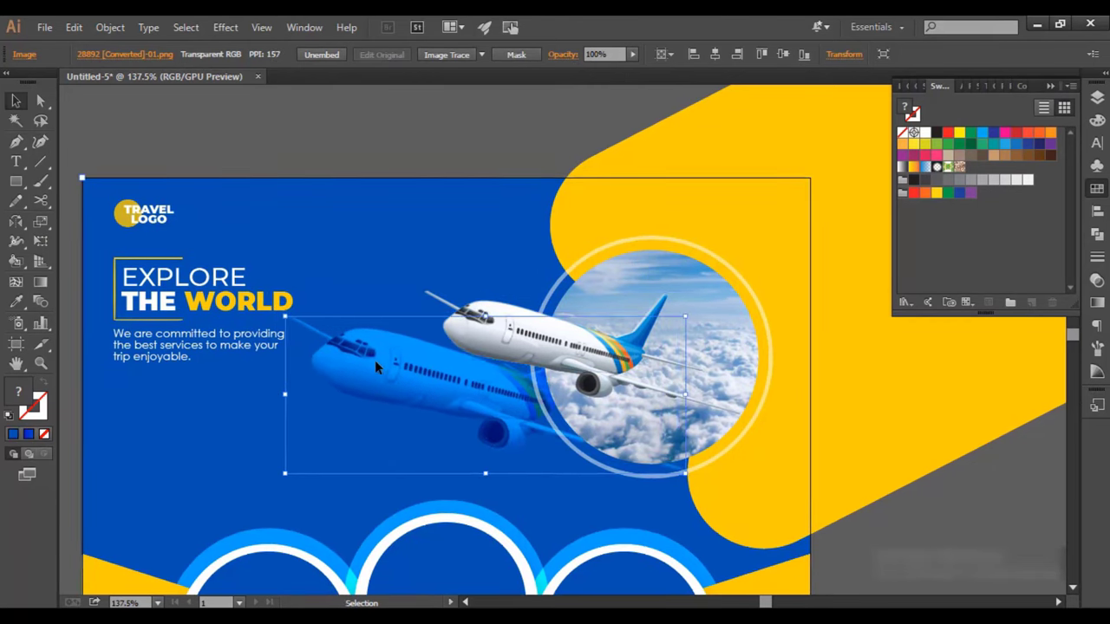
click(302, 174)
Step: Enlarge the headline and body text, and move the plane with the sky circle up-left
scroll(456, 165, down, 2)
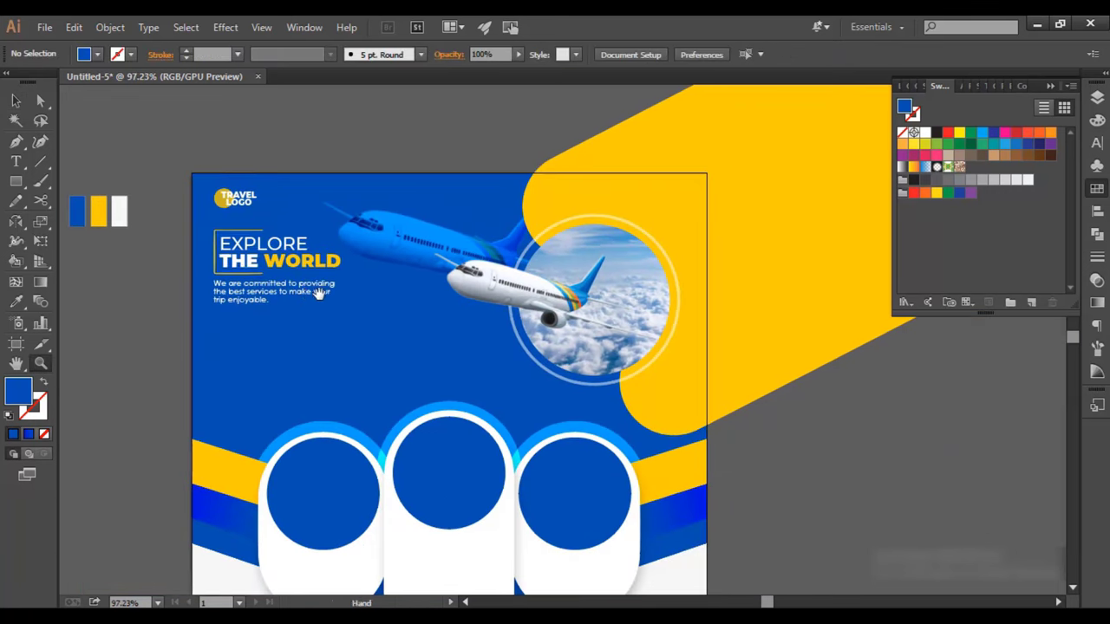
click(303, 293)
drag(362, 358, 377, 364)
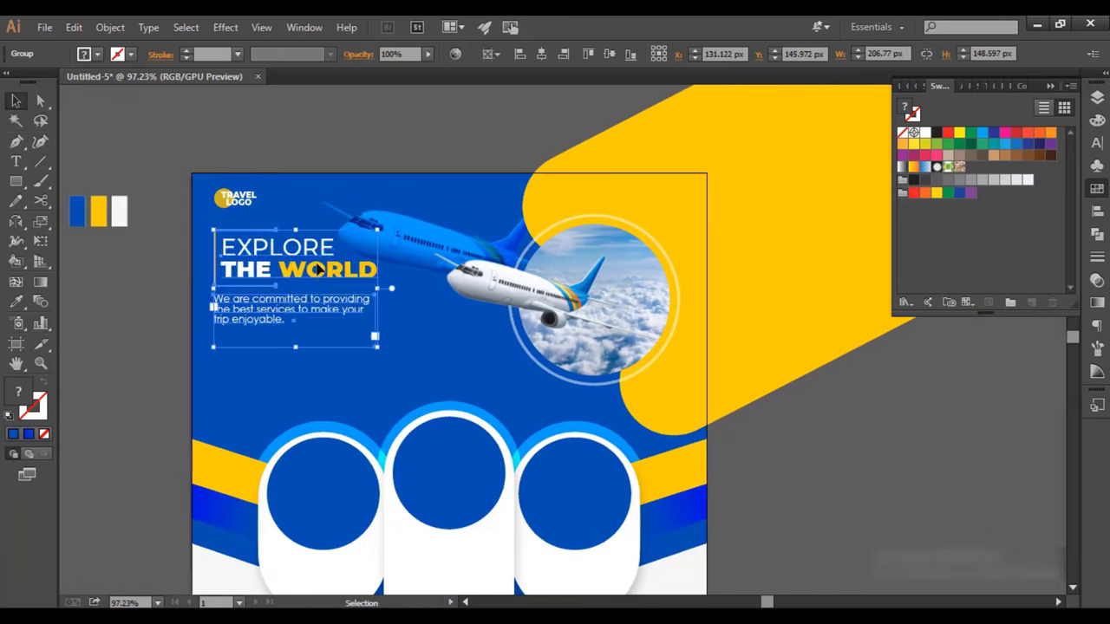
scroll(520, 364, up, 1)
click(590, 369)
click(547, 425)
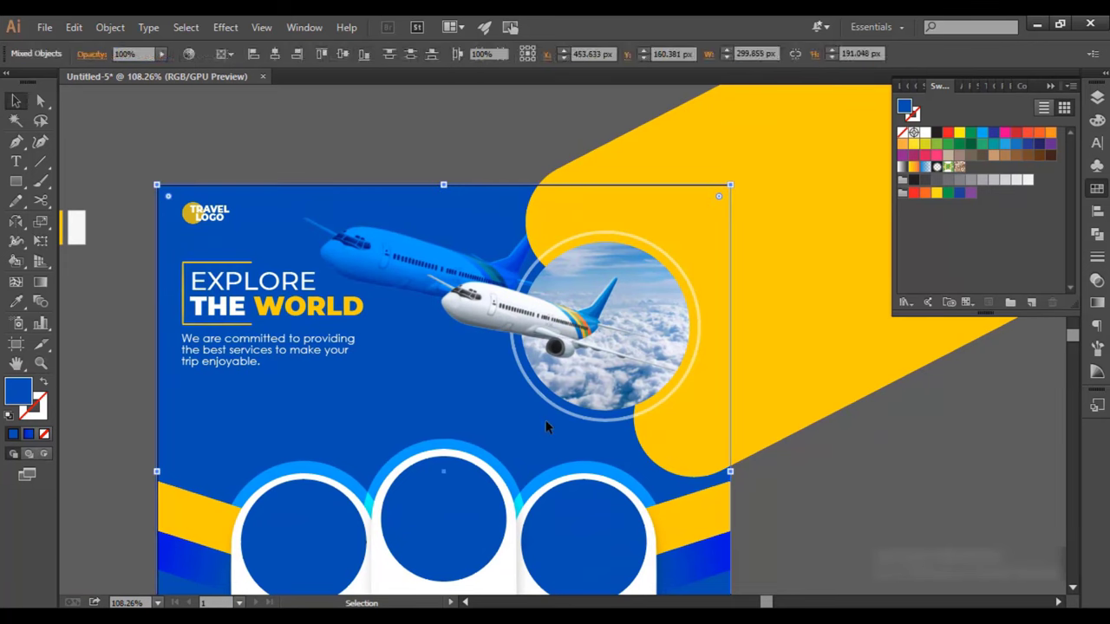
shift+click(547, 426)
drag(561, 325, 503, 316)
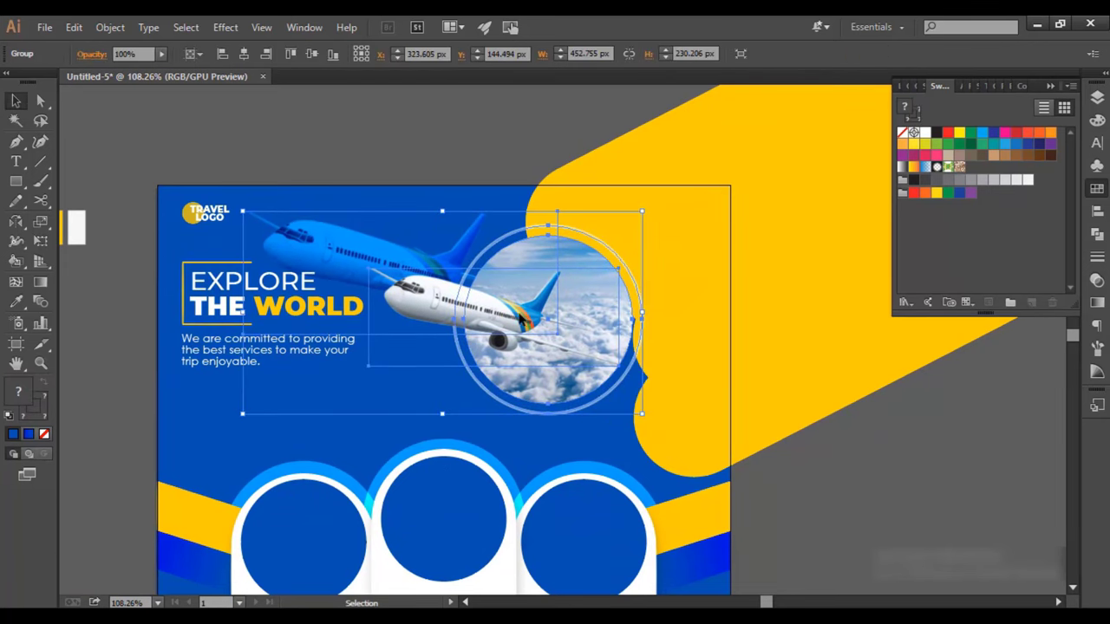
Step: Merge the three yellow rounded shapes into one shape with the Shape Builder
scroll(595, 289, up, 1)
click(595, 290)
scroll(668, 446, right, 2)
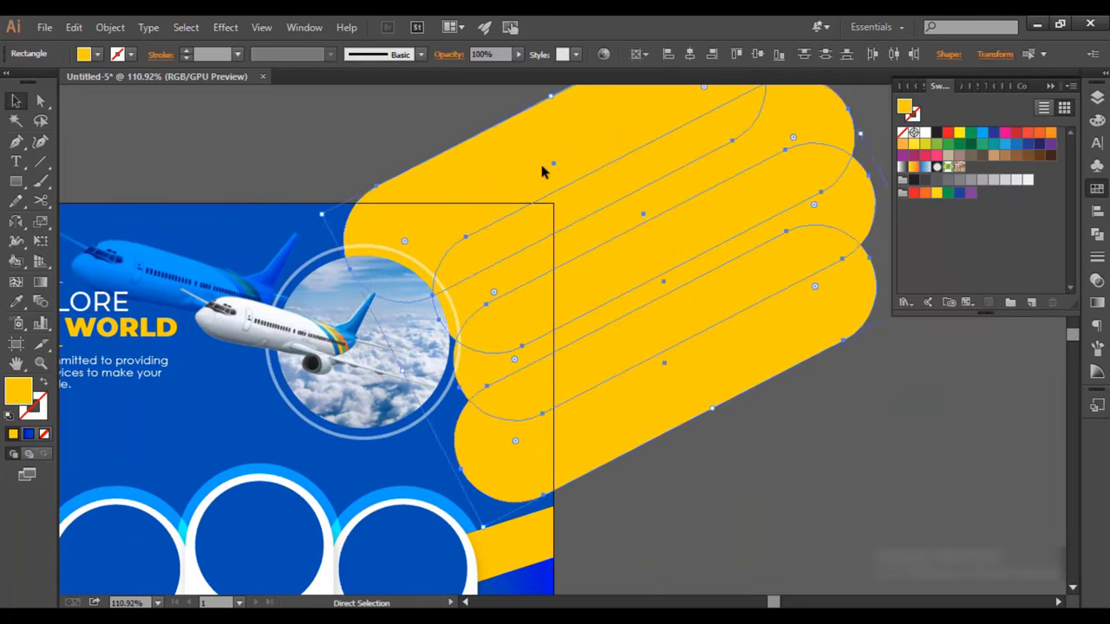
drag(626, 306, 578, 315)
scroll(533, 365, down, 1)
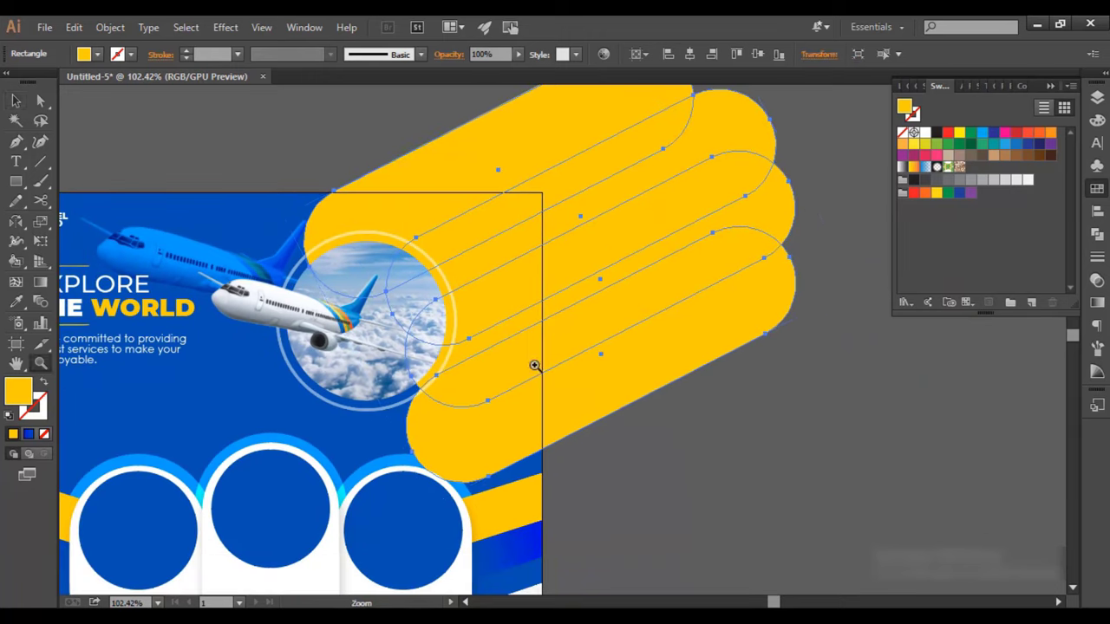
click(656, 436)
key(a)
click(562, 394)
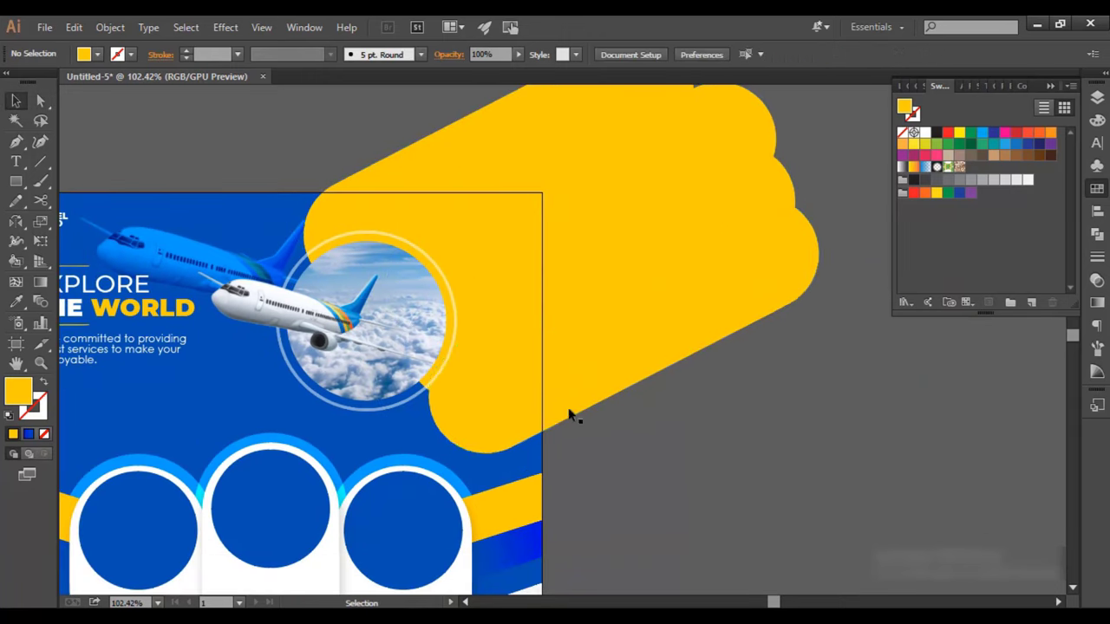
scroll(569, 415, down, 2)
click(408, 338)
shift+click(555, 391)
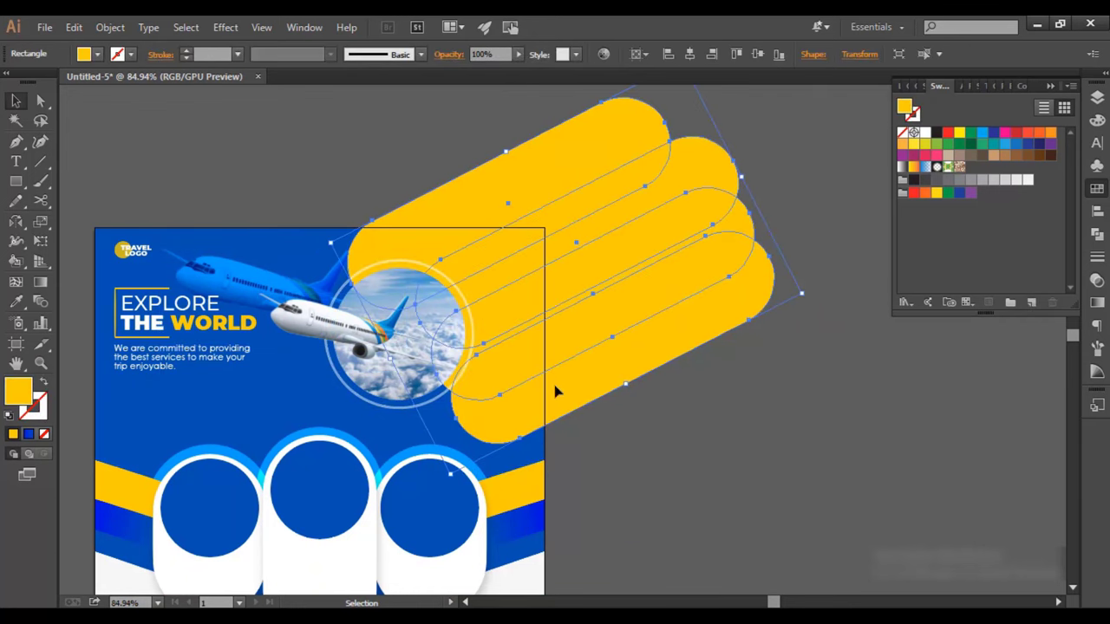
scroll(646, 431, up, 3)
drag(583, 371, 736, 217)
Step: Group the white plane with the sky circle and shift the group right
click(350, 262)
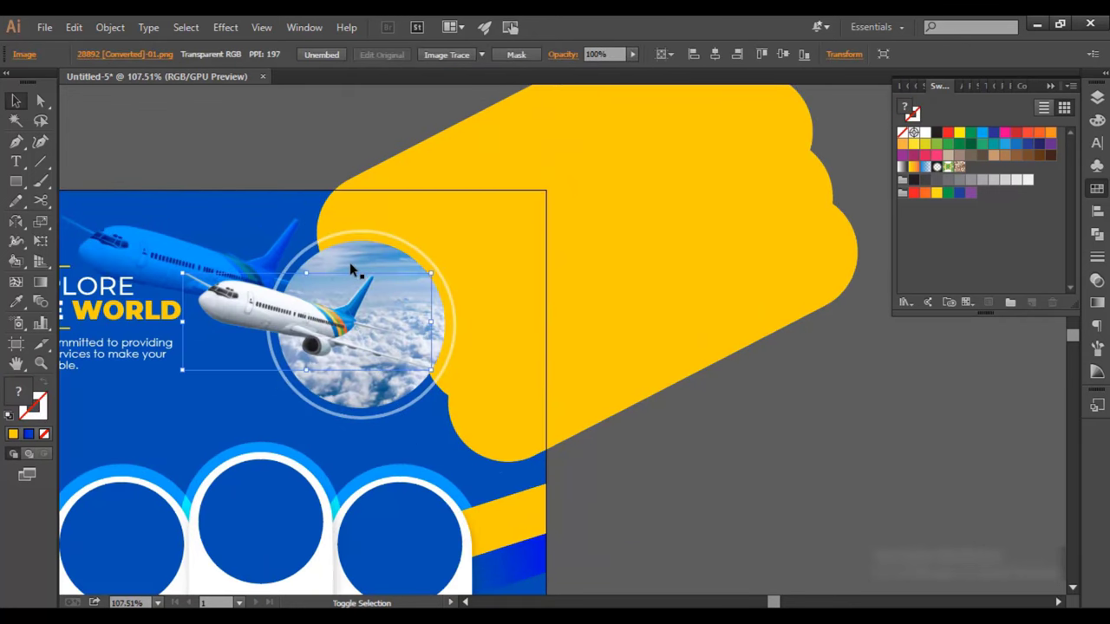
shift+click(353, 234)
key(ctrl+g)
drag(364, 277, 424, 312)
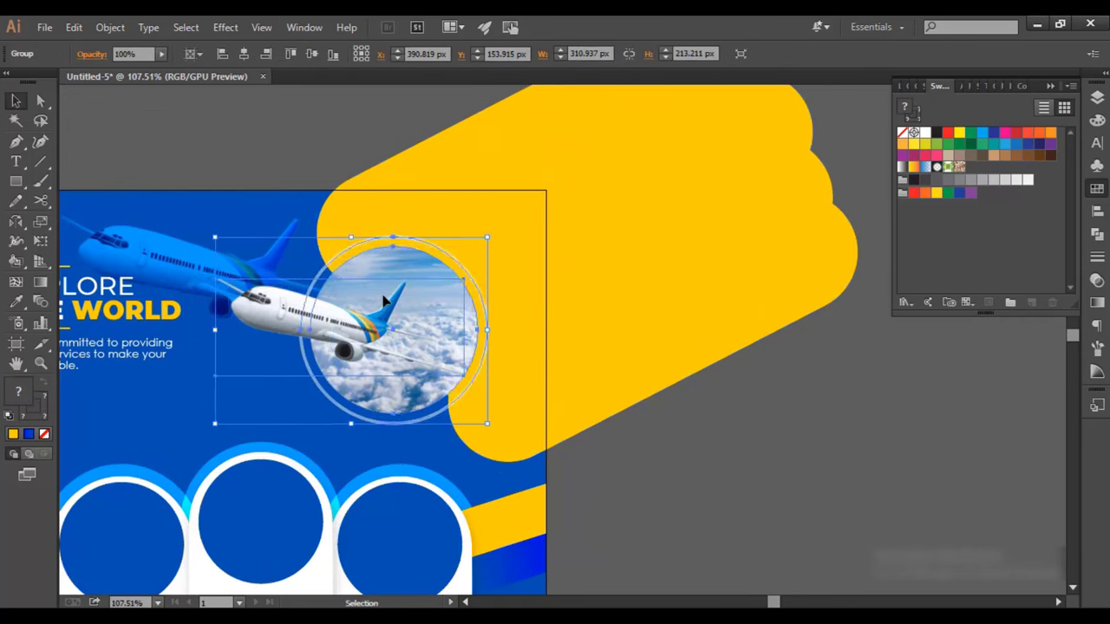
key(ctrl+shift+a)
Step: Lower the blue plane copy's opacity to fade it
scroll(429, 313, down, 2)
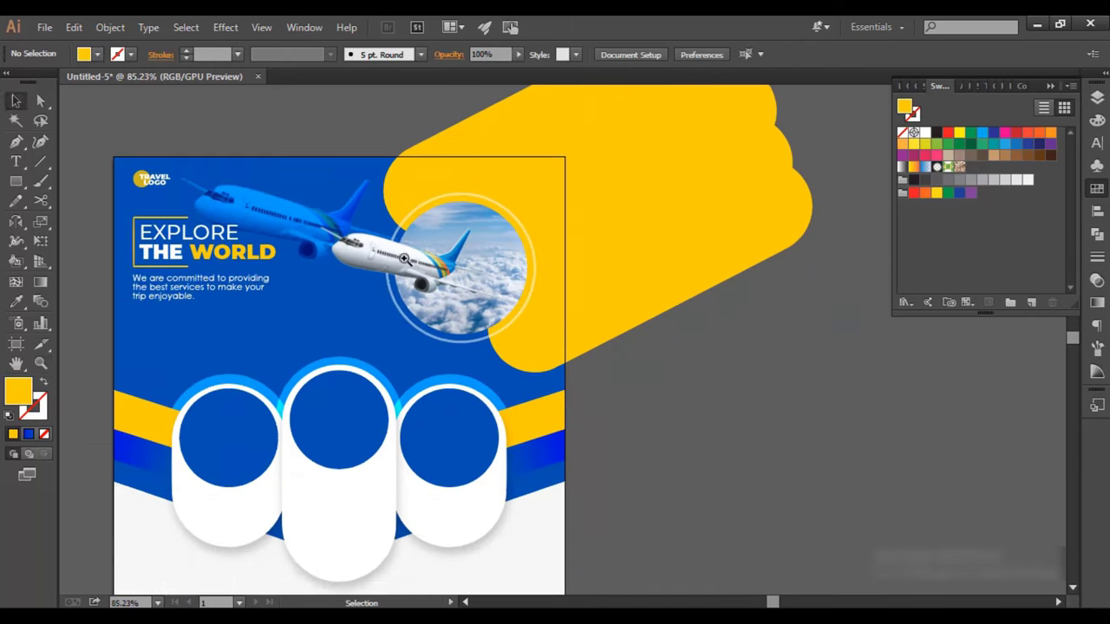
scroll(252, 195, up, 4)
click(372, 228)
text(50)
key(Return)
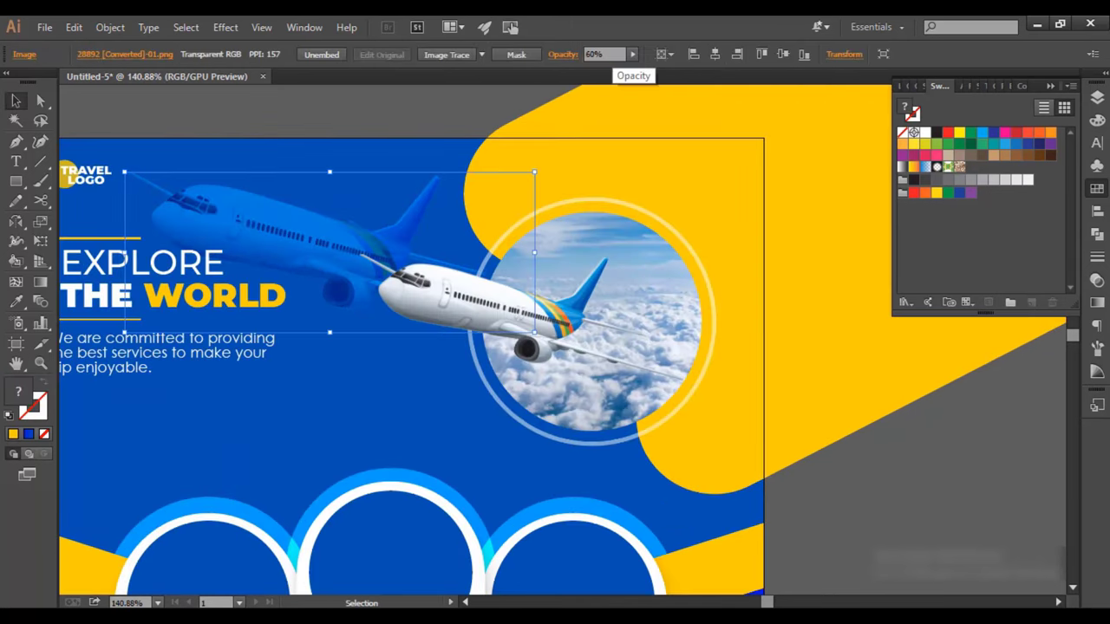
key(ctrl+0)
scroll(483, 329, down, 3)
scroll(513, 347, up, 2)
click(460, 381)
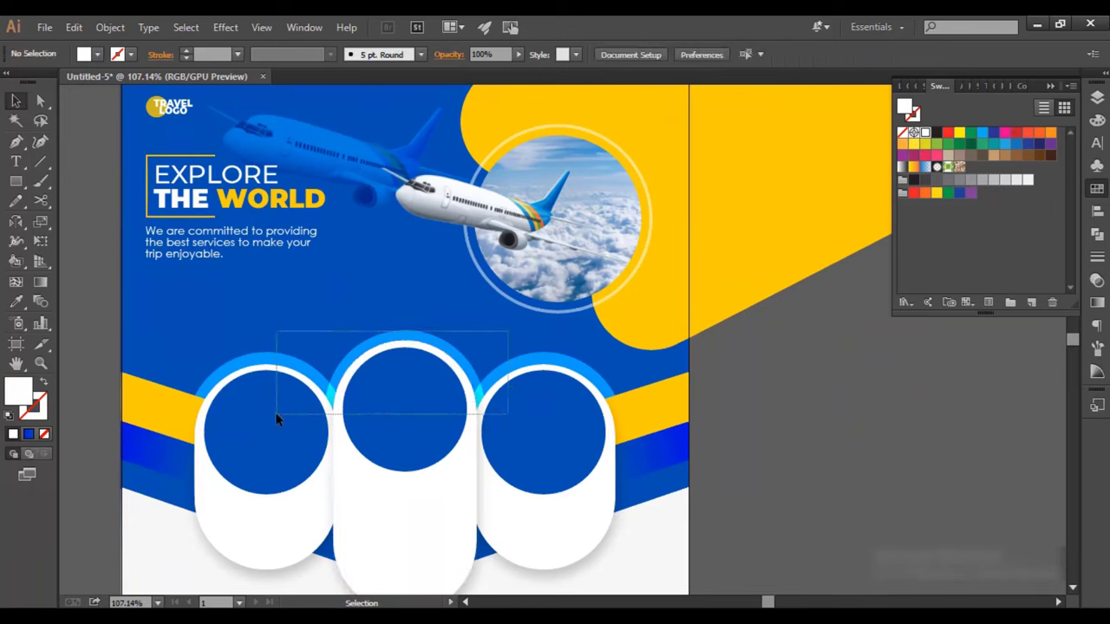
Step: Draw a straight line path below the pill cards with the Pen tool
drag(276, 419, 275, 420)
click(694, 433)
scroll(372, 388, up, 2)
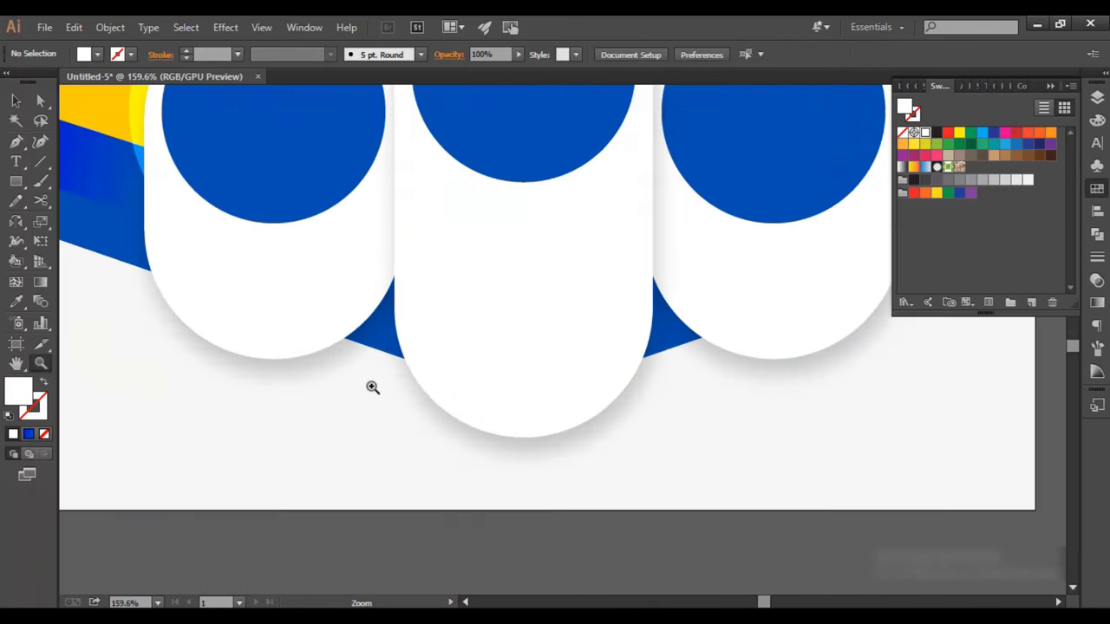
scroll(372, 387, up, 2)
key(p)
scroll(164, 338, up, 1)
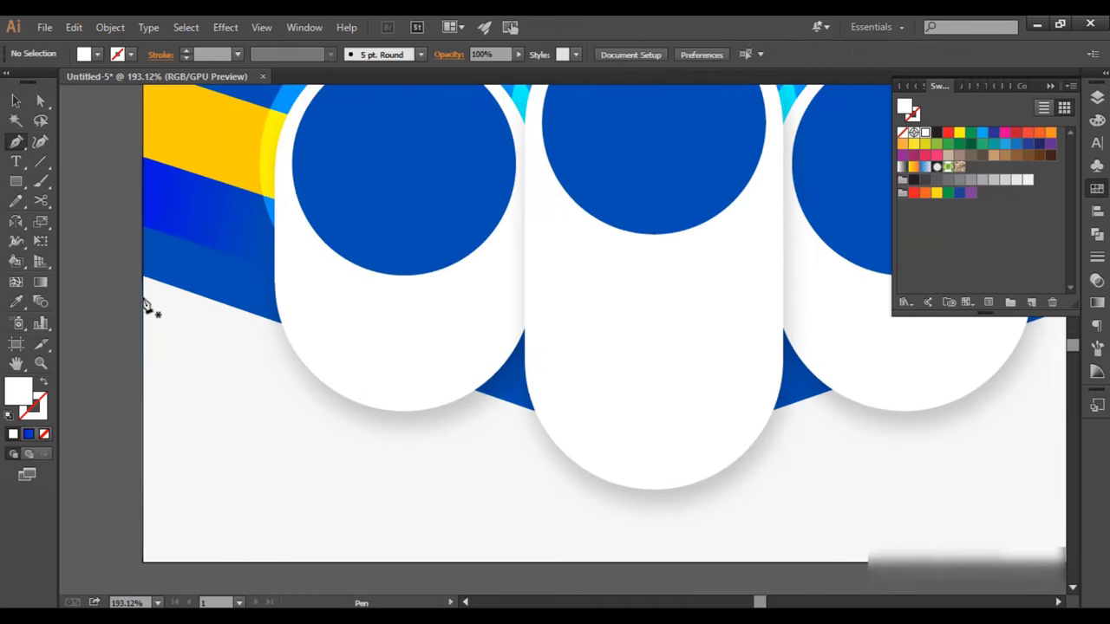
click(529, 432)
key(v)
Step: Duplicate the diagonal blue line just below the original and select the pair
scroll(188, 226, up, 3)
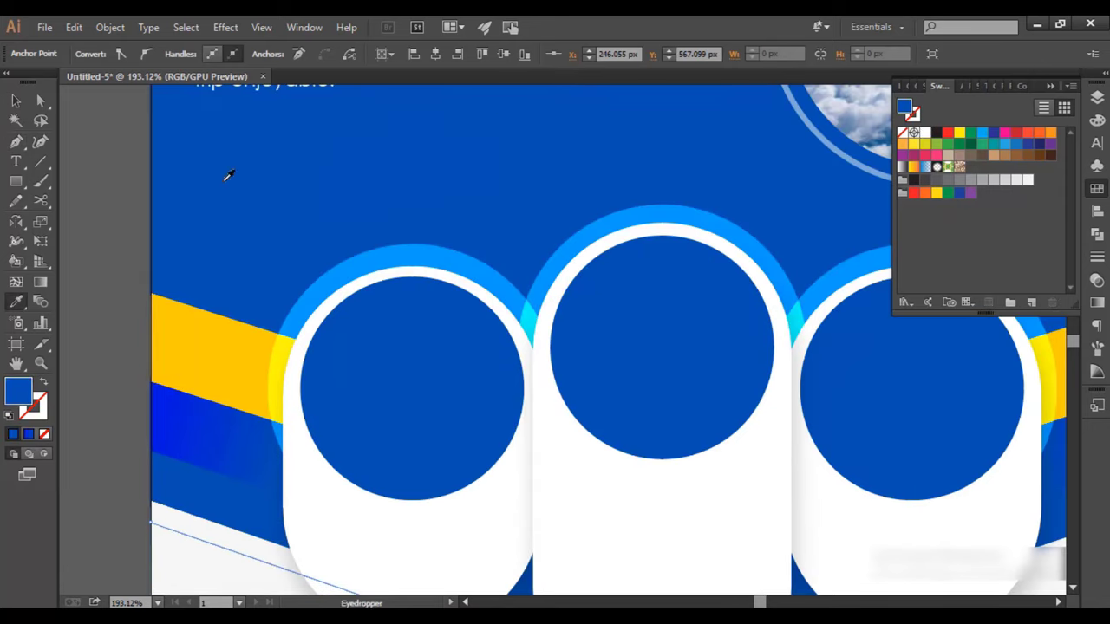
scroll(228, 174, down, 3)
scroll(257, 360, up, 3)
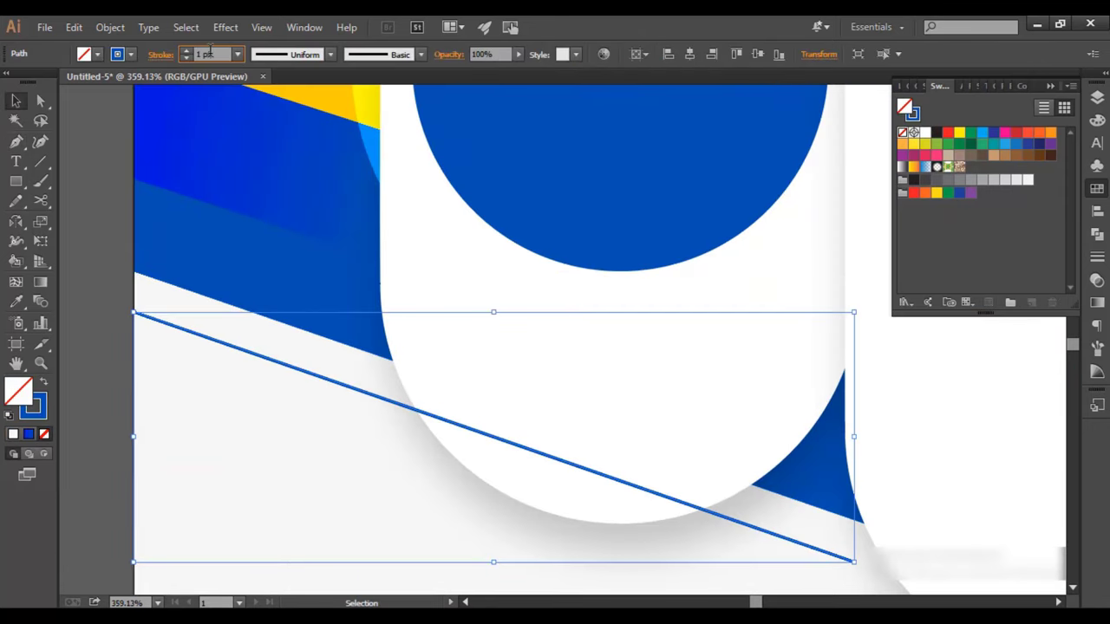
click(116, 247)
scroll(191, 317, down, 1)
drag(189, 322, 191, 356)
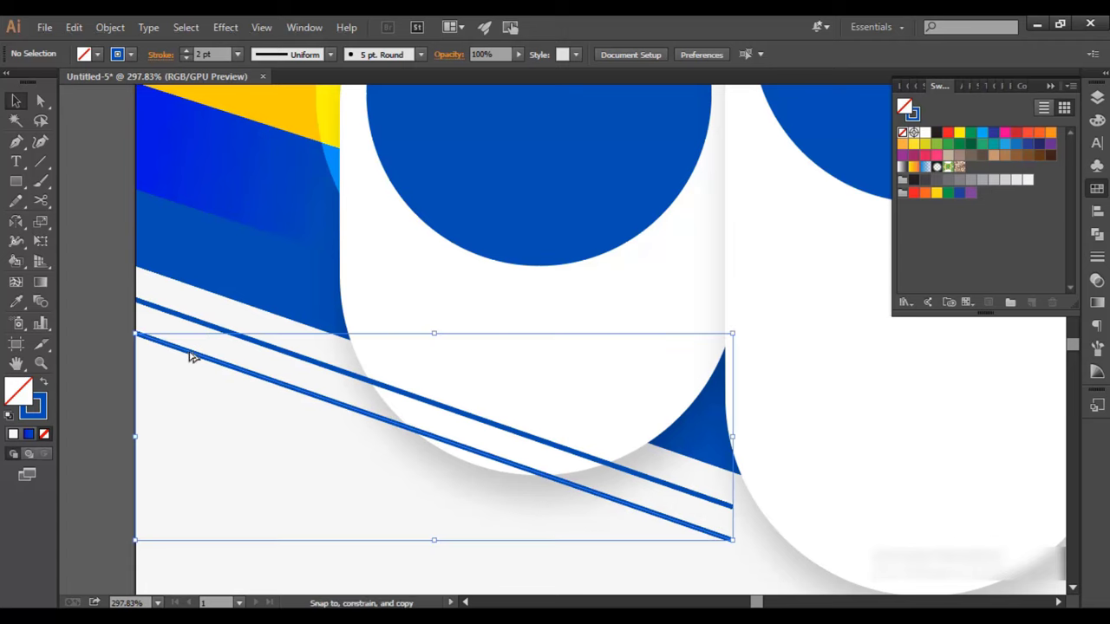
click(199, 329)
click(211, 307)
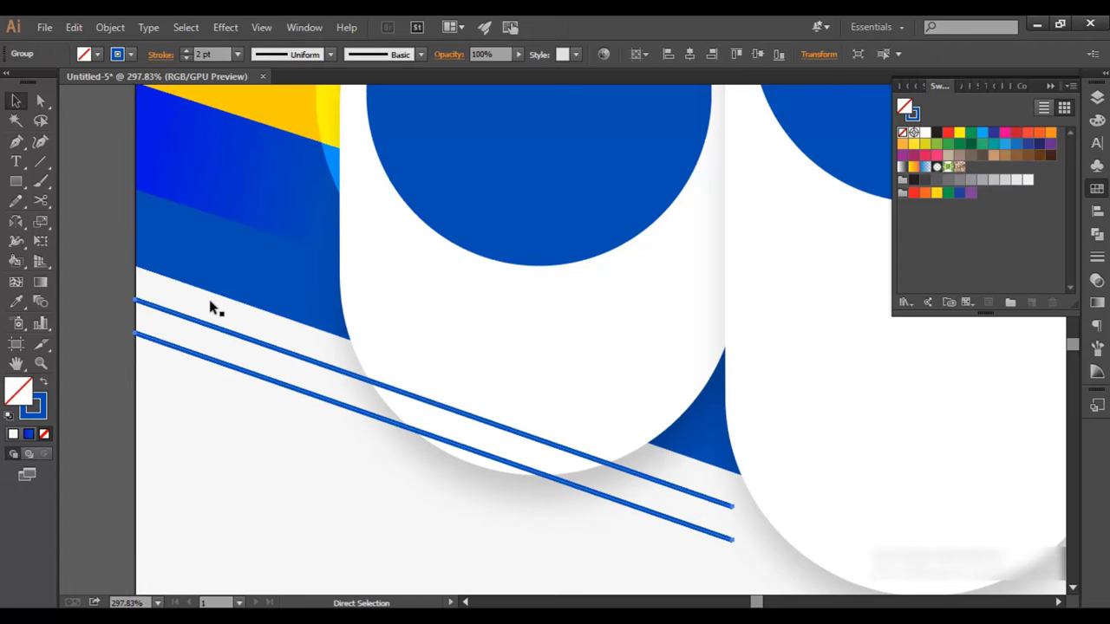
Step: Place a vertically reflected copy of the line pair on the right side
scroll(218, 301, down, 5)
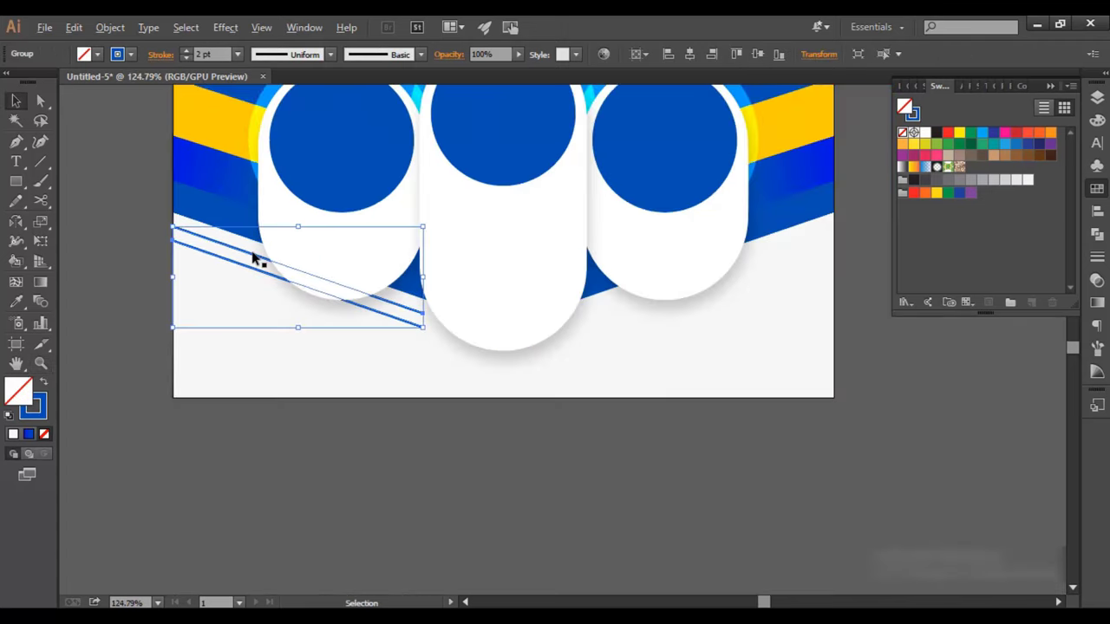
drag(630, 298, 759, 298)
right_click(681, 290)
click(961, 473)
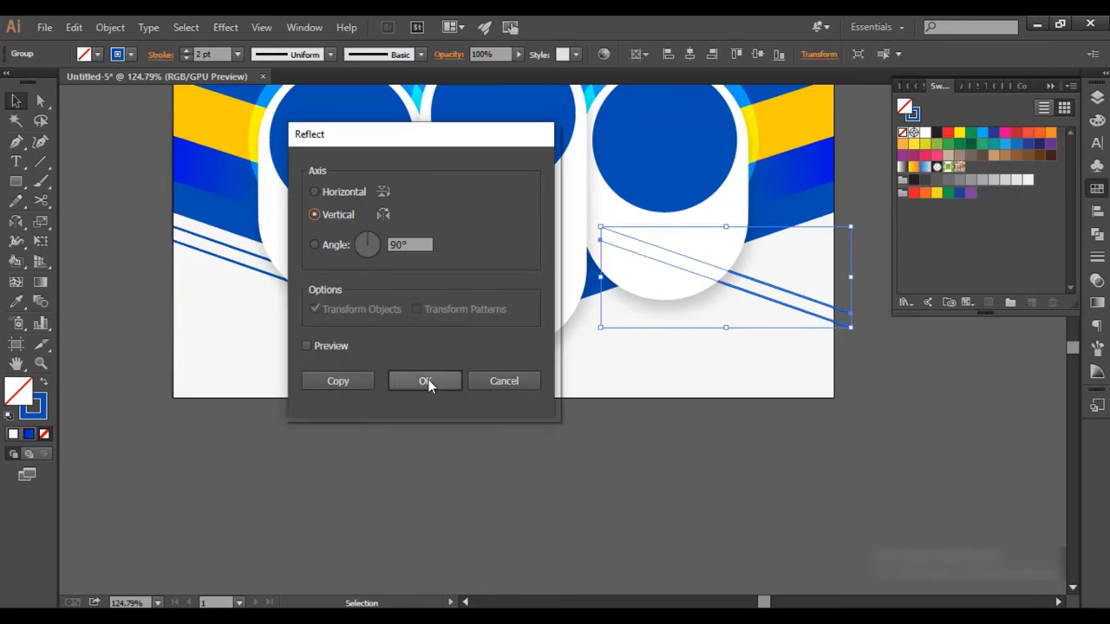
click(426, 381)
shift+click(416, 328)
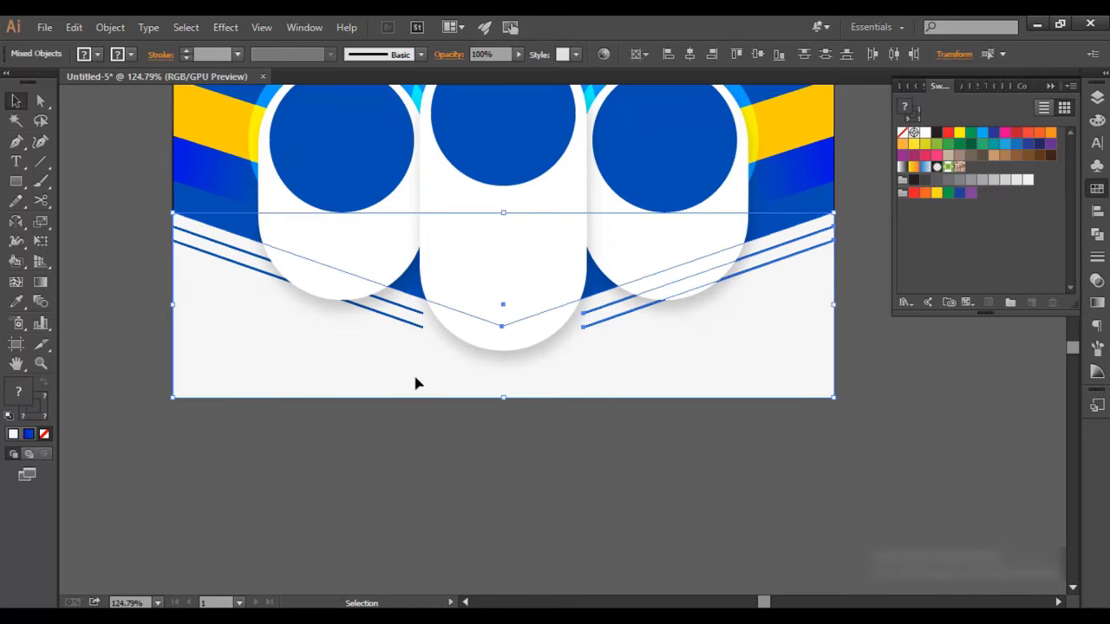
click(414, 381)
scroll(391, 295, up, 2)
scroll(174, 216, down, 2)
click(321, 297)
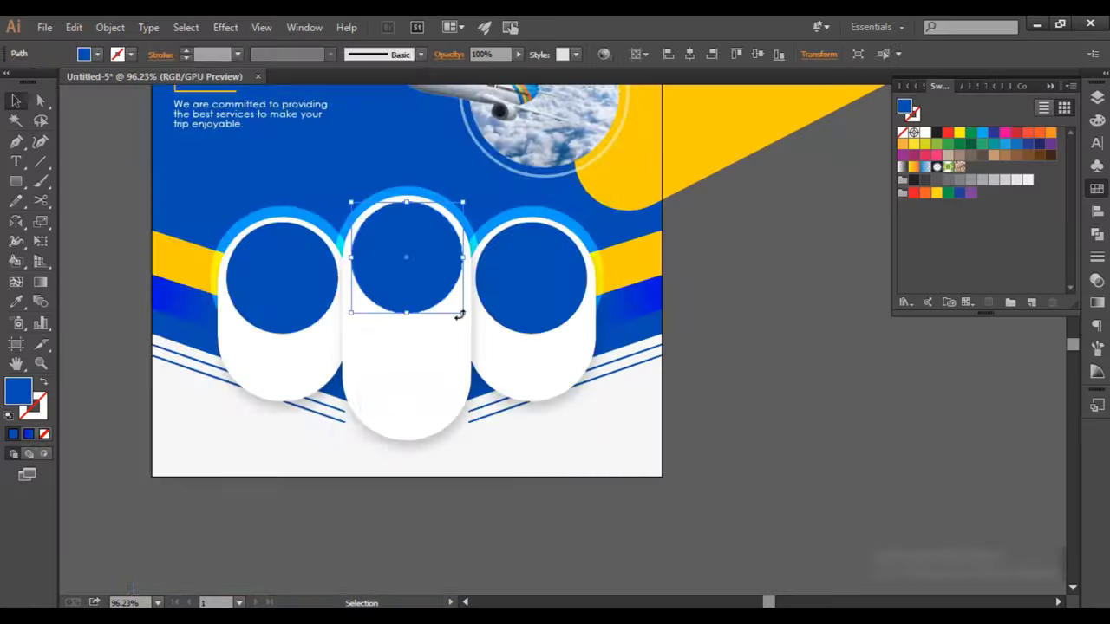
Step: Place and enlarge the Eiffel Tower photo, clip it into the middle circle, and shift it up
drag(535, 217, 637, 424)
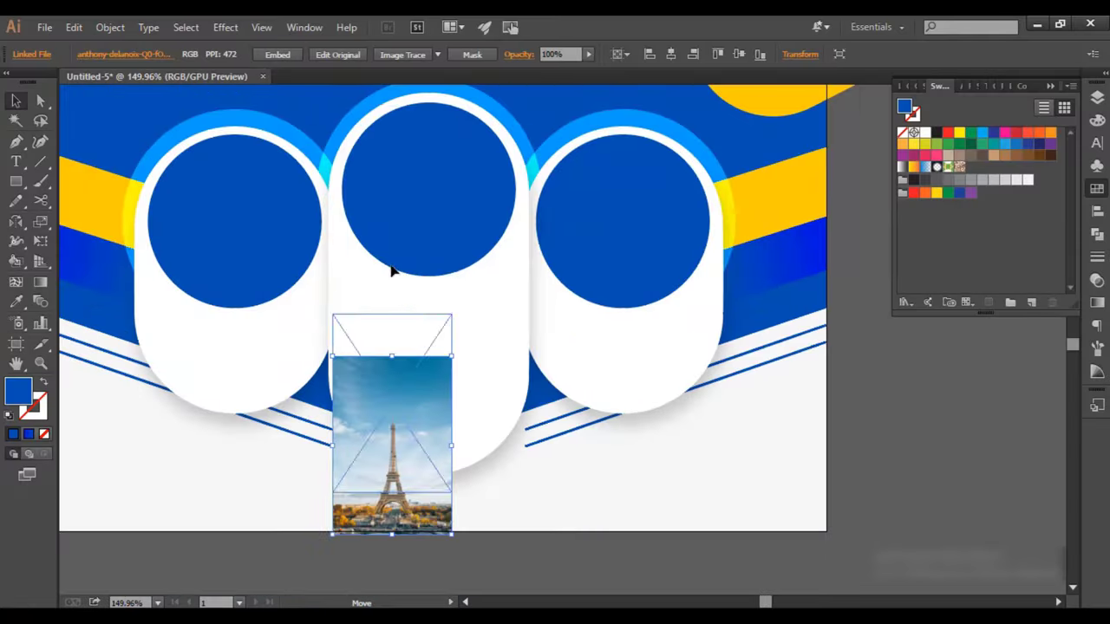
mouse_move(391, 260)
mouse_down()
mouse_move(409, 359)
mouse_move(465, 321)
mouse_up()
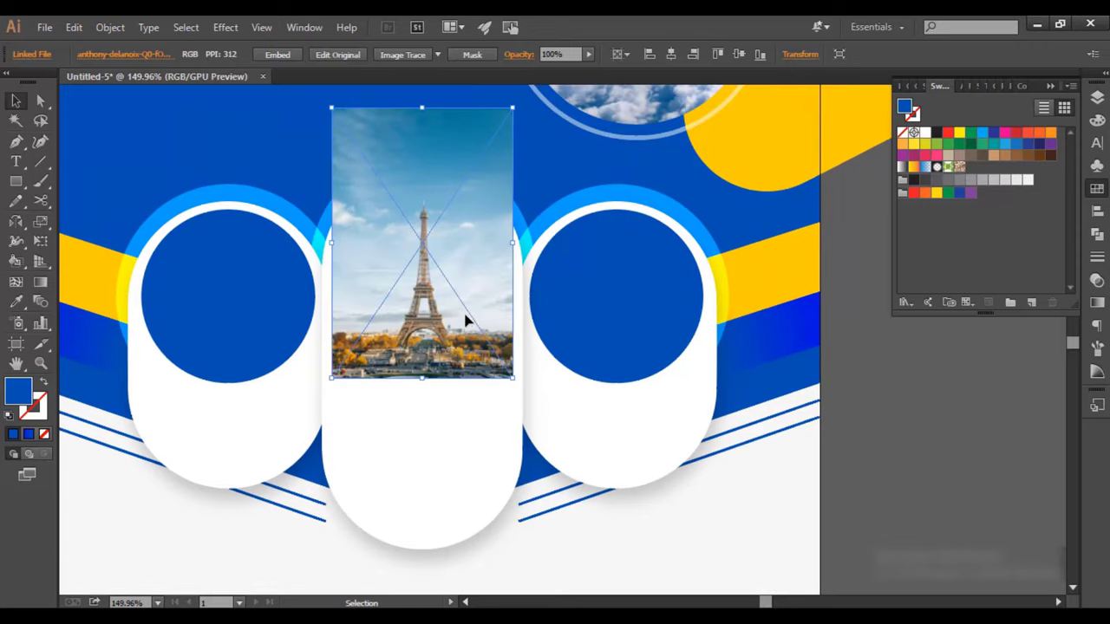
key(ctrl+bracketleft)
shift+click(469, 314)
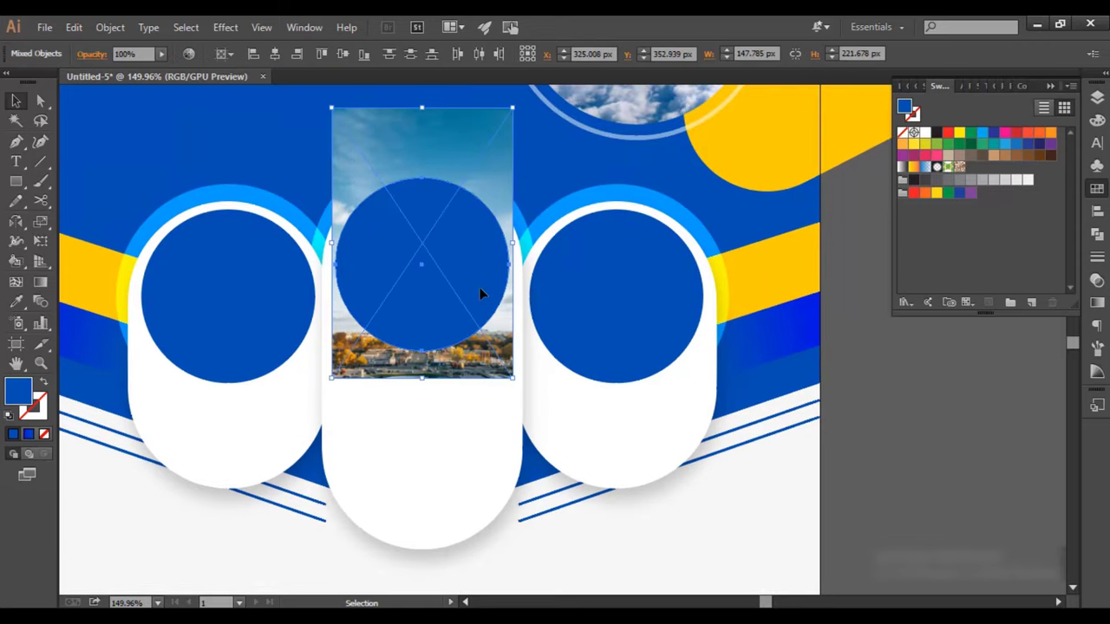
key(ctrl+7)
key(a)
drag(441, 294, 440, 273)
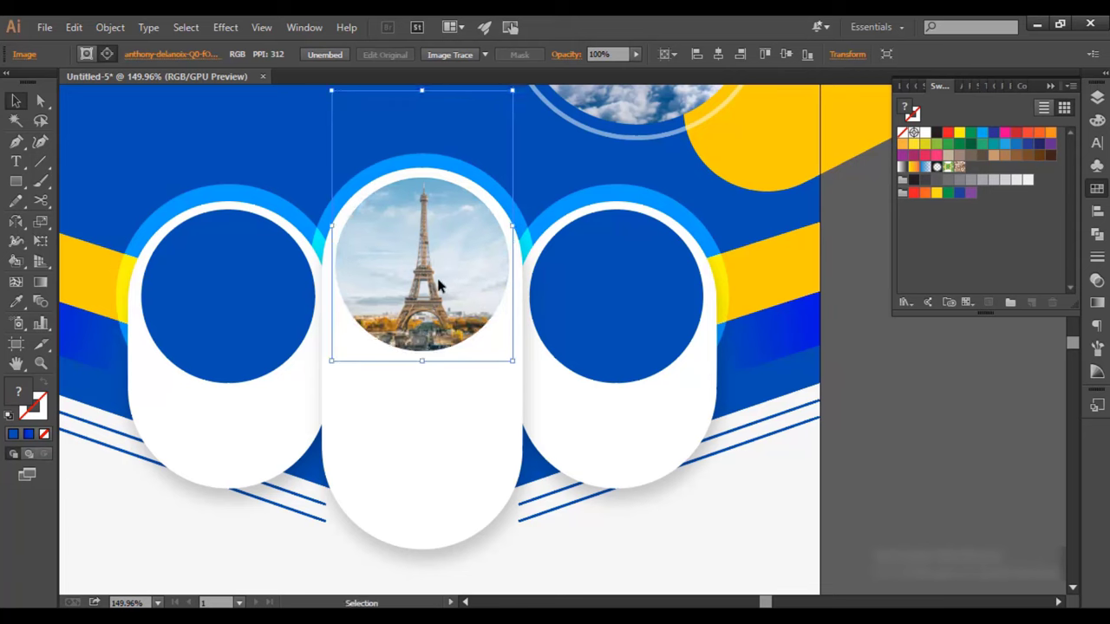
scroll(803, 377, down, 2)
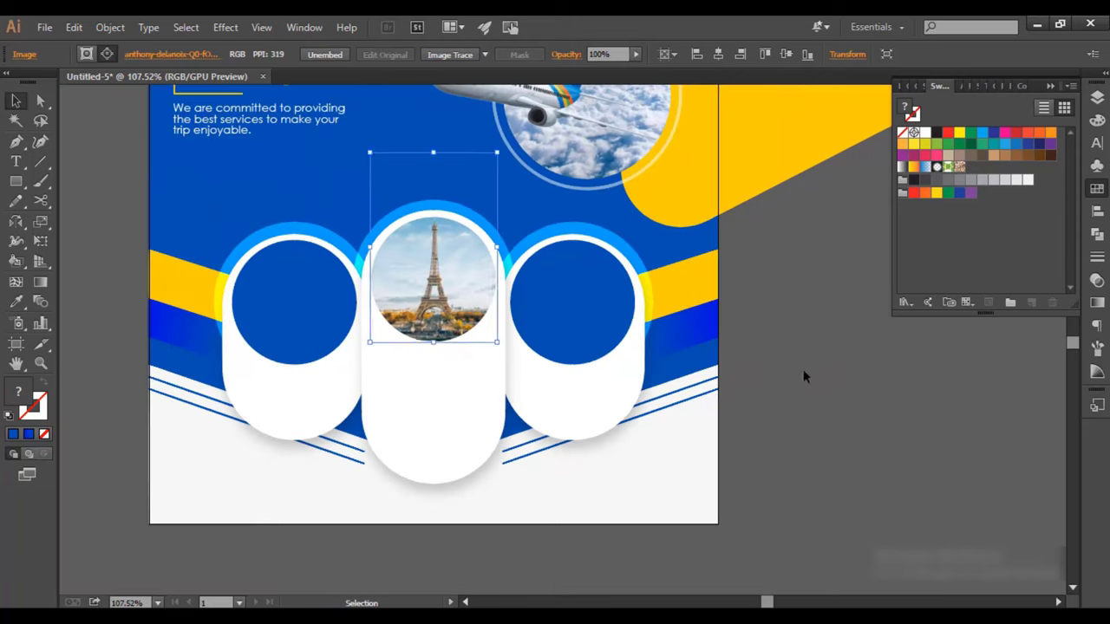
scroll(441, 223, up, 3)
Step: Set the middle card's Diamond heading to Bebas Neue Bold 24 pt
click(942, 446)
scroll(513, 379, up, 1)
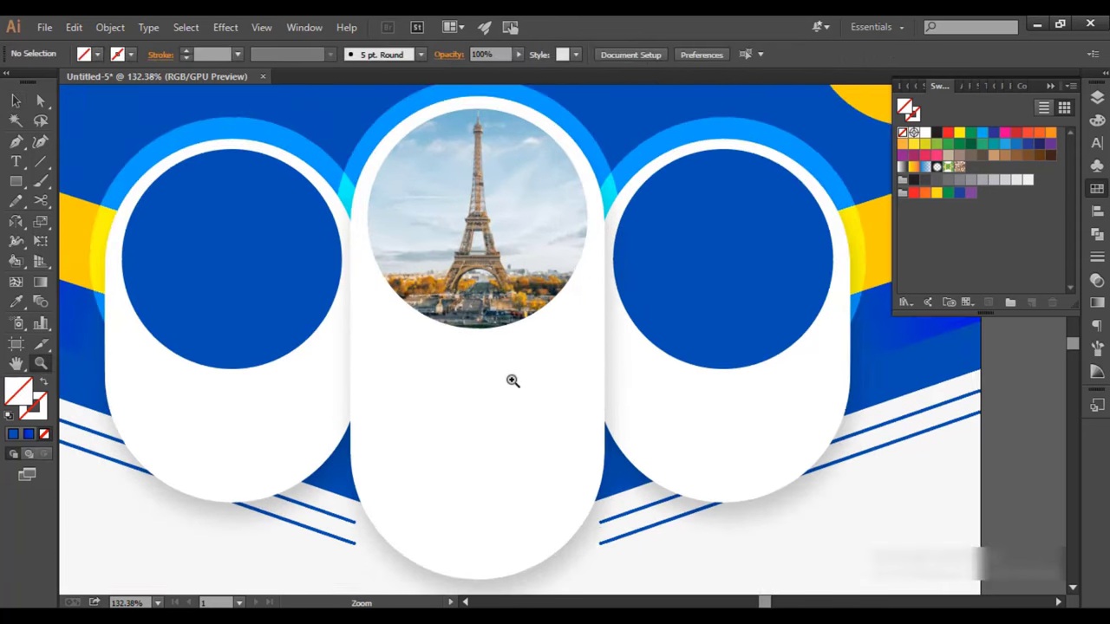
key(t)
key(ctrl+t)
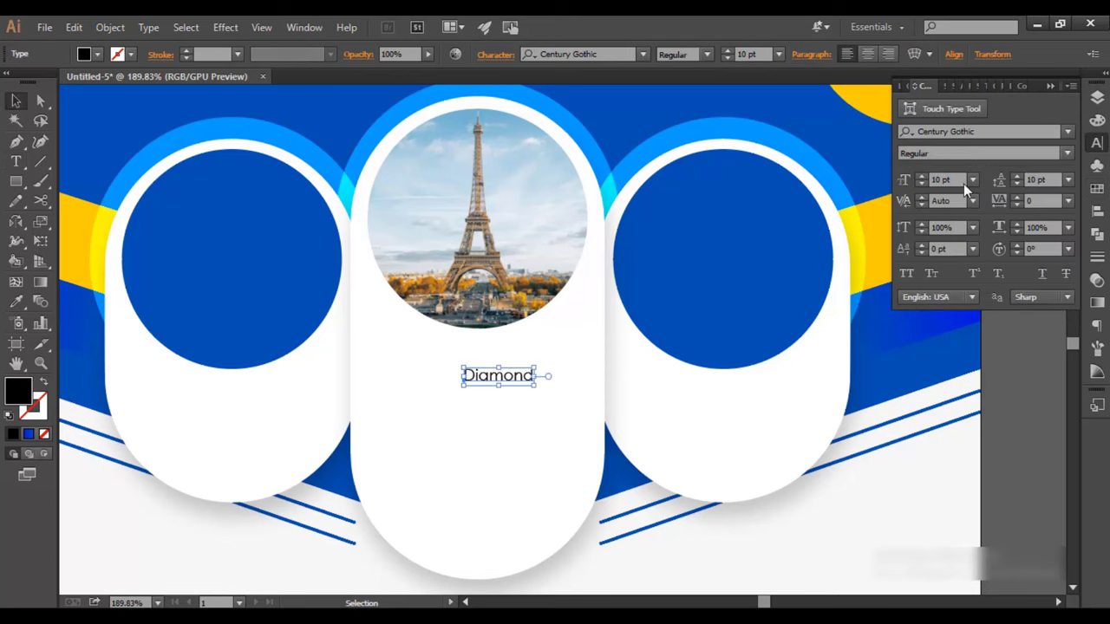
text(Bebas)
key(Down)
key(Down)
key(Down)
key(Down)
key(Return)
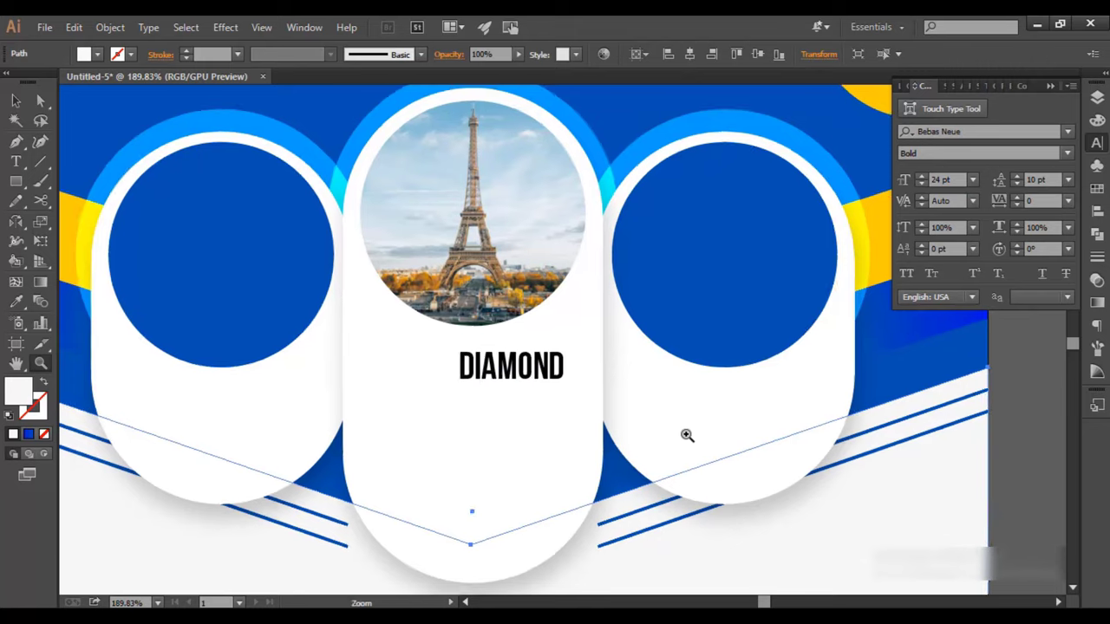
Step: Color the DIAMOND heading with the sampled blue and adjust its alignment
scroll(689, 436, up, 1)
key(i)
click(919, 55)
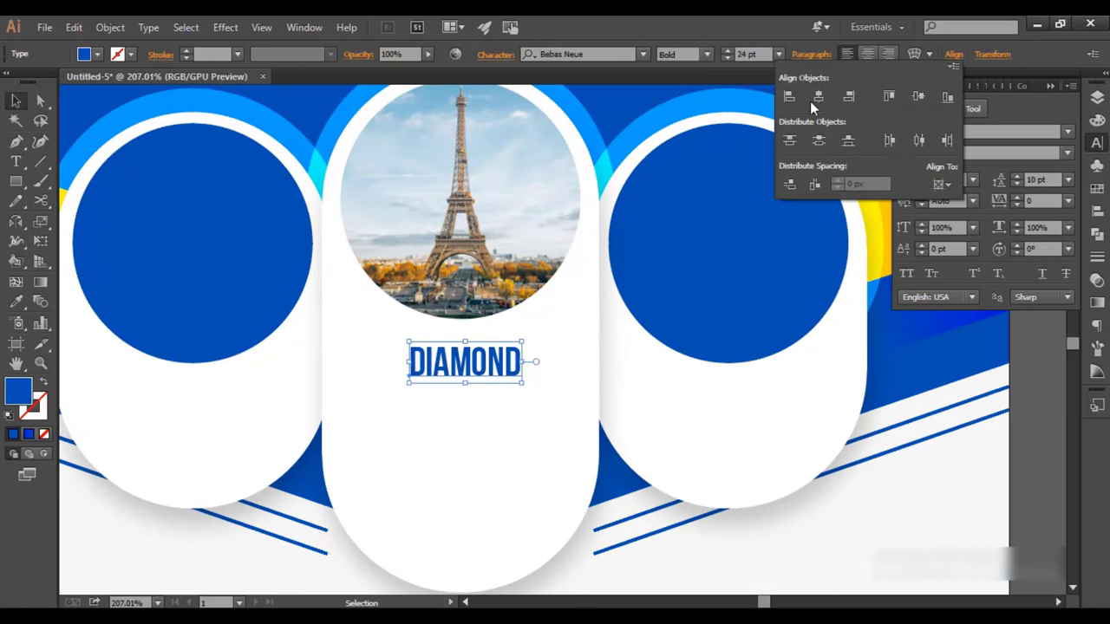
scroll(919, 376, right, 3)
click(920, 376)
ctrl+click(413, 381)
click(420, 377)
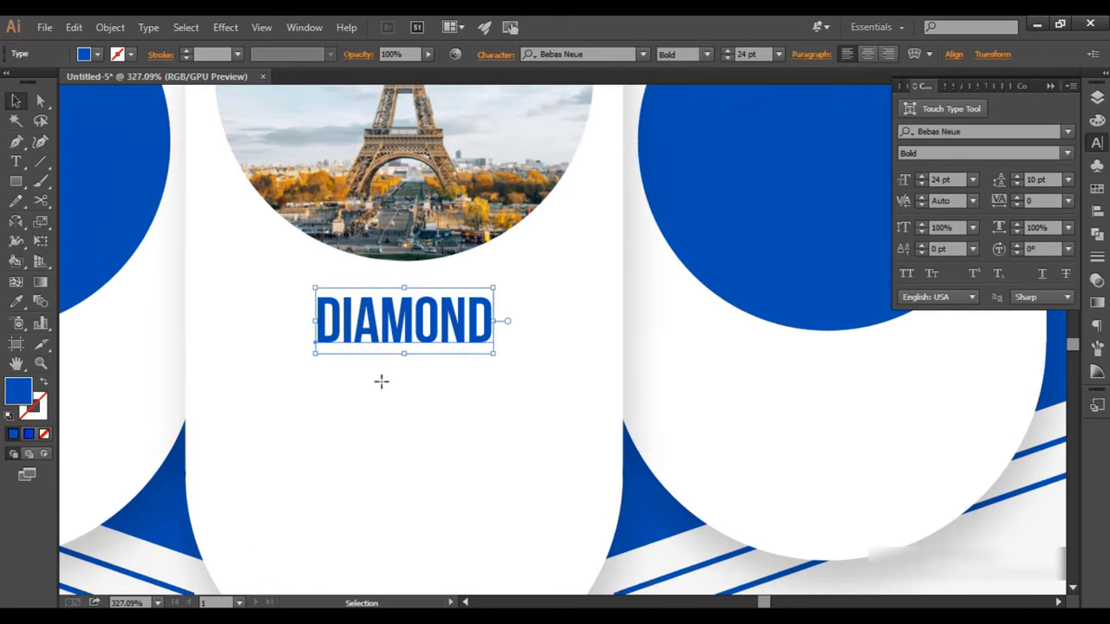
Step: Move the thin blue bar up under DIAMOND and bring the Notepad list forward
key(v)
scroll(449, 370, up, 4)
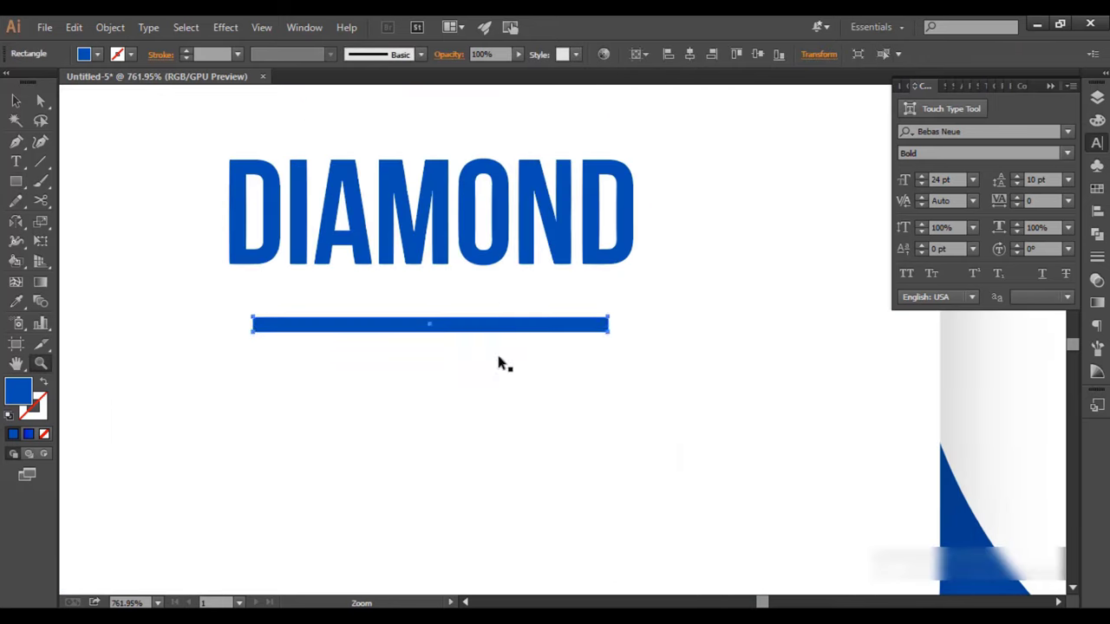
drag(472, 328, 429, 297)
scroll(429, 297, down, 3)
scroll(664, 330, down, 2)
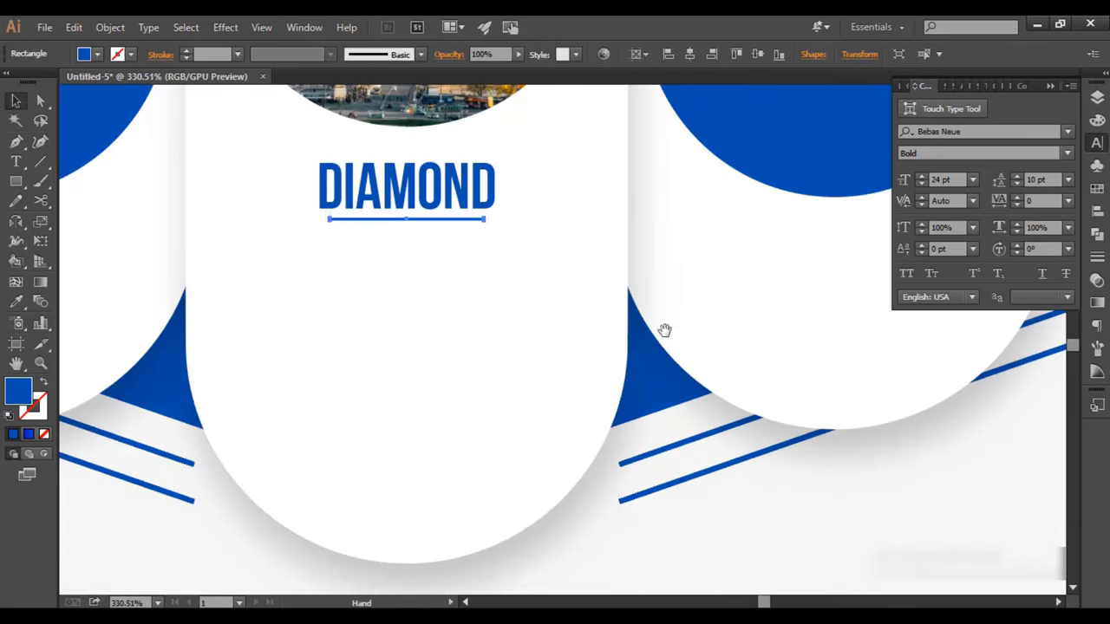
key(alt+Tab)
scroll(780, 390, down, 1)
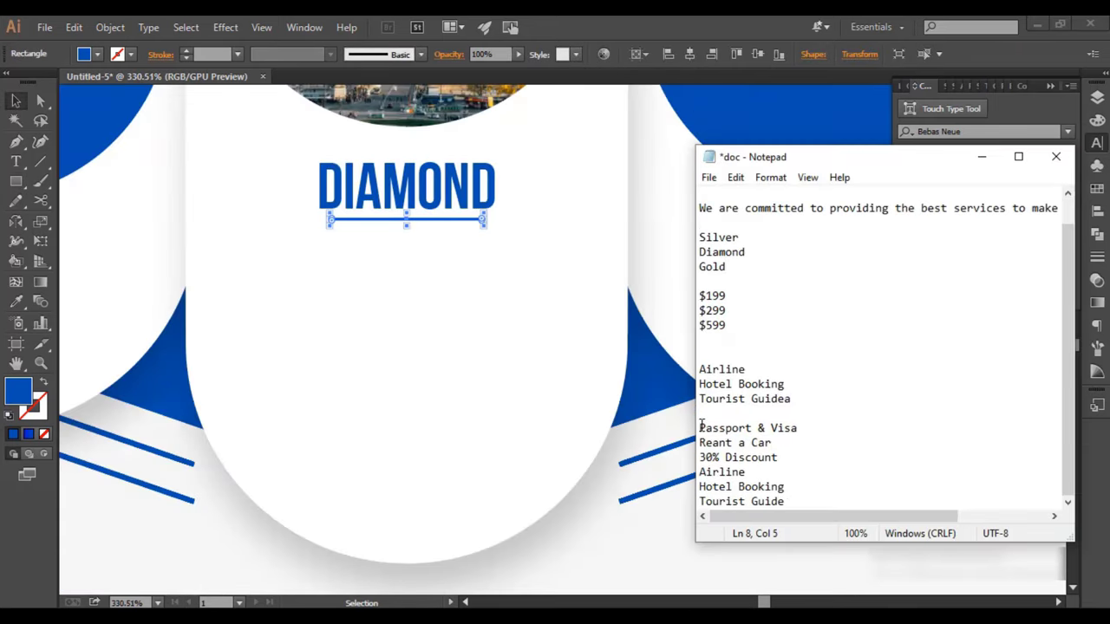
Step: Paste the services list into a new text frame under DIAMOND at 12 pt
key(alt+Tab)
key(t)
drag(248, 249, 542, 416)
key(ctrl+v)
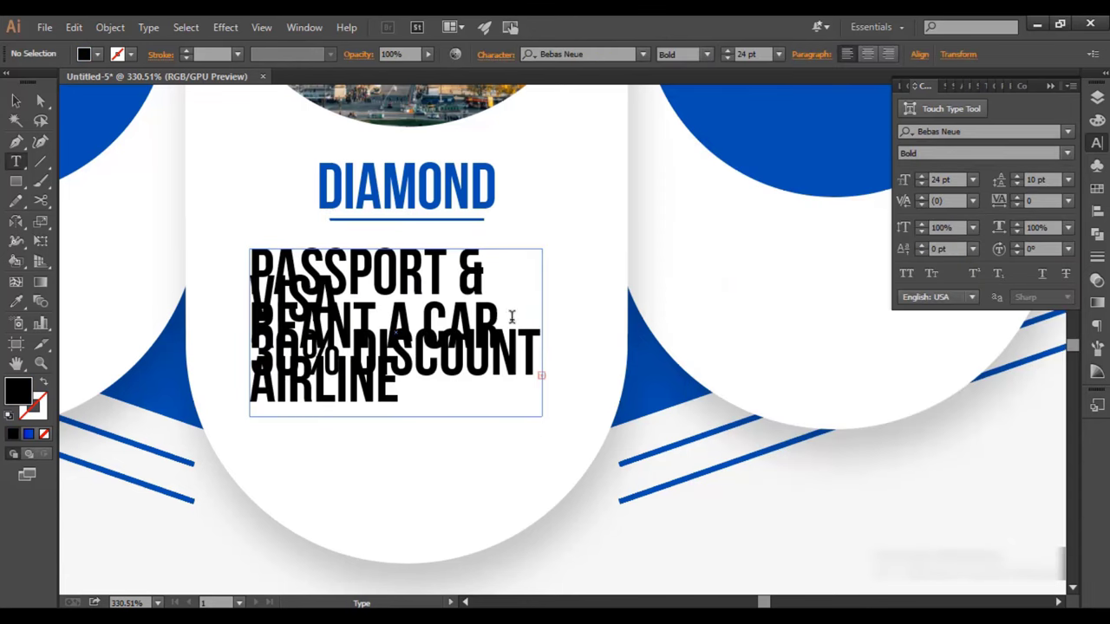
key(ctrl+a)
text(12)
key(Return)
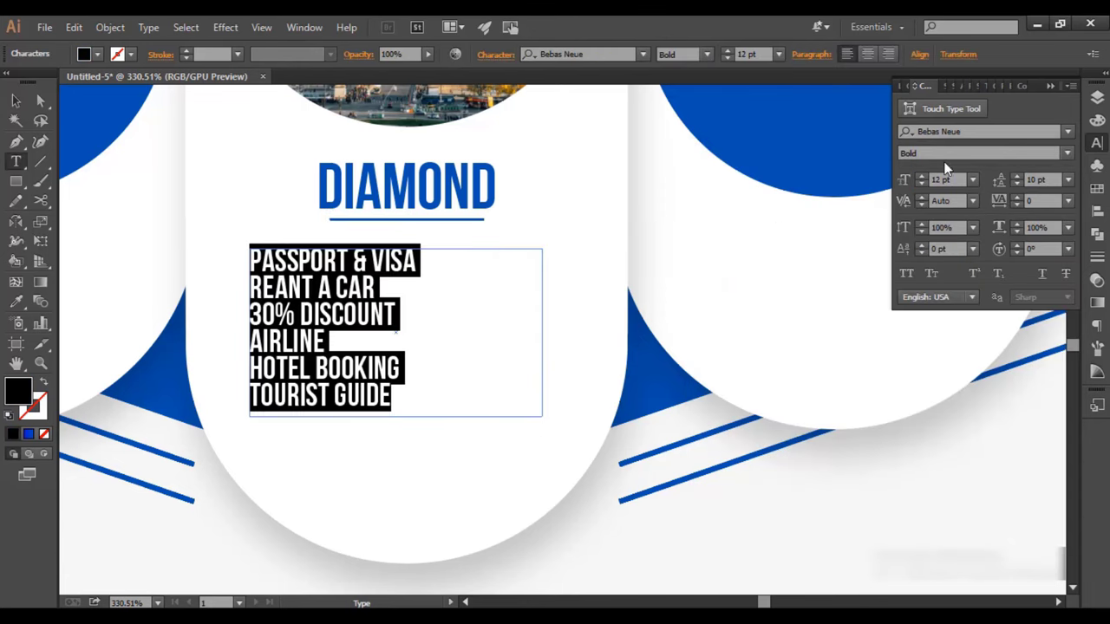
Step: Apply Century Gothic, shrink the text, and narrow and move the frame under DIAMOND
click(953, 131)
text(Cen)
key(Return)
key(Down)
key(Down)
key(Down)
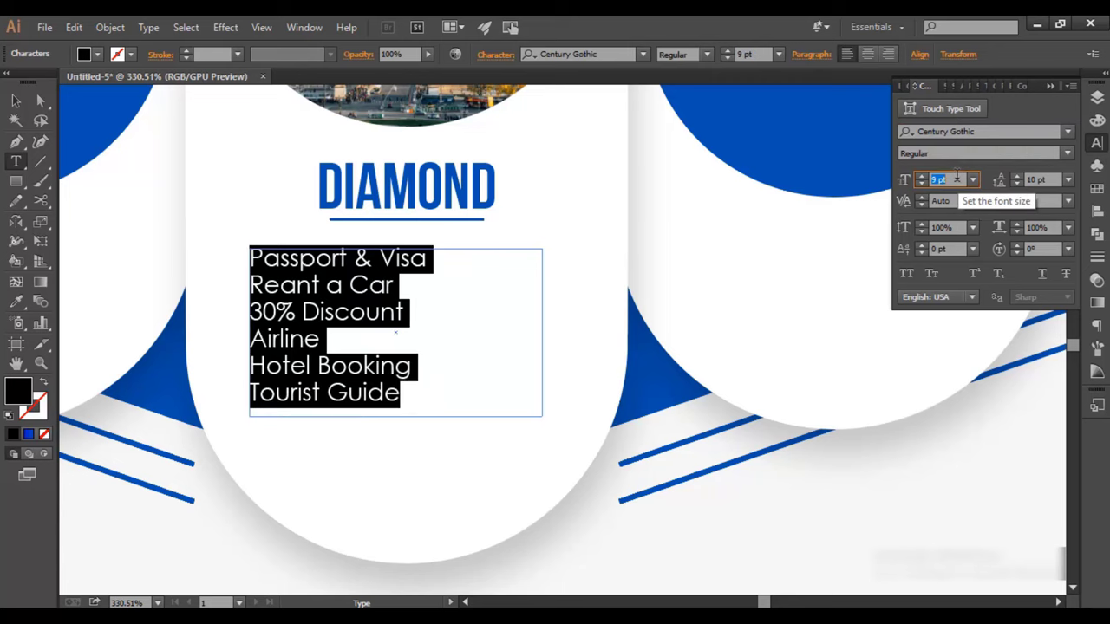
key(Down)
key(Escape)
scroll(341, 358, down, 2)
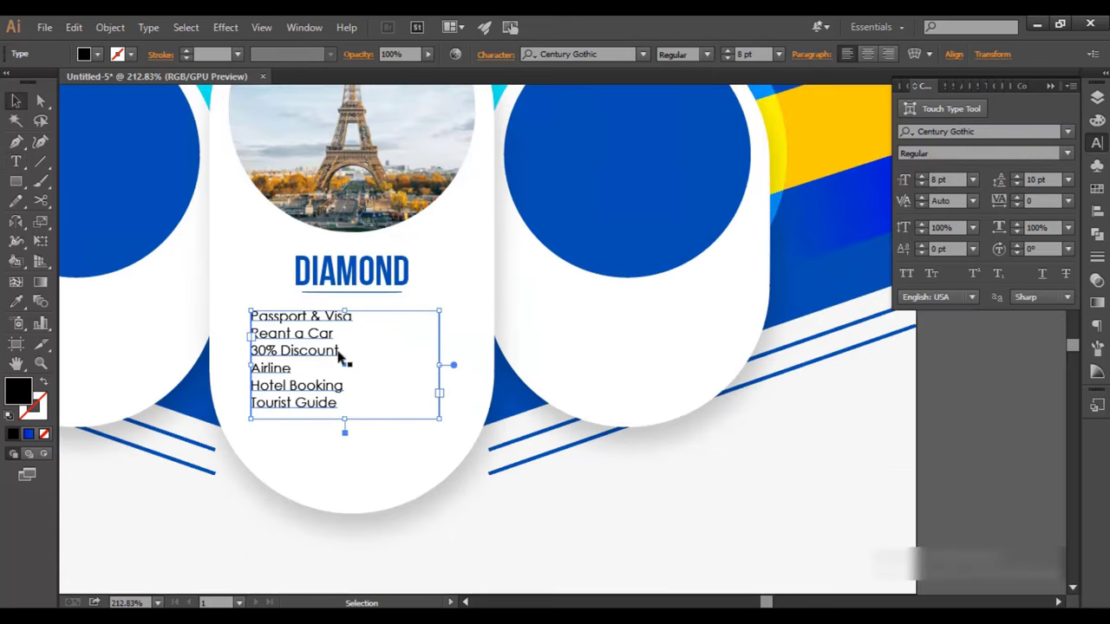
drag(439, 365, 358, 367)
drag(275, 317, 322, 318)
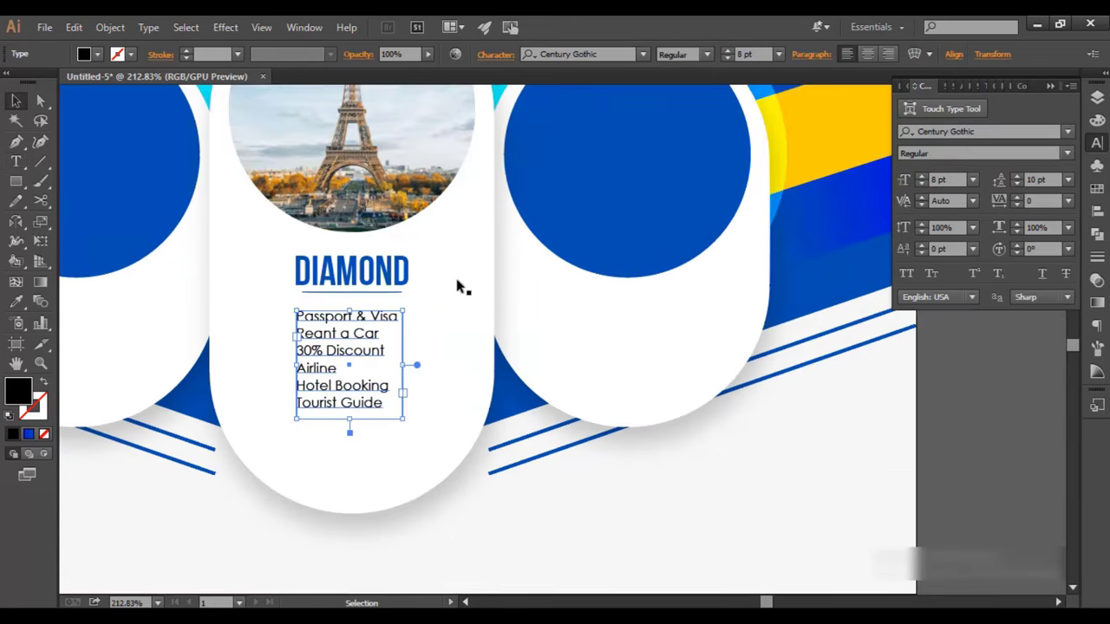
Step: Set the list to 10 pt, enlarge the frame to reflow lines, and use auto leading
click(954, 54)
scroll(446, 421, up, 3)
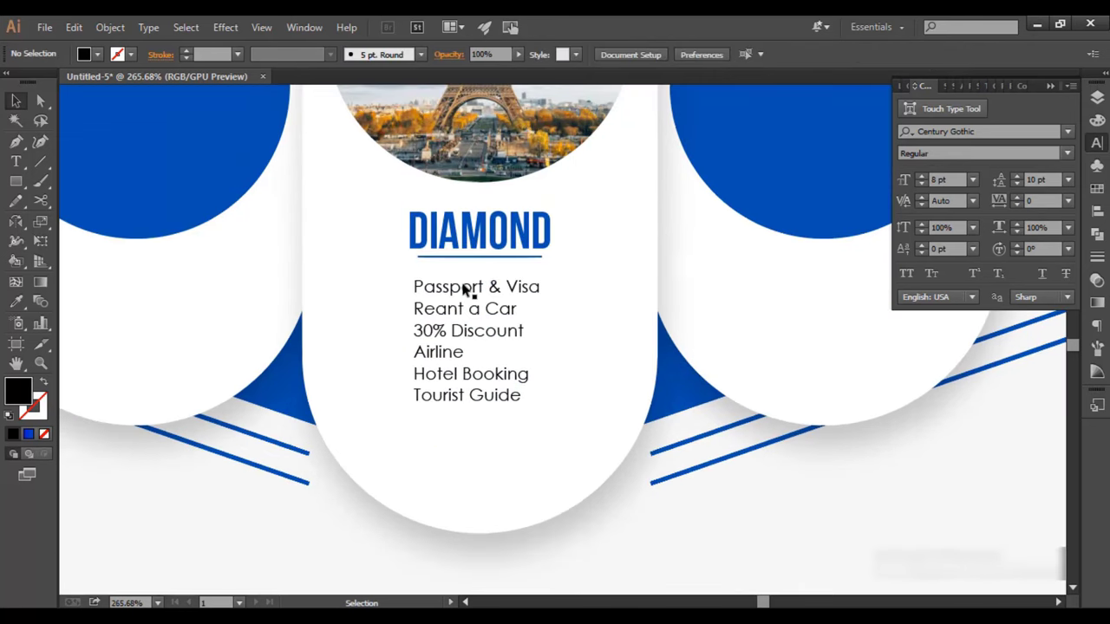
drag(436, 368, 479, 309)
scroll(521, 372, down, 3)
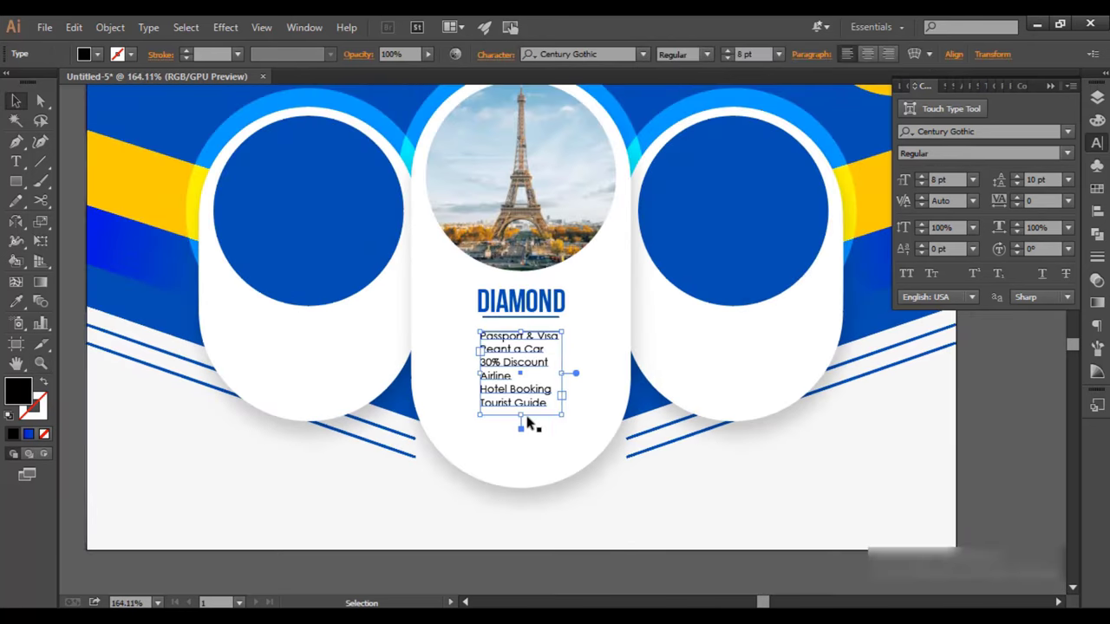
click(936, 179)
text(10)
key(Return)
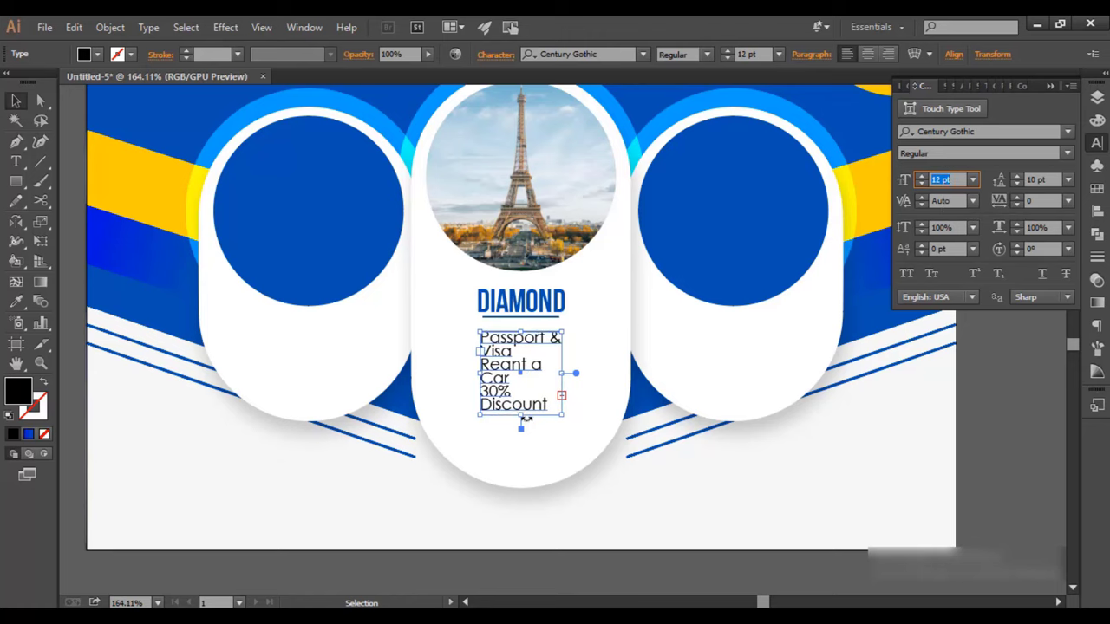
drag(517, 468, 533, 473)
drag(562, 395, 599, 409)
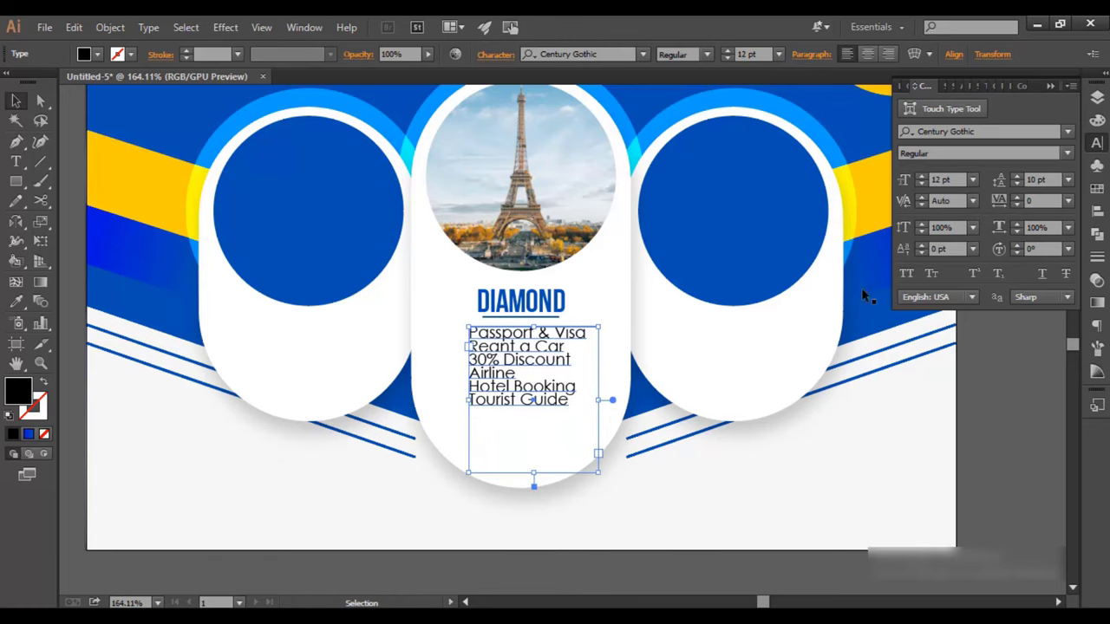
click(1067, 179)
click(1034, 219)
click(833, 577)
Step: Draw a checkmark beside Passport & Visa and give it the blue line style
scroll(381, 340, up, 5)
key(p)
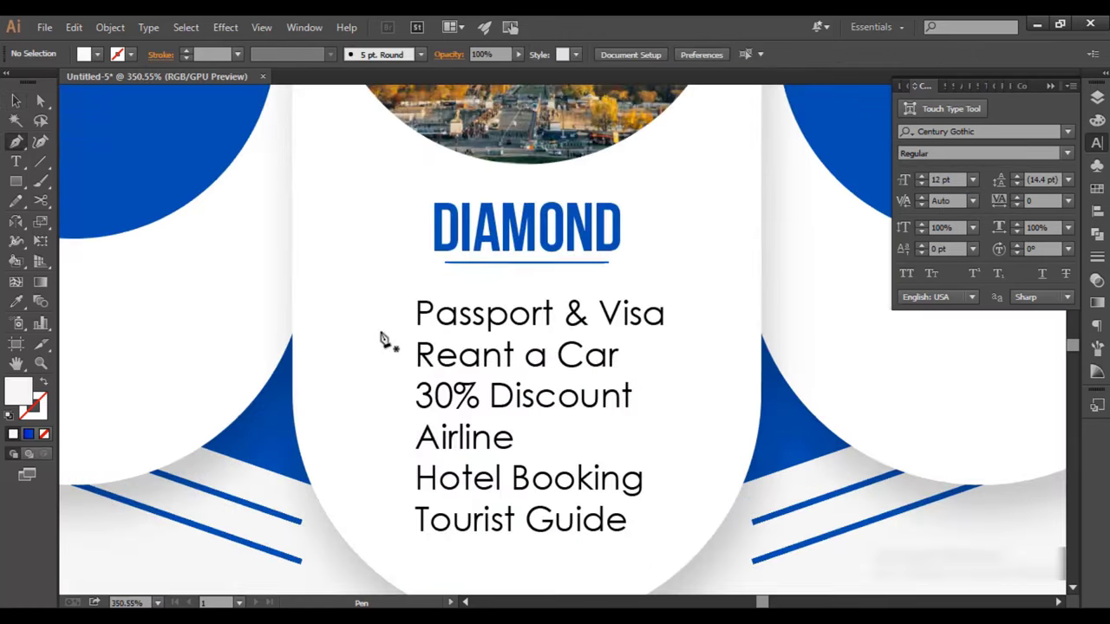
click(369, 319)
click(397, 295)
key(i)
click(450, 261)
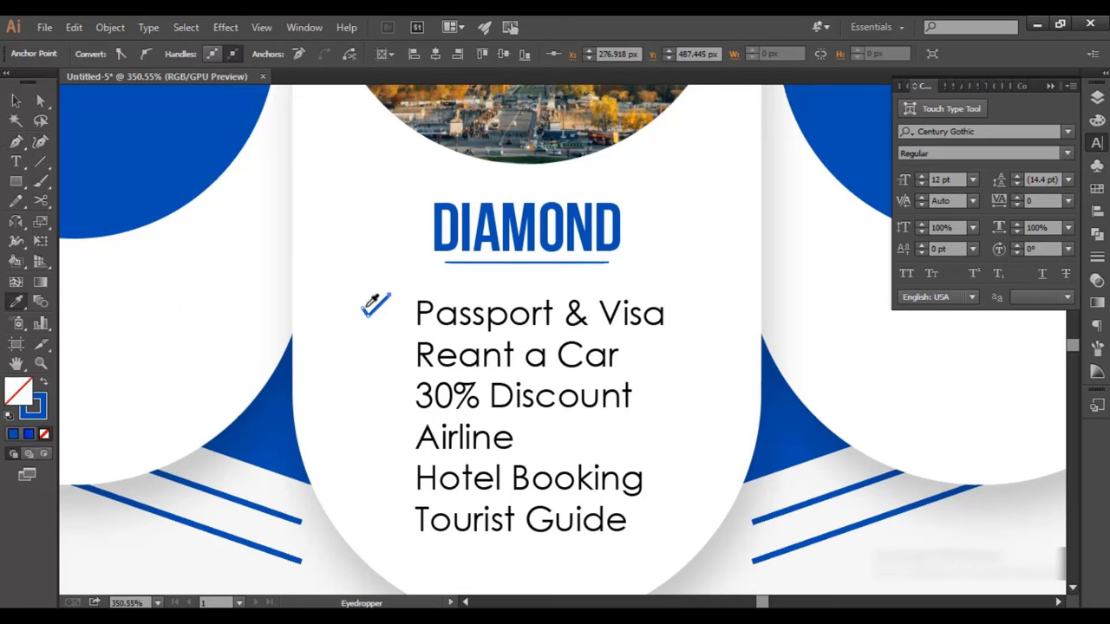
scroll(350, 298, up, 5)
key(a)
drag(396, 339, 392, 340)
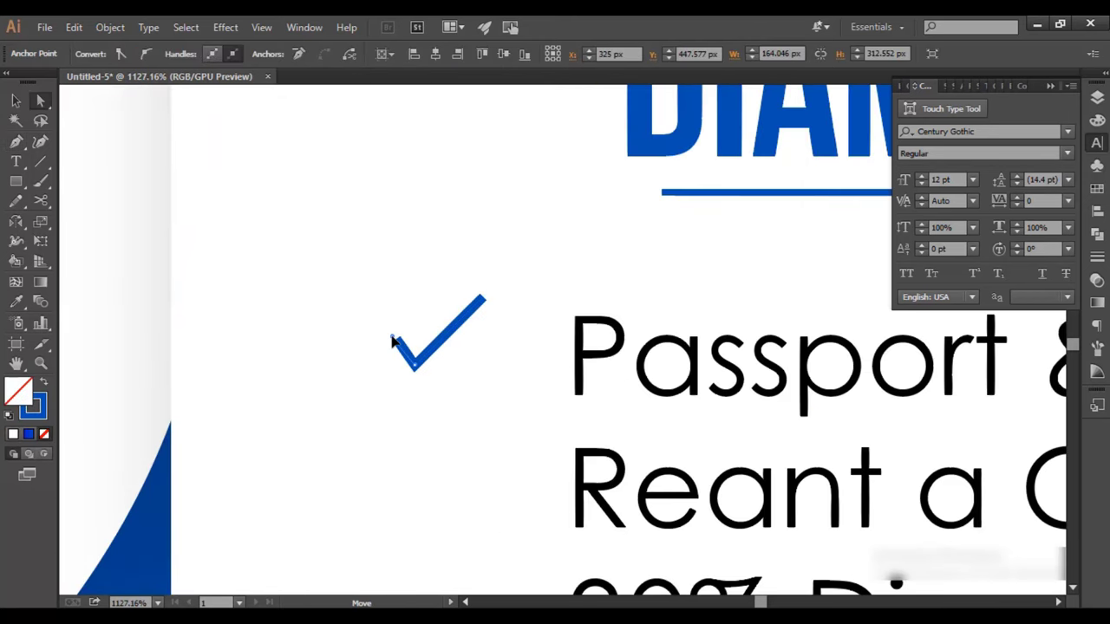
Step: Give the checkmark round caps, outline its stroke, and position it beside Passport & Visa
click(478, 308)
click(160, 54)
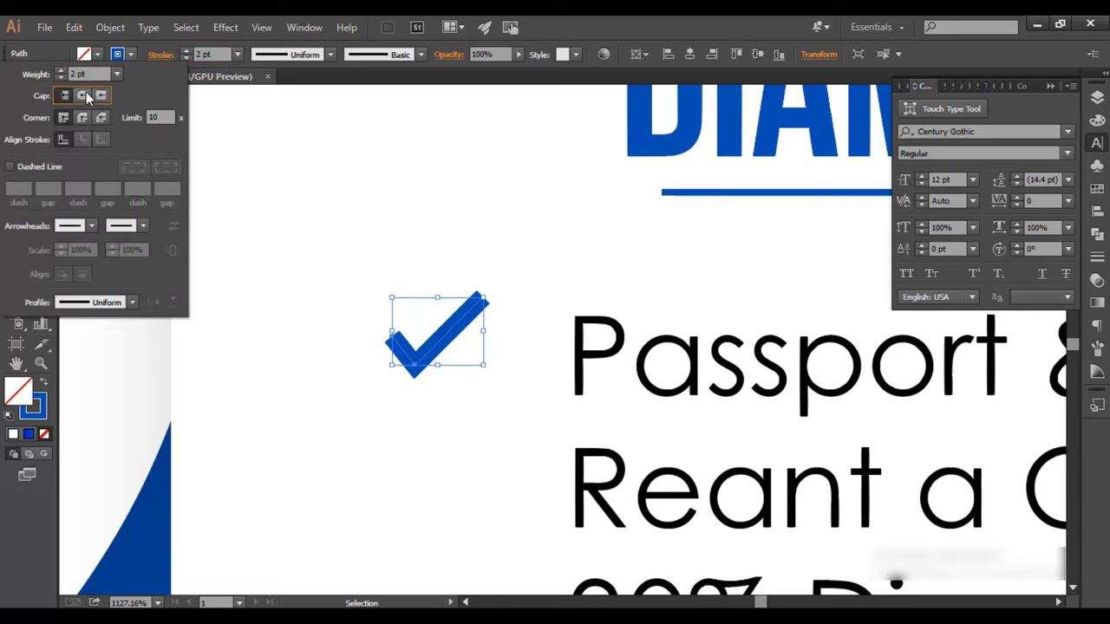
click(110, 27)
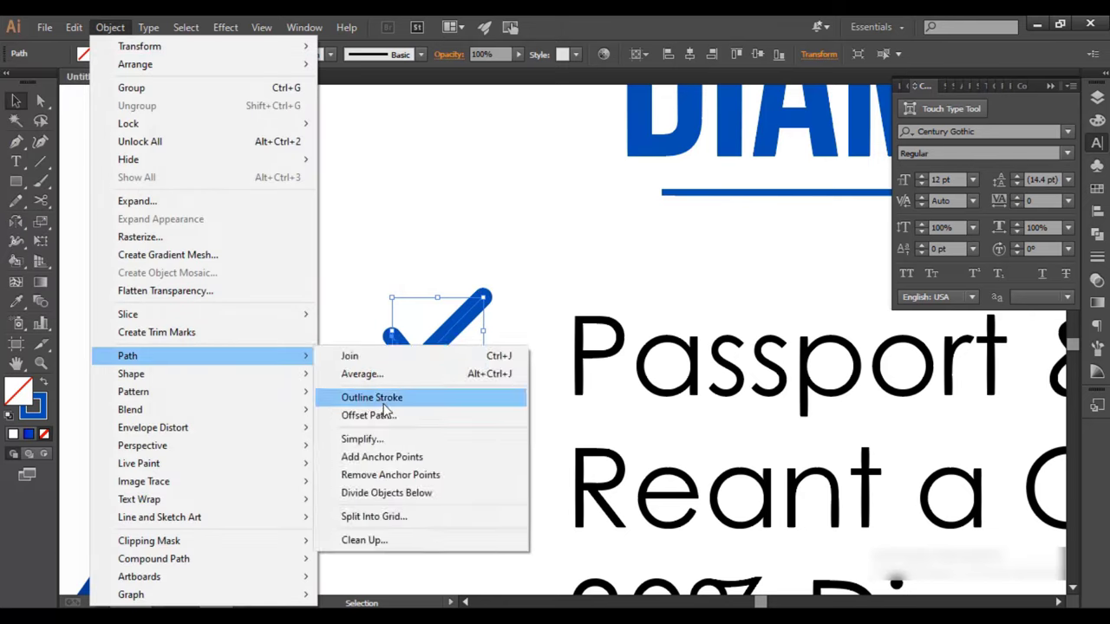
click(581, 397)
drag(511, 322, 492, 340)
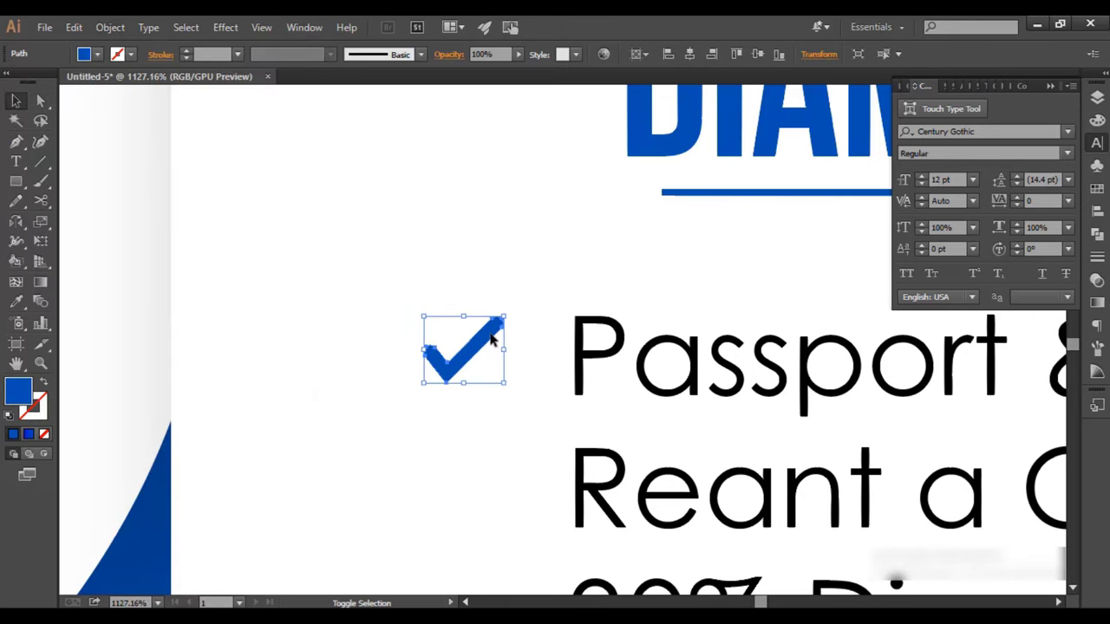
scroll(426, 330, down, 3)
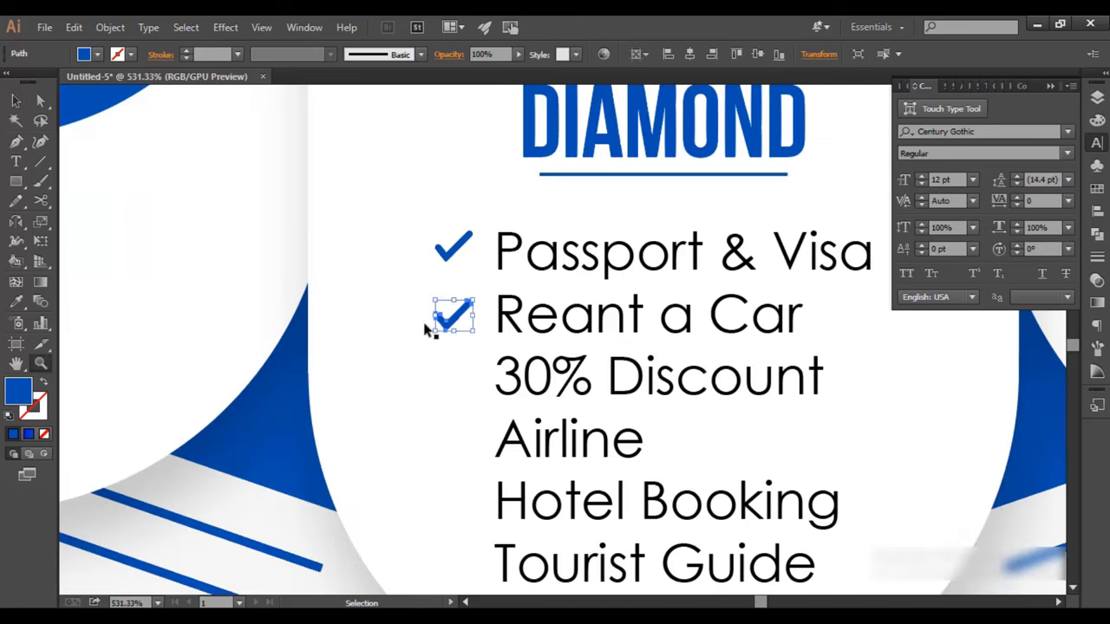
scroll(445, 345, down, 3)
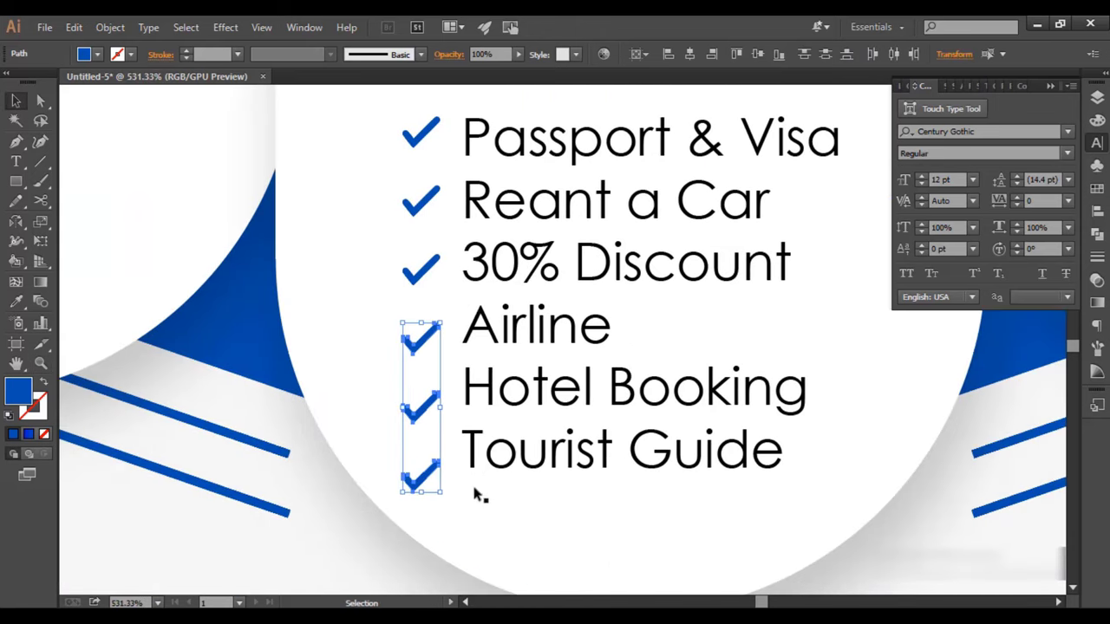
click(475, 492)
shift+click(431, 410)
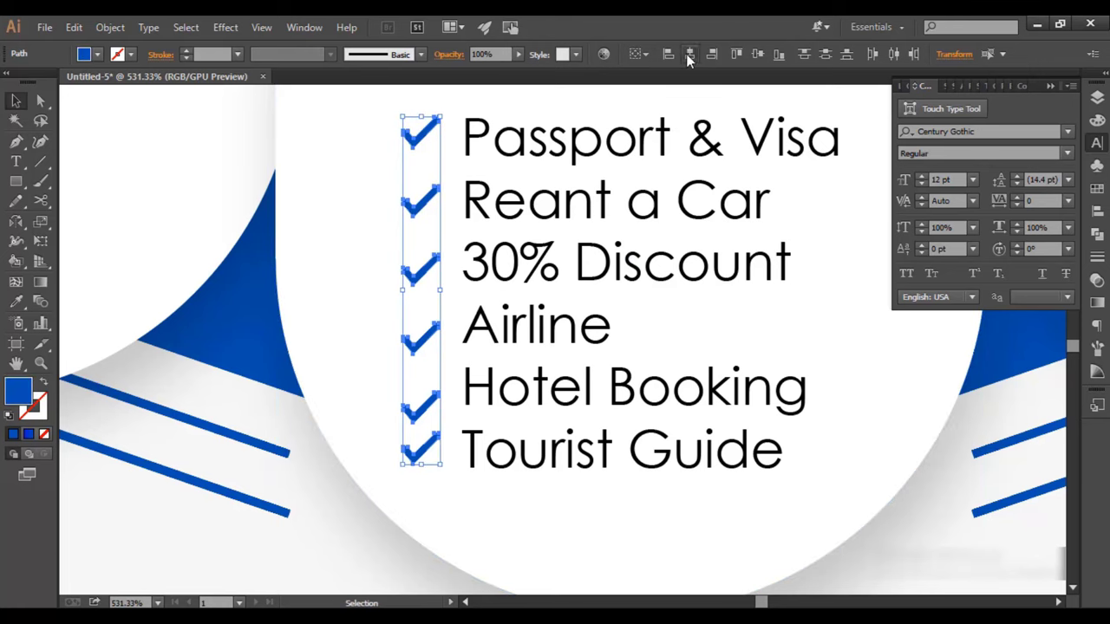
key(ctrl+0)
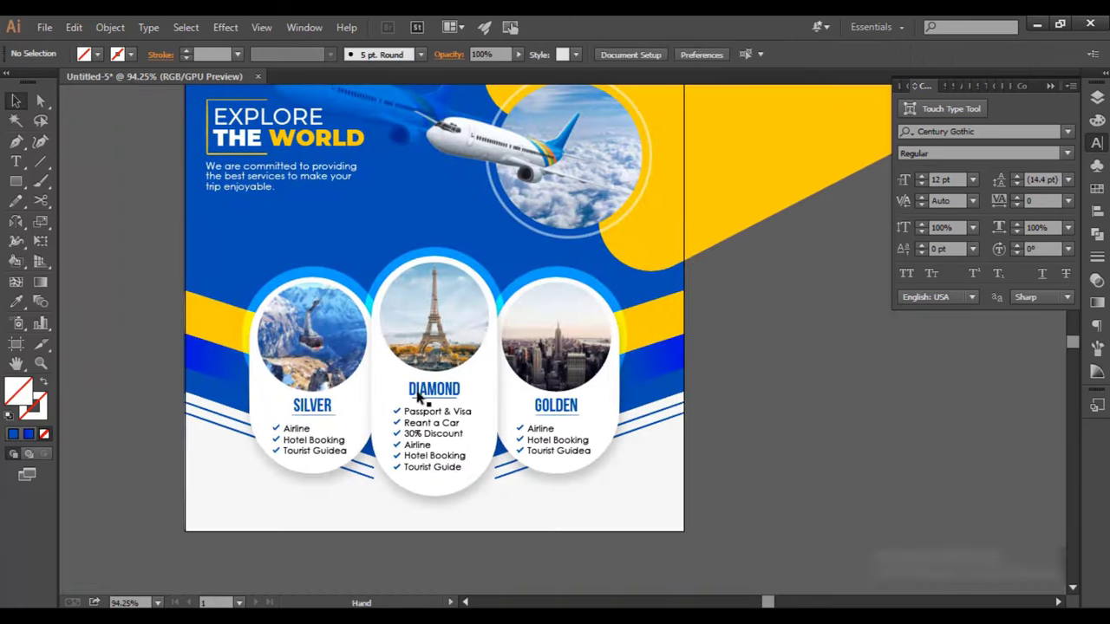
Step: Enlarge the EXPLORE THE WORLD headline group
scroll(550, 436, up, 3)
scroll(550, 436, down, 1)
click(408, 353)
scroll(410, 372, up, 1)
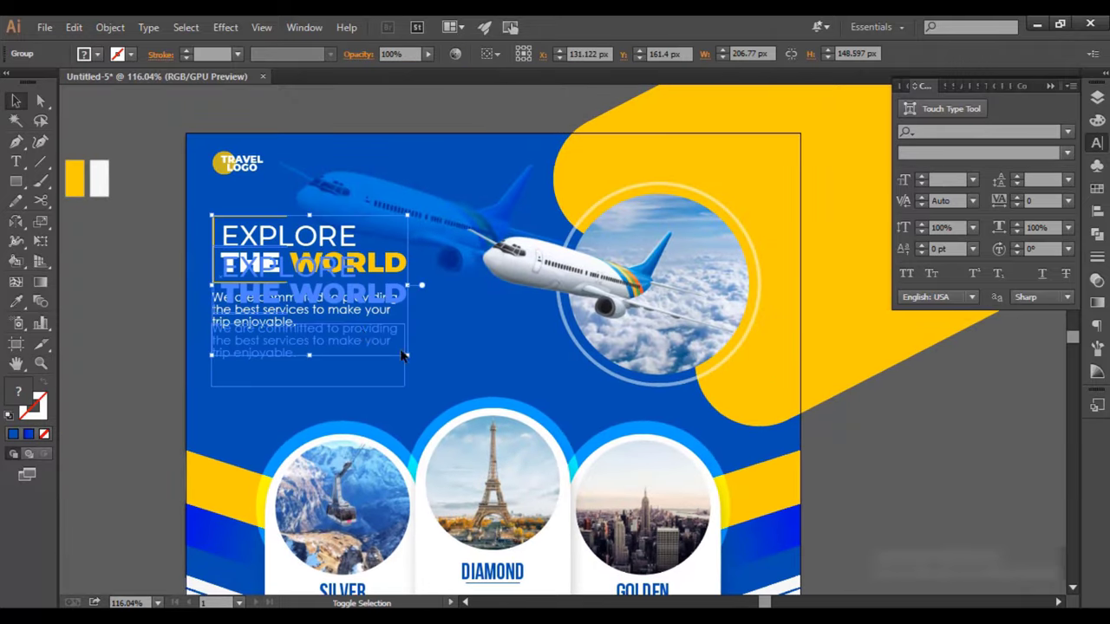
drag(410, 392, 455, 424)
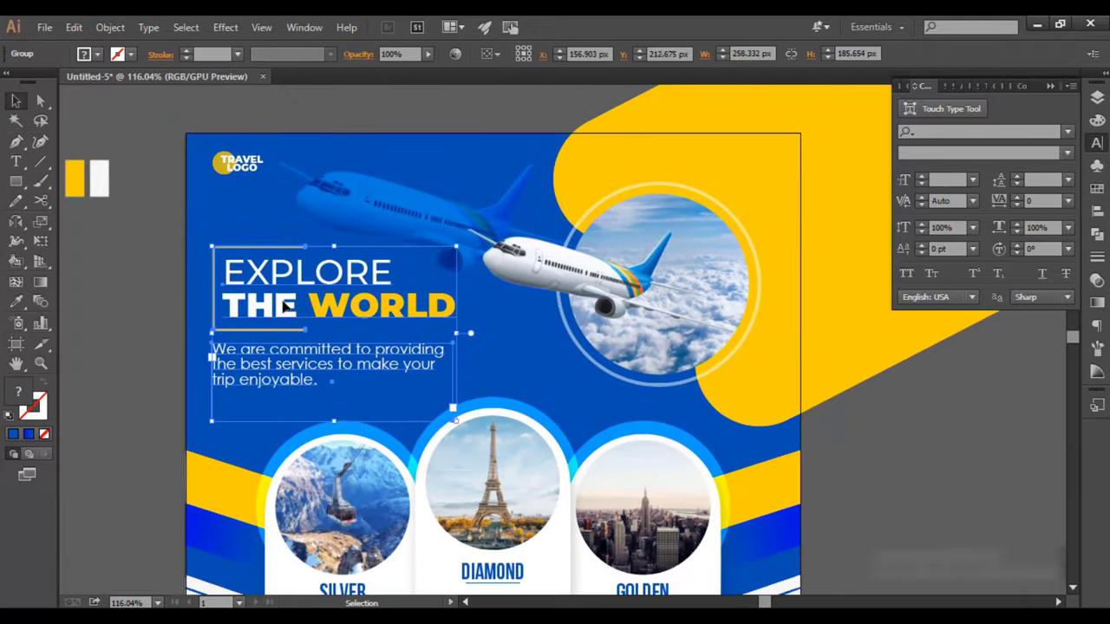
click(493, 359)
Step: Enlarge the TRAVEL LOGO group and the airplane-and-circle group
scroll(266, 228, up, 1)
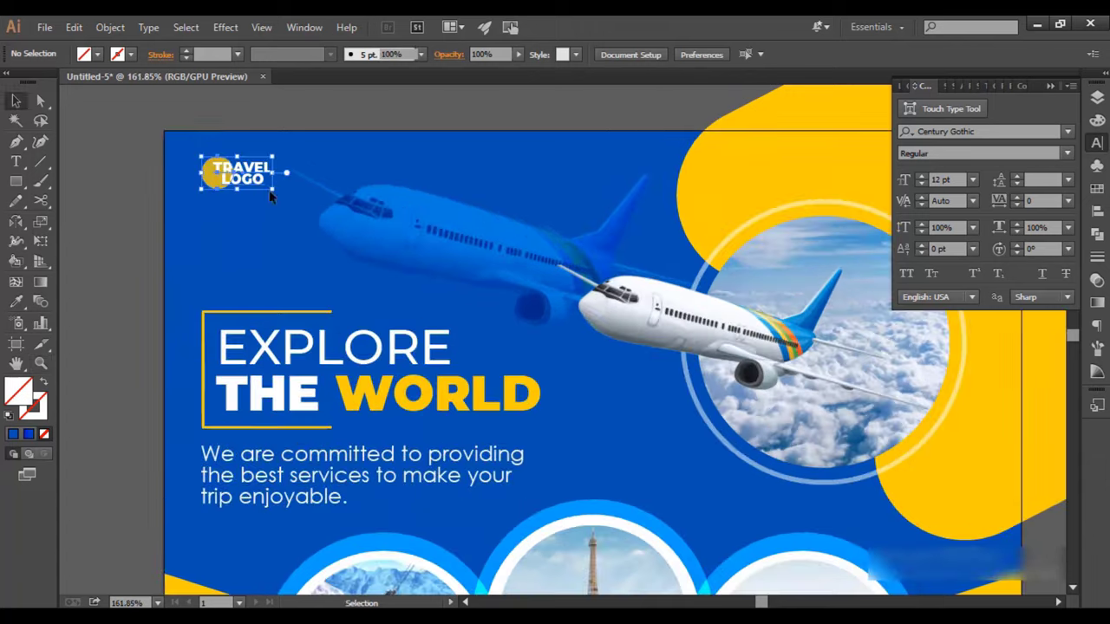
click(238, 173)
drag(272, 187, 295, 207)
click(416, 304)
scroll(416, 304, down, 2)
click(434, 277)
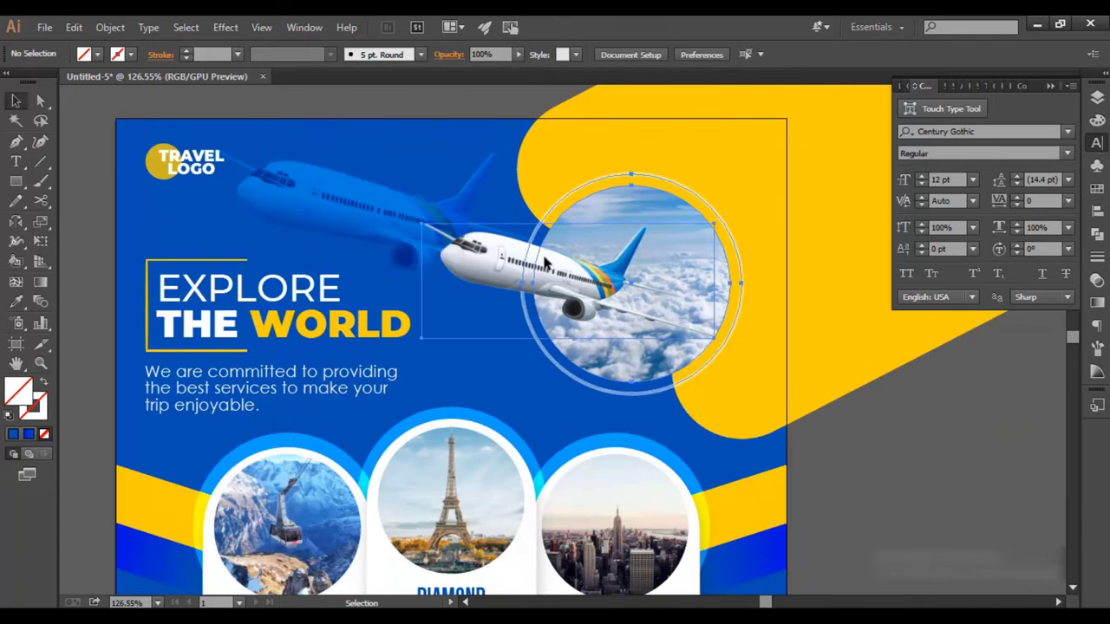
drag(390, 281, 371, 281)
scroll(442, 293, right, 2)
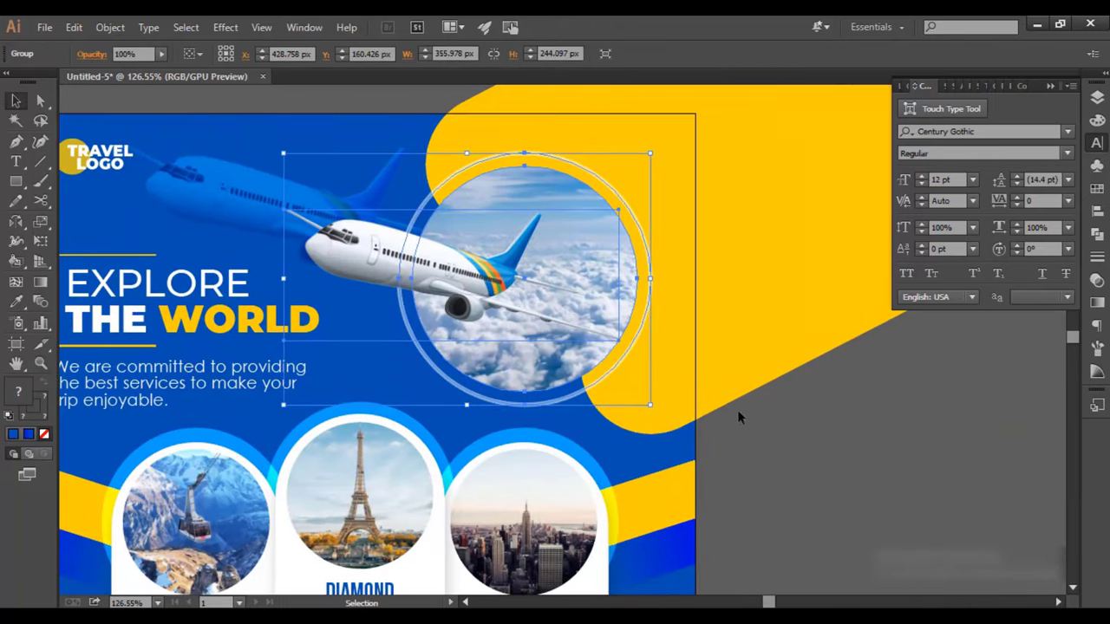
click(835, 430)
Step: Select the yellow curved shape on its own, then reselect the airplane-and-circle group
scroll(835, 429, down, 2)
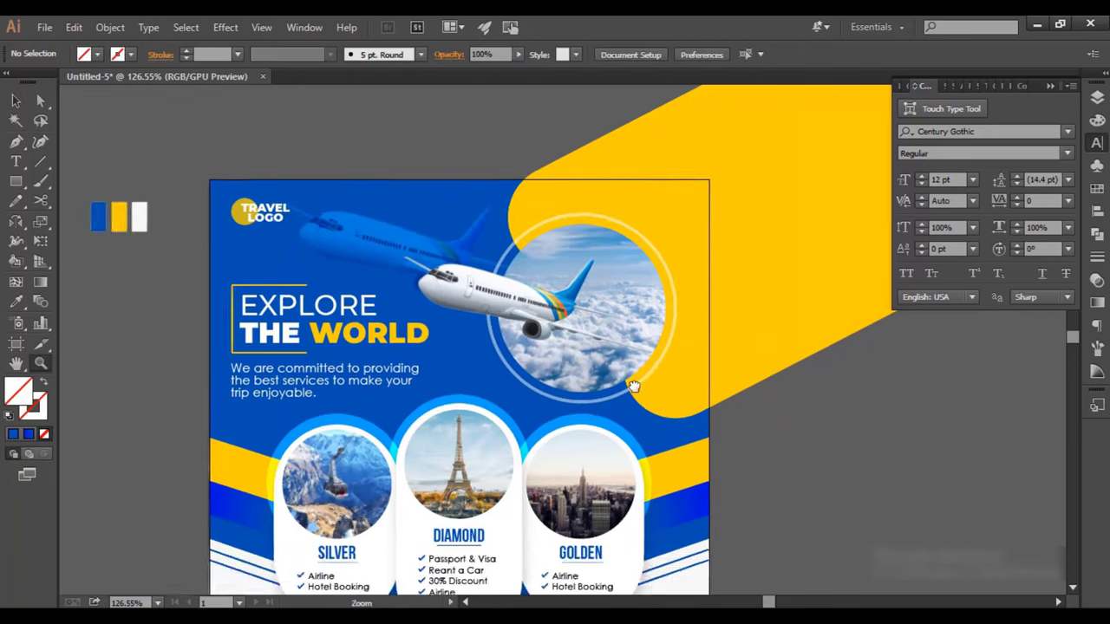
key(a)
click(538, 223)
scroll(541, 202, down, 1)
scroll(541, 201, right, 1)
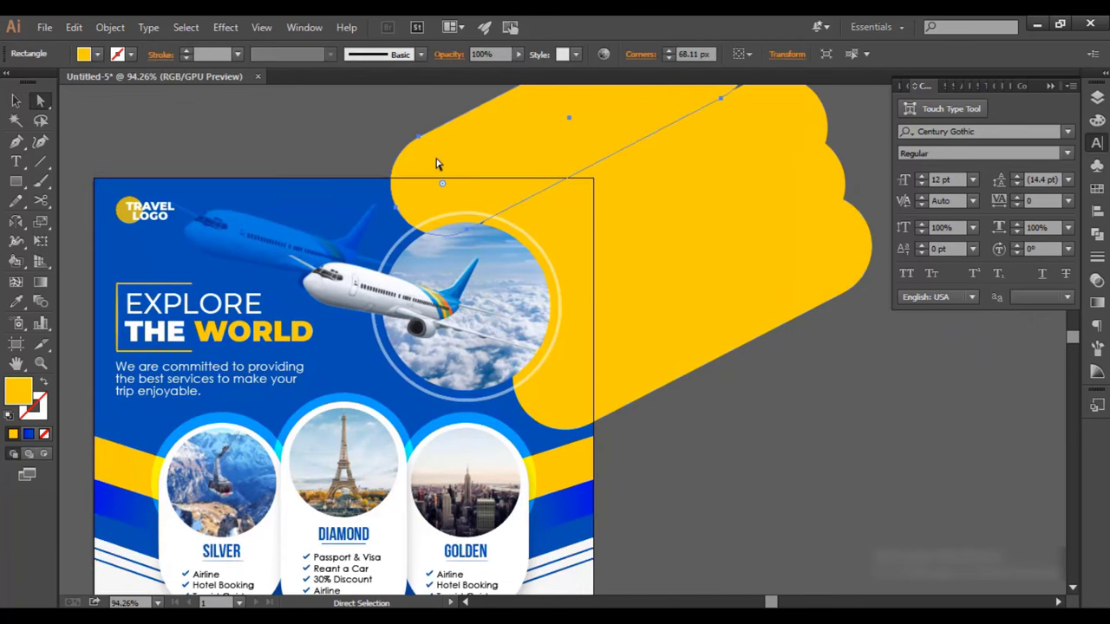
click(671, 404)
scroll(671, 404, down, 2)
scroll(509, 371, up, 3)
key(v)
click(509, 371)
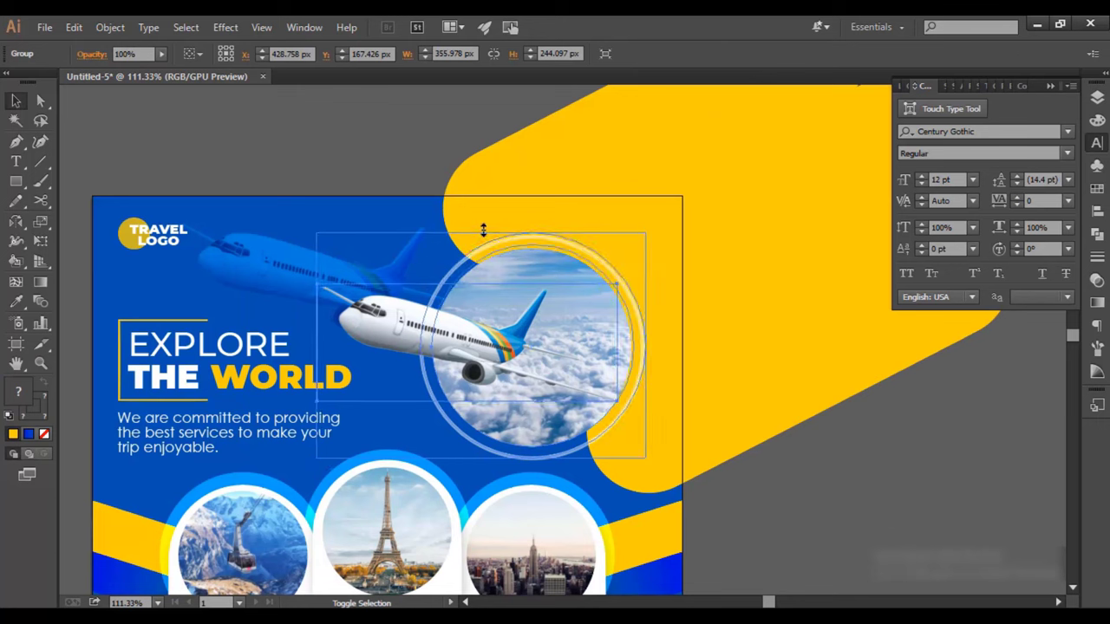
Step: Apply a drop shadow at 20% opacity, X 2 px, Y 9 px, blur 4 px to the yellow shape
scroll(795, 478, up, 2)
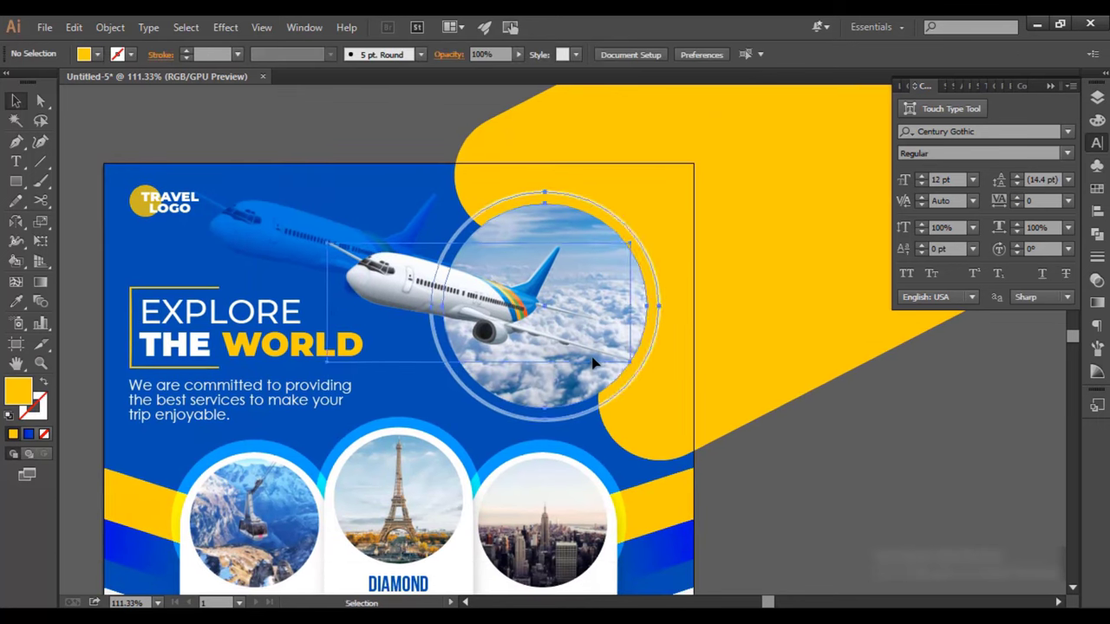
scroll(799, 477, up, 2)
click(782, 472)
click(782, 470)
key(a)
click(651, 384)
click(225, 26)
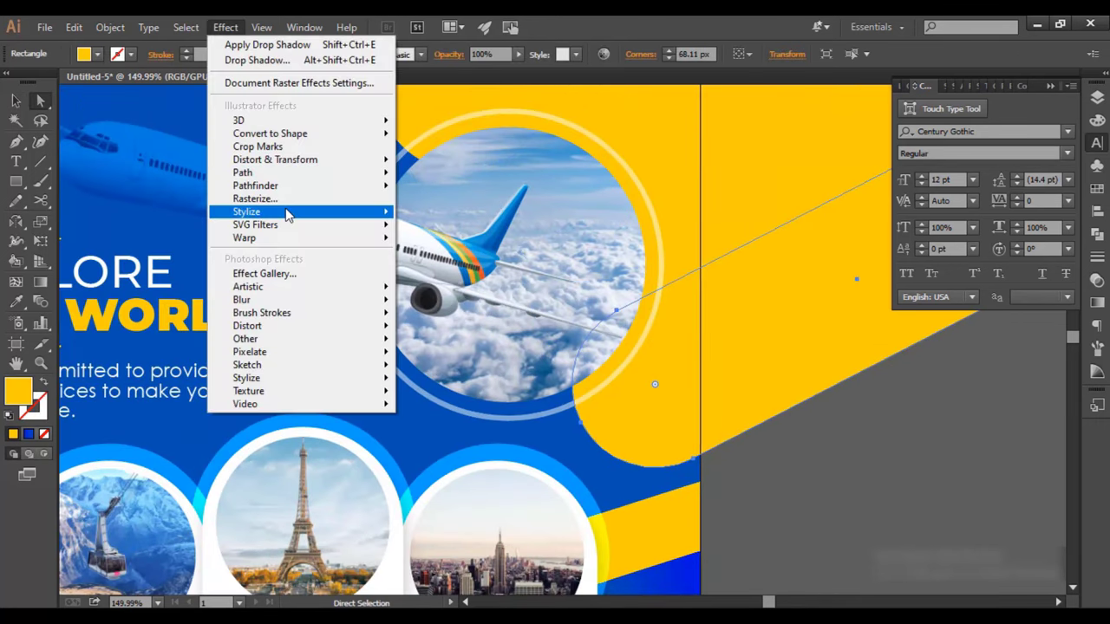
click(434, 210)
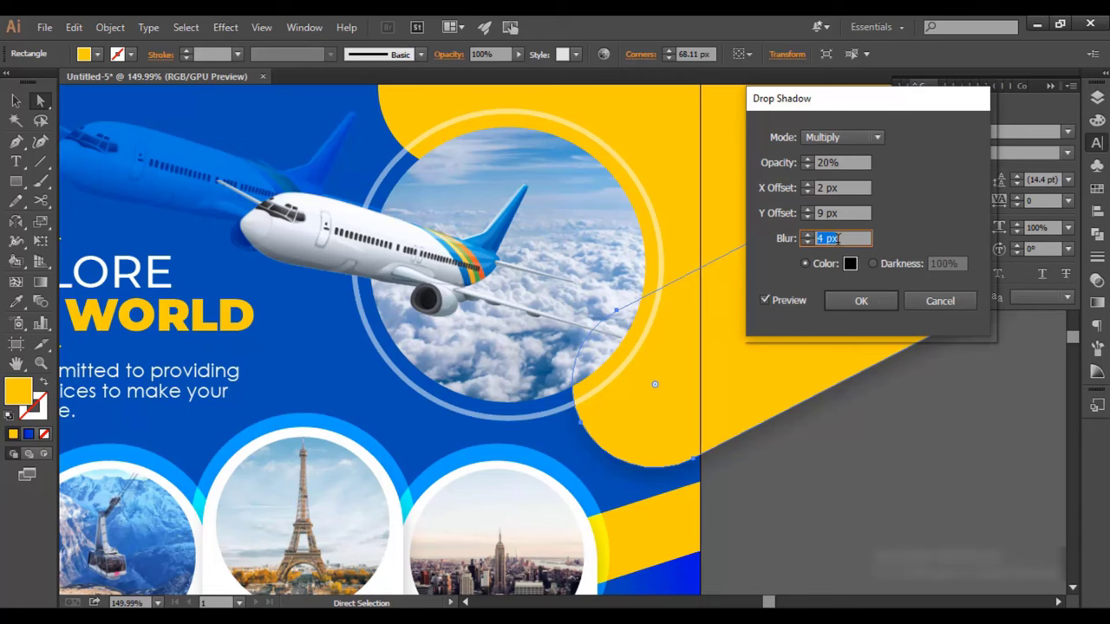
click(861, 301)
Step: Select the whole yellow shape and the airplane image to check them, then deselect
scroll(756, 444, down, 3)
key(v)
click(461, 180)
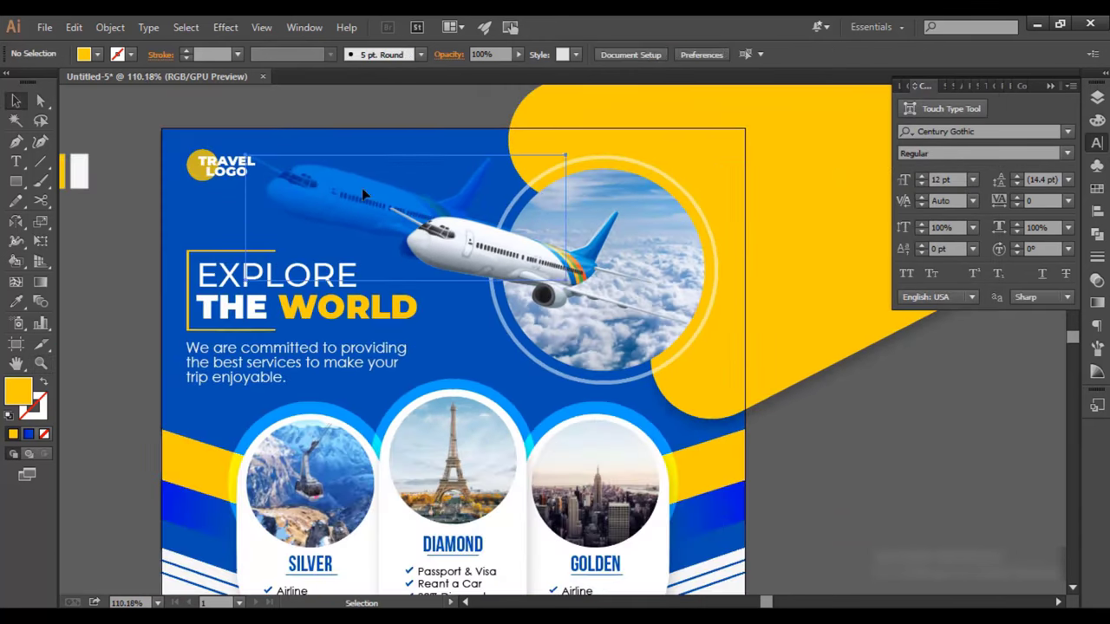
click(361, 188)
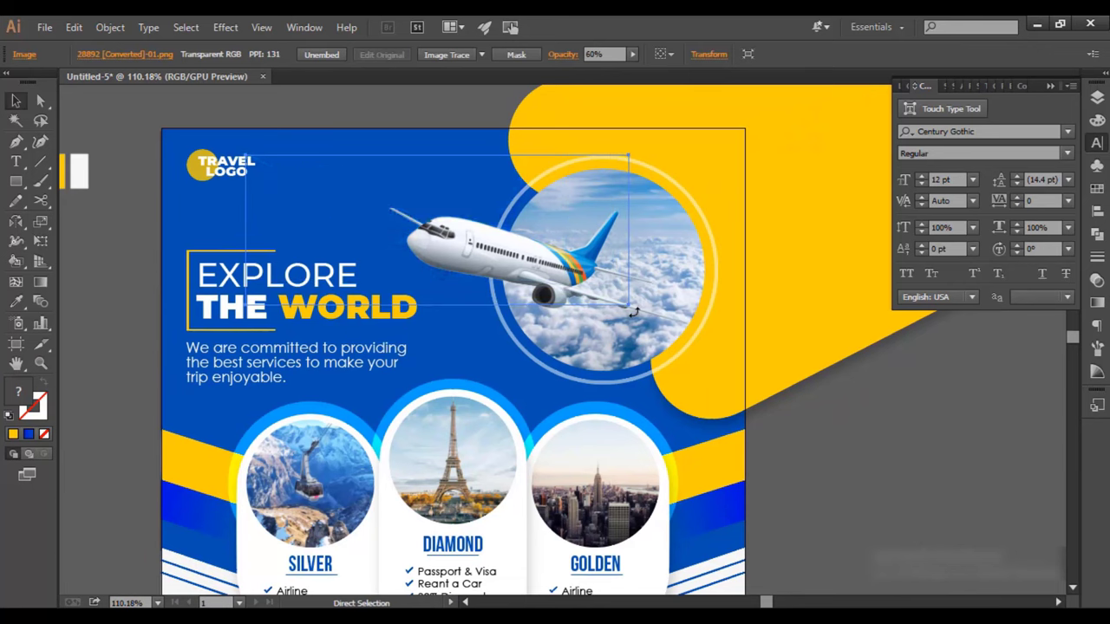
click(752, 423)
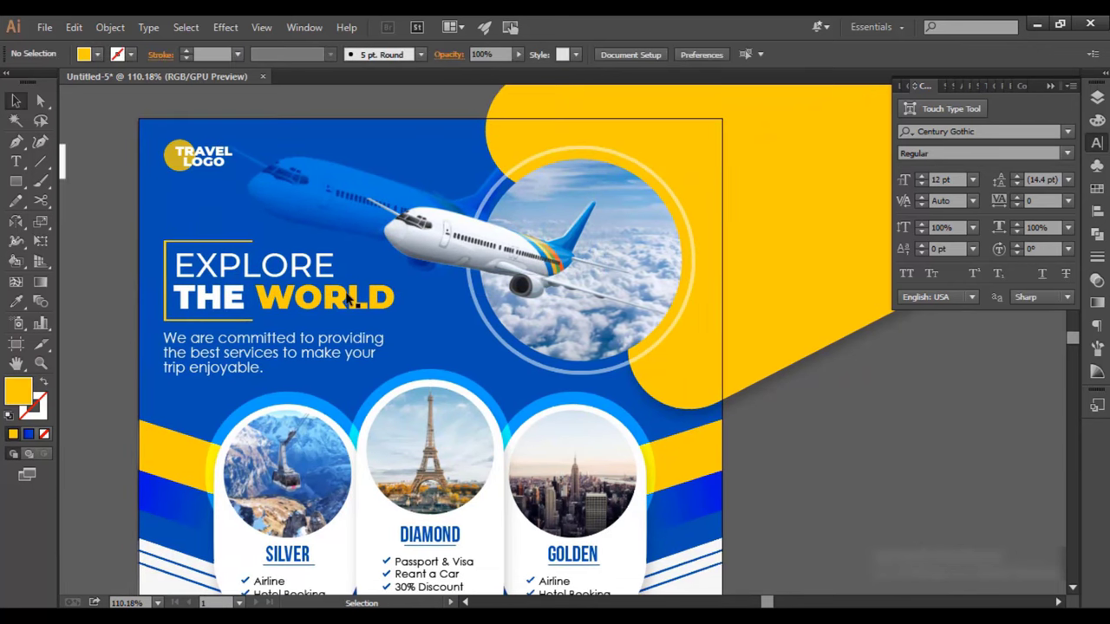
Step: Paste the phone, website and address row and move it to the flyer's bottom edge
click(351, 299)
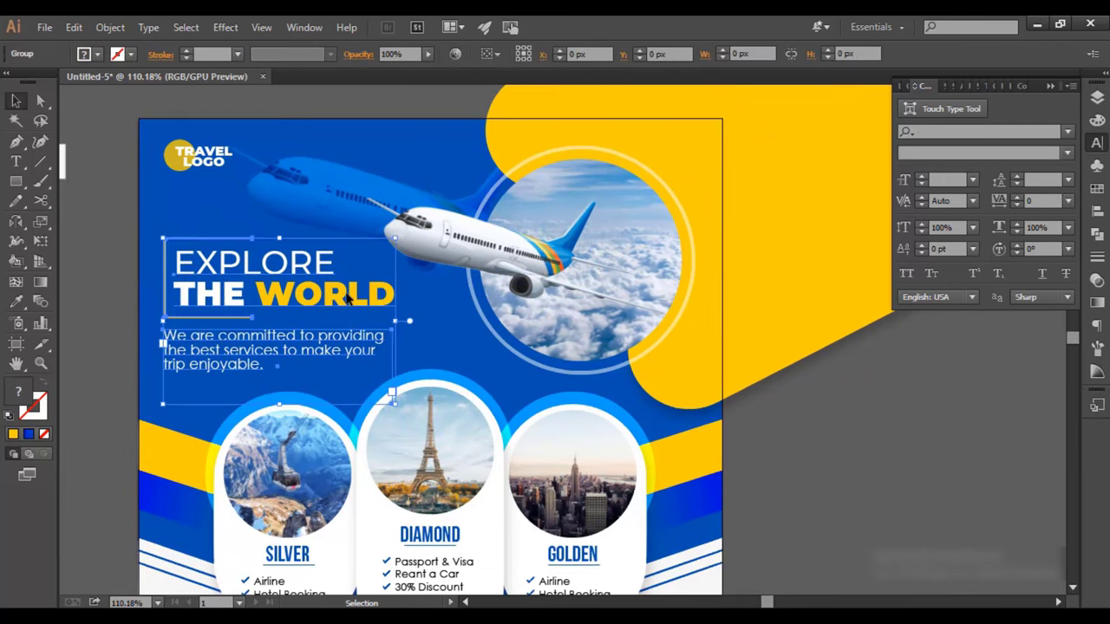
scroll(421, 336, down, 5)
click(563, 451)
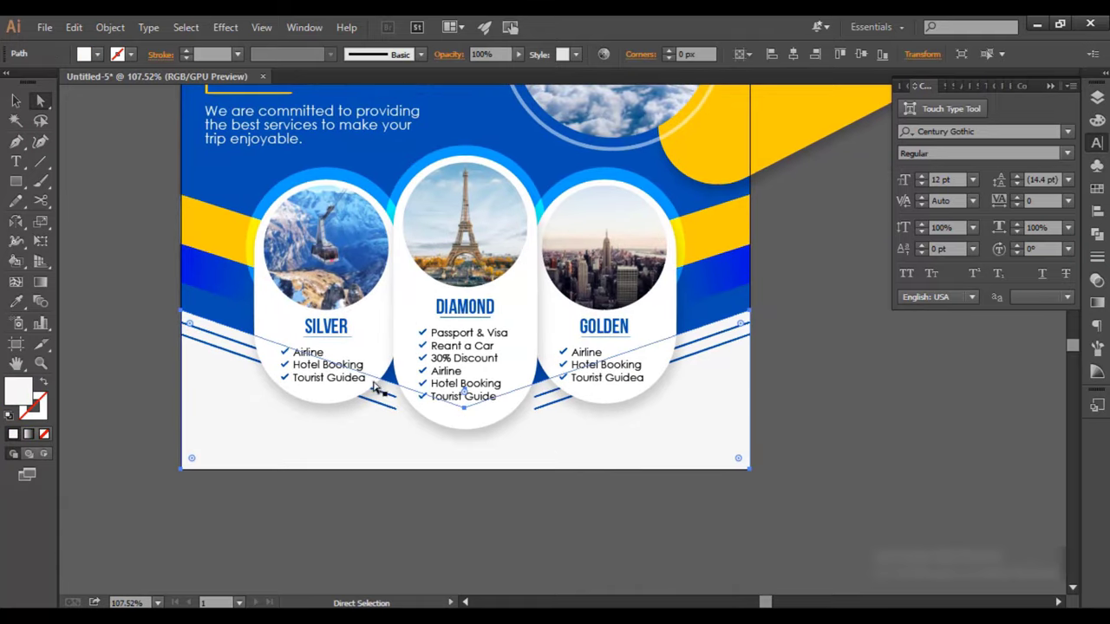
scroll(325, 465, up, 2)
key(ctrl+v)
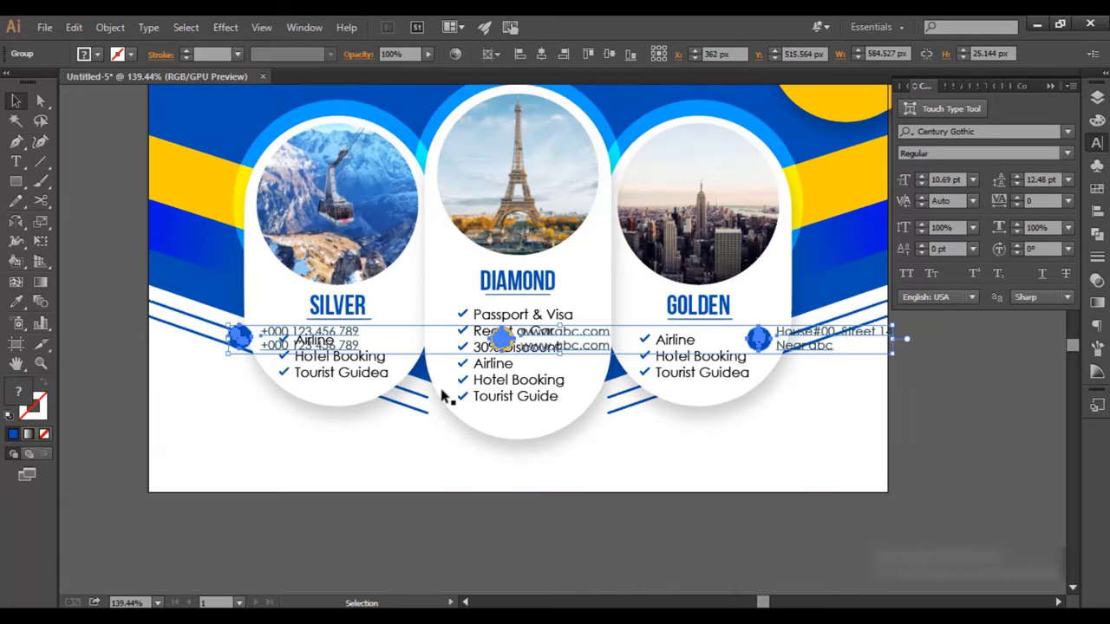
drag(446, 397, 445, 512)
scroll(597, 284, down, 1)
scroll(597, 284, down, 3)
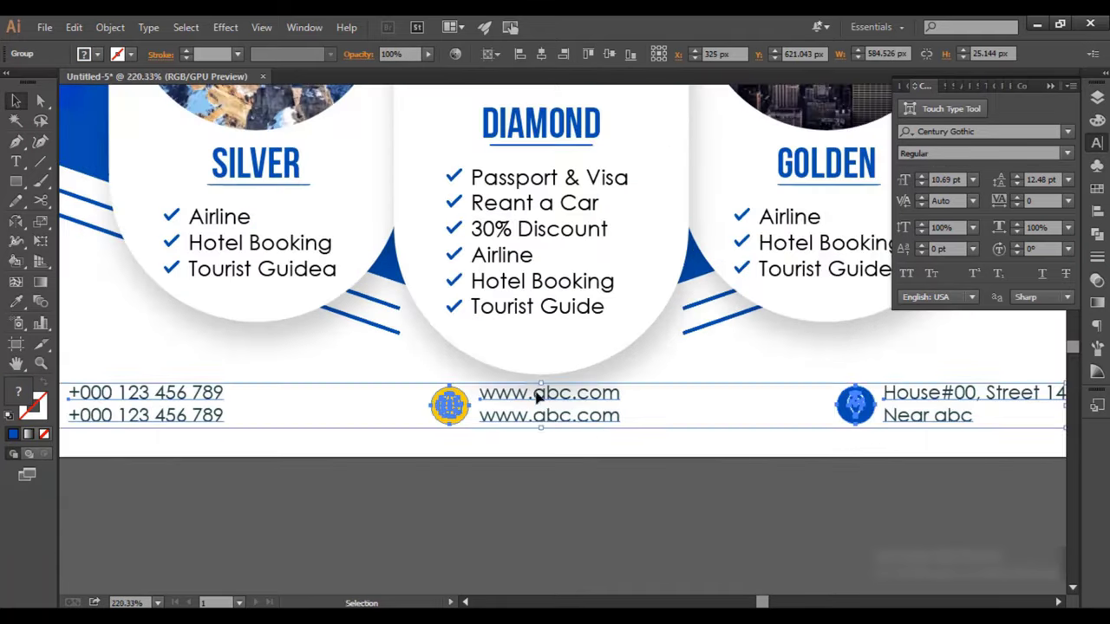
click(549, 471)
Step: Paste the yellow $199 price pill under the SILVER card
scroll(610, 421, up, 3)
scroll(609, 423, down, 4)
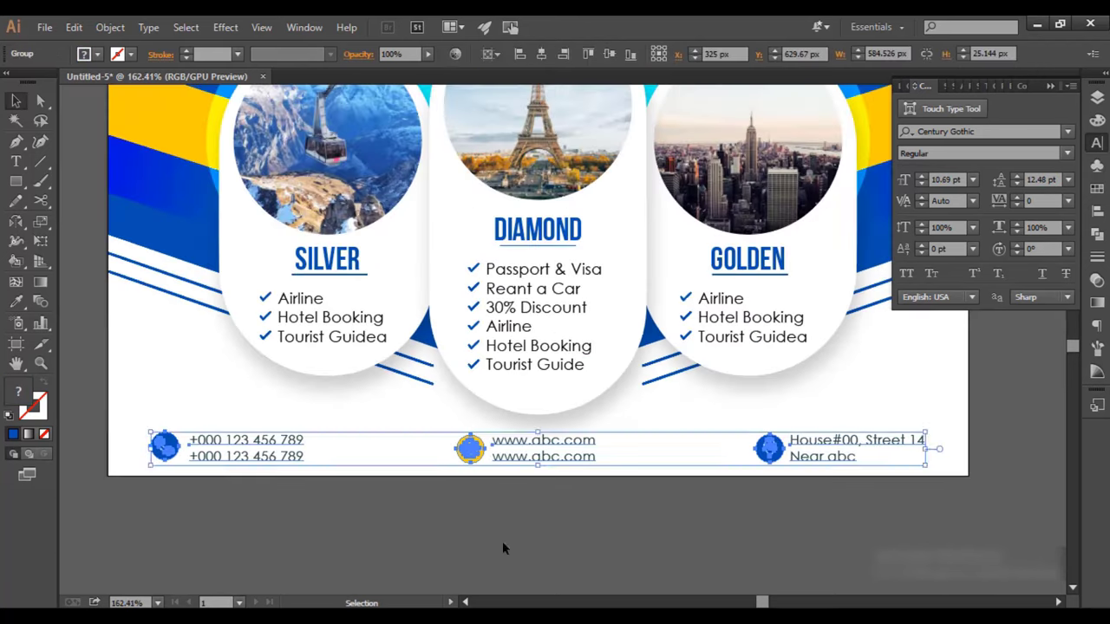
scroll(453, 416, up, 2)
scroll(389, 459, up, 2)
key(ctrl+v)
Step: Centre the $199 text inside the yellow pill and select the whole pill
drag(392, 378, 404, 379)
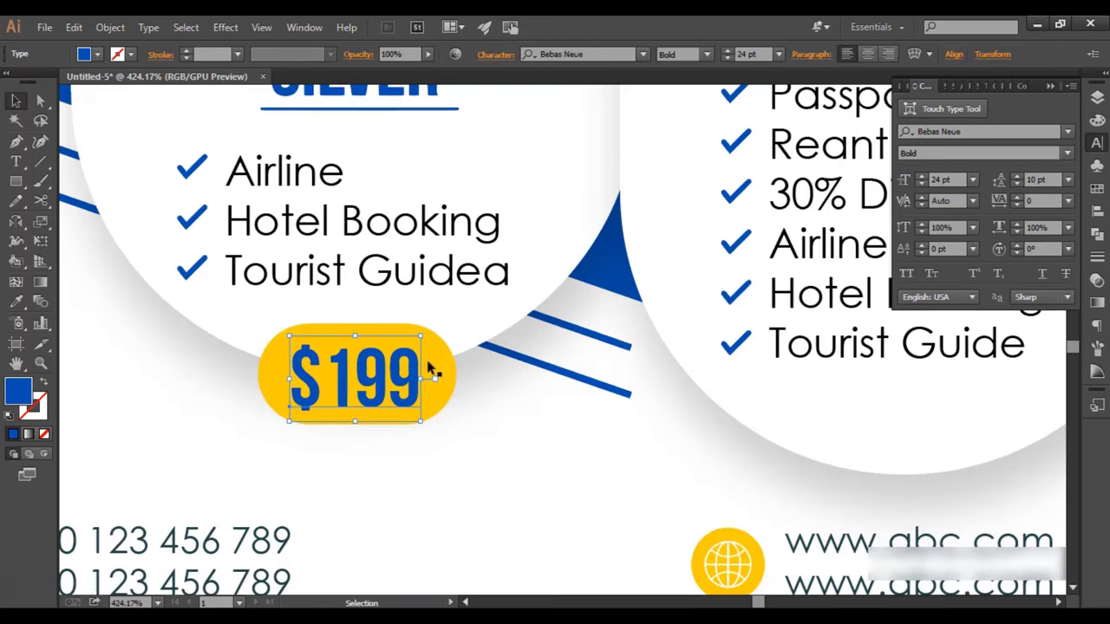
click(428, 349)
scroll(429, 381, down, 3)
scroll(425, 387, up, 3)
click(428, 401)
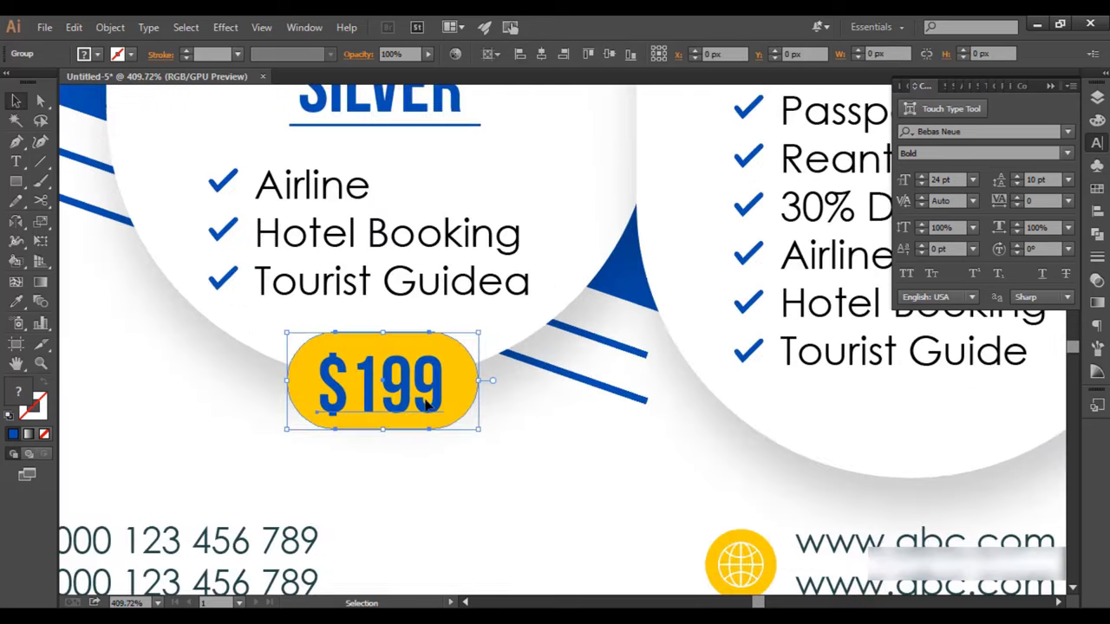
key(a)
scroll(405, 561, down, 3)
scroll(405, 520, up, 1)
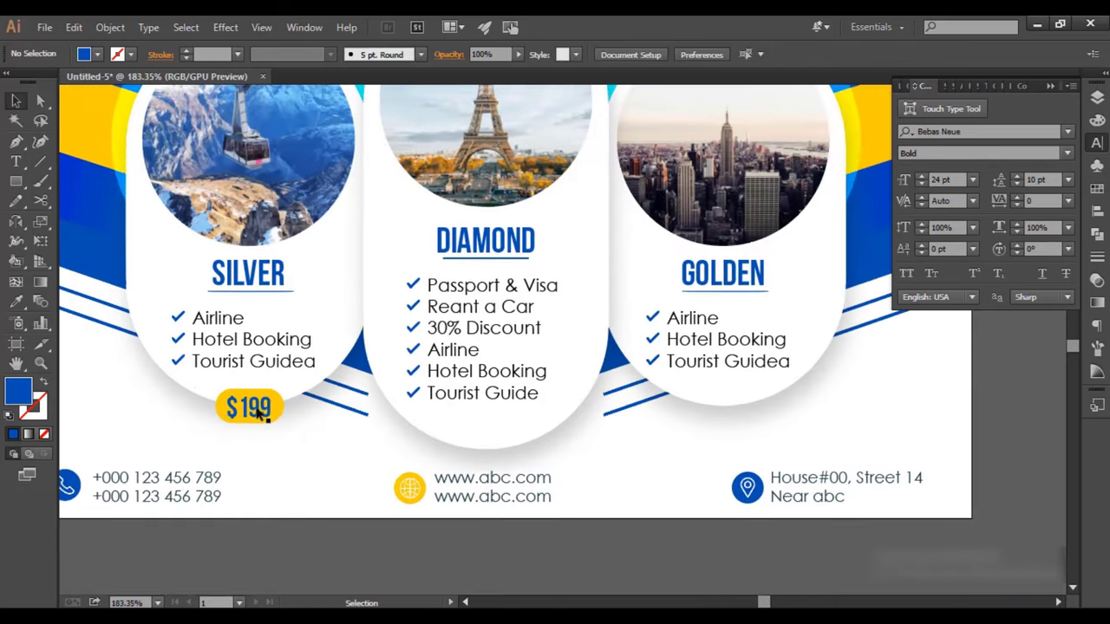
scroll(398, 444, up, 3)
scroll(397, 445, down, 3)
key(v)
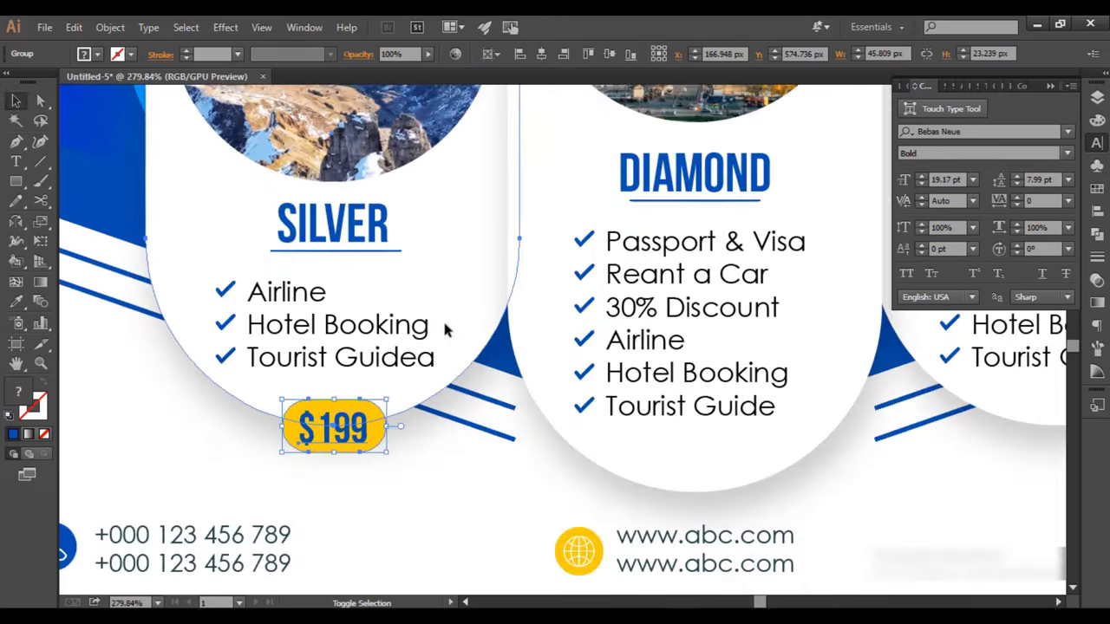
click(445, 327)
scroll(446, 404, down, 3)
scroll(446, 404, up, 3)
Step: Place copies of the $199 pill centred under the Golden and Diamond cards
mouse_move(334, 390)
mouse_down()
mouse_move(877, 390)
mouse_move(598, 442)
mouse_up()
shift+click(728, 292)
click(547, 54)
scroll(966, 391, down, 2)
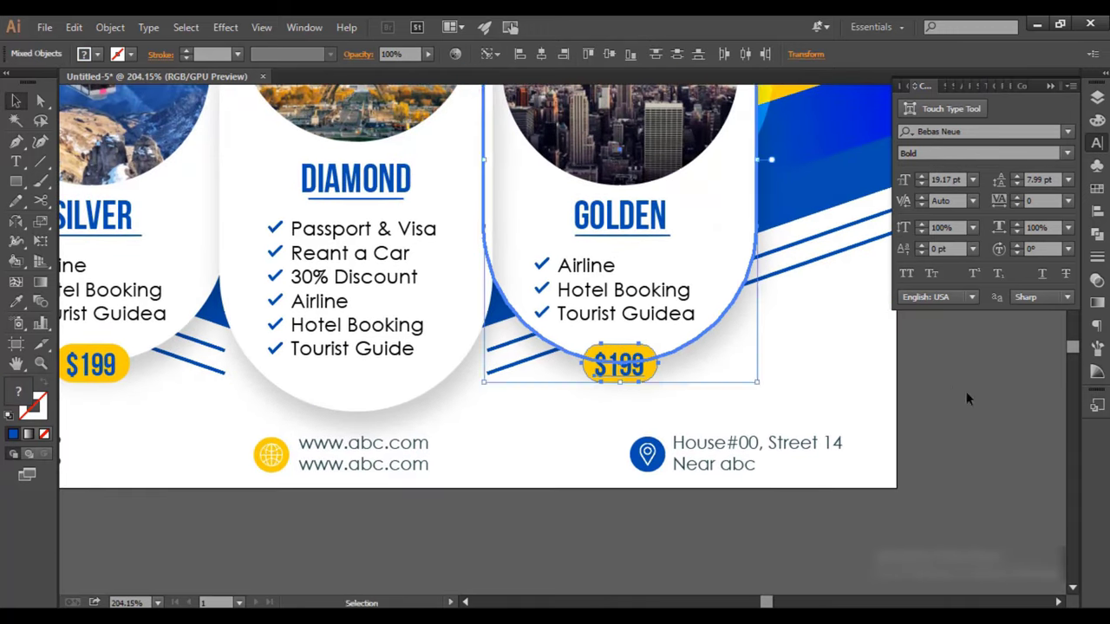
click(966, 391)
scroll(966, 391, left, 1)
shift+click(463, 367)
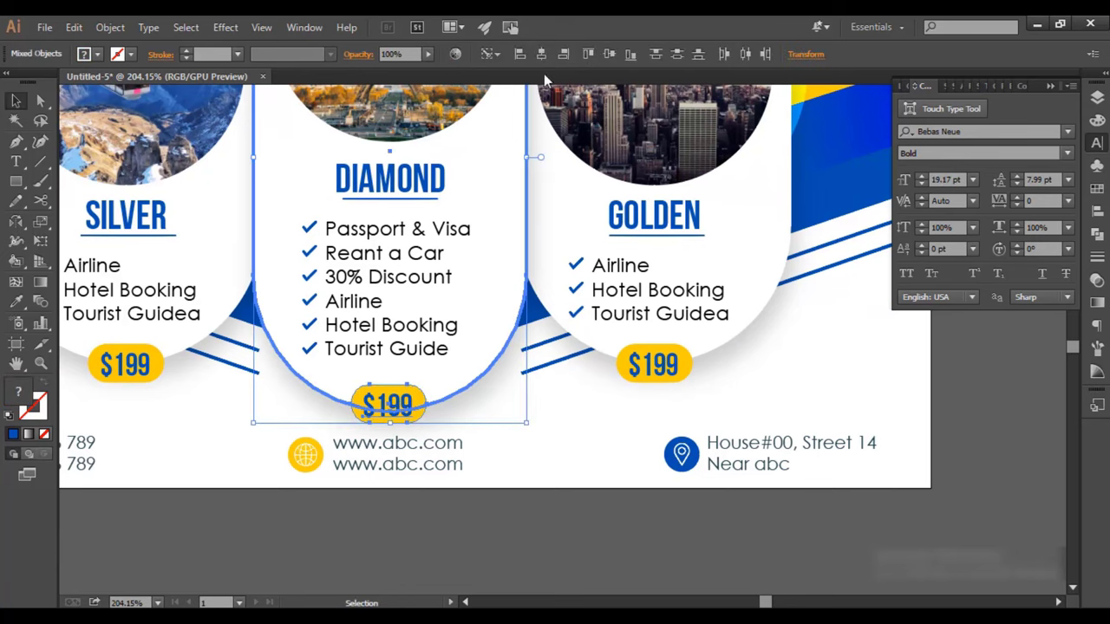
scroll(525, 436, up, 2)
drag(449, 434, 443, 483)
click(377, 400)
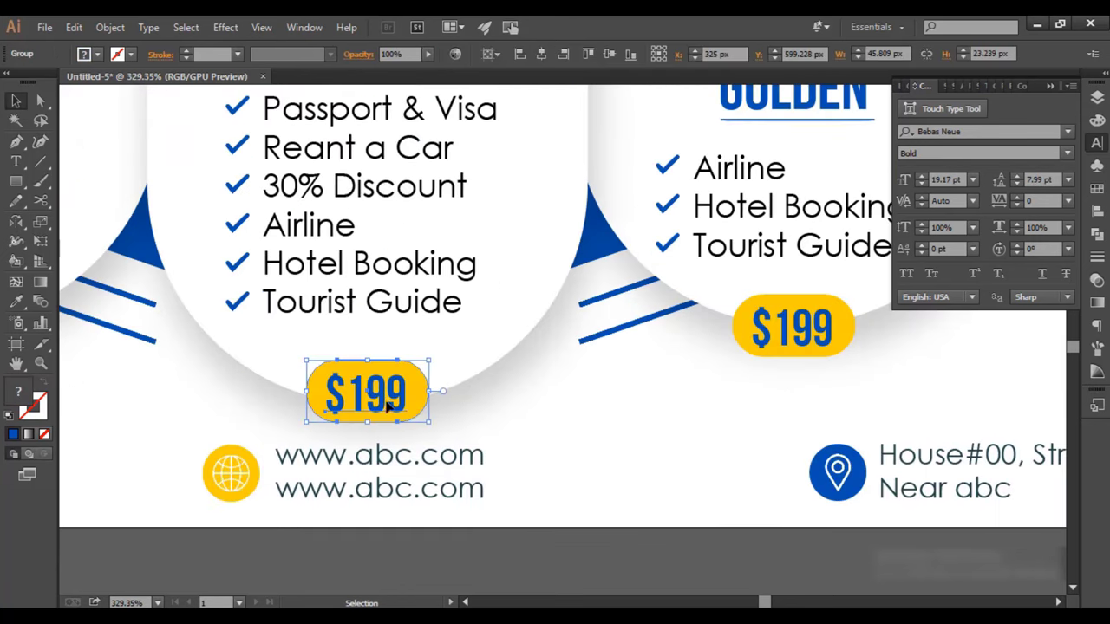
Step: Change the Diamond card's pill price to $299
key(alt+Tab)
key(alt+Tab)
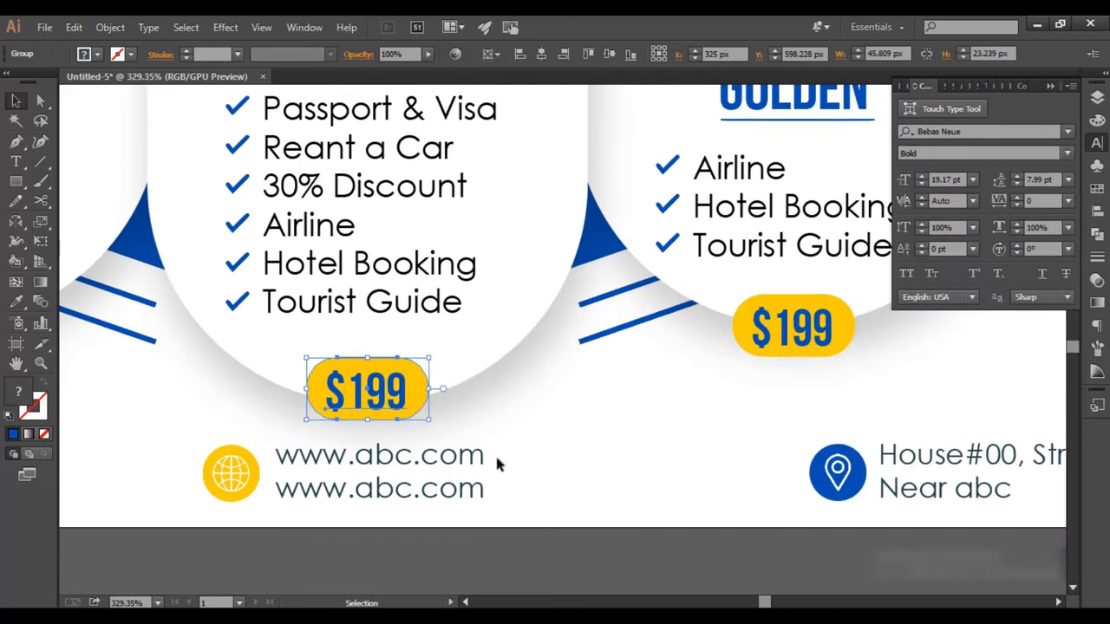
double_click(394, 390)
key(ctrl+v)
key(Escape)
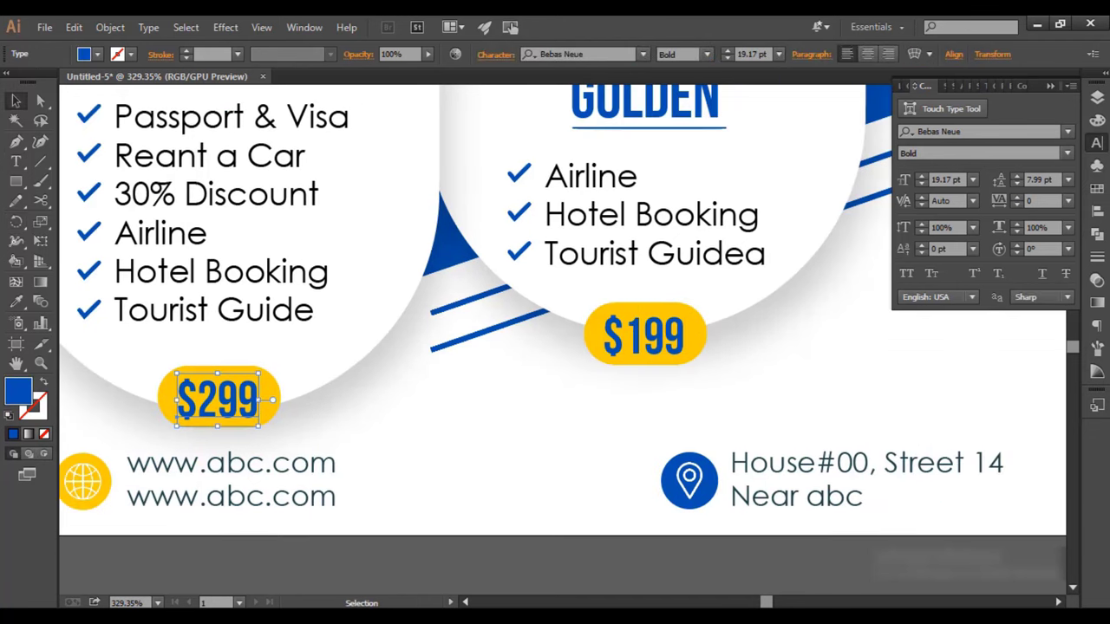
Step: Change the Golden card's pill price to $599
key(alt+Tab)
key(alt+Tab)
double_click(646, 336)
key(ctrl+v)
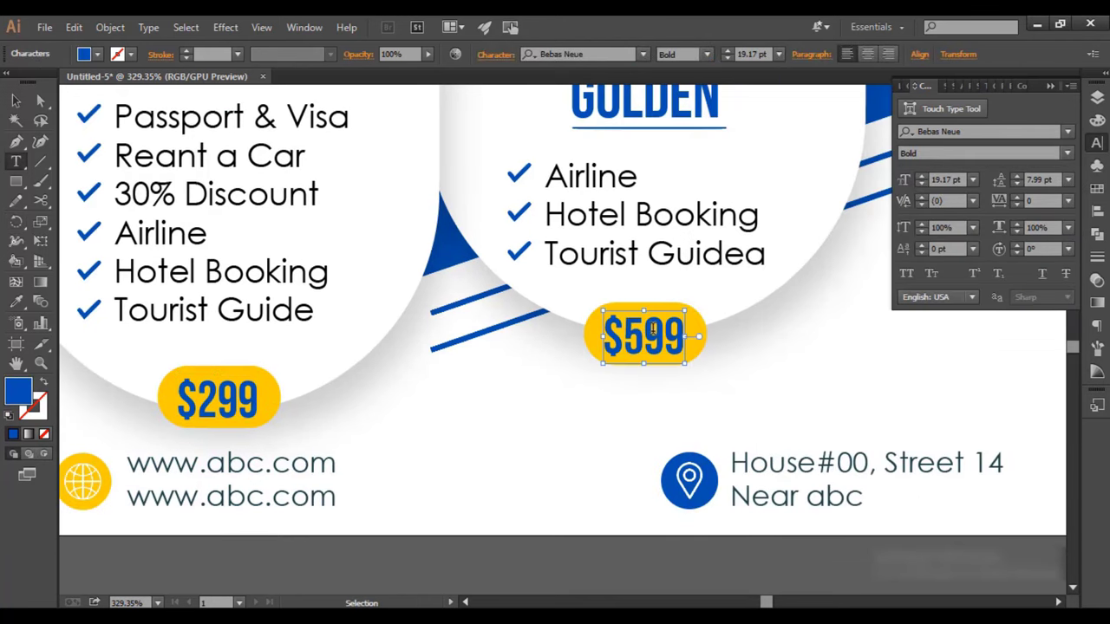
scroll(500, 463, down, 5)
key(Escape)
click(500, 463)
scroll(443, 416, down, 2)
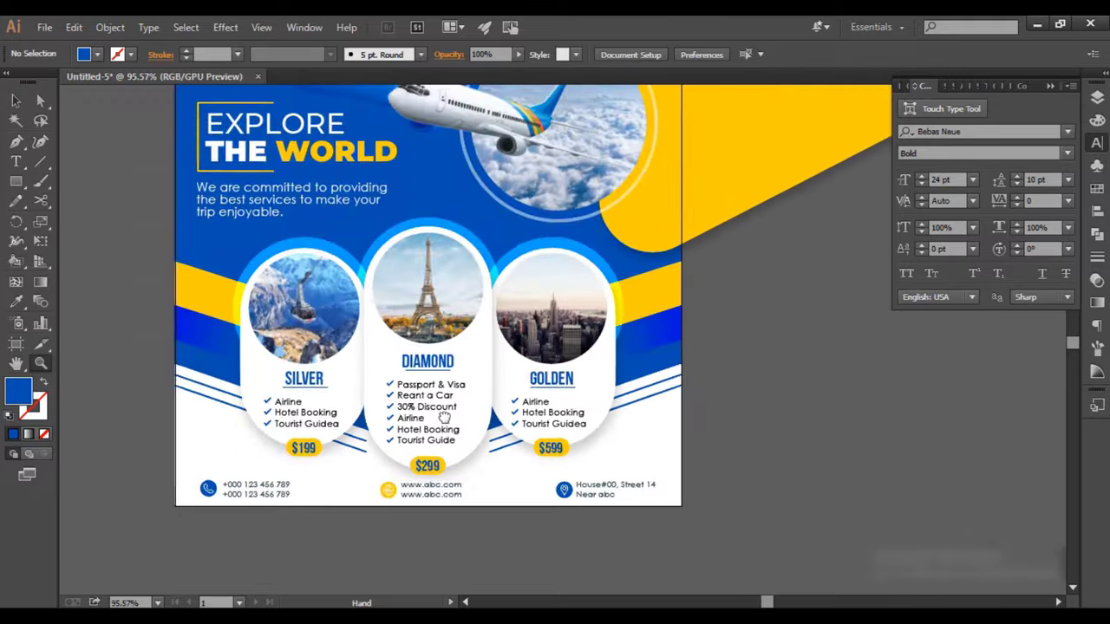
scroll(465, 447, up, 3)
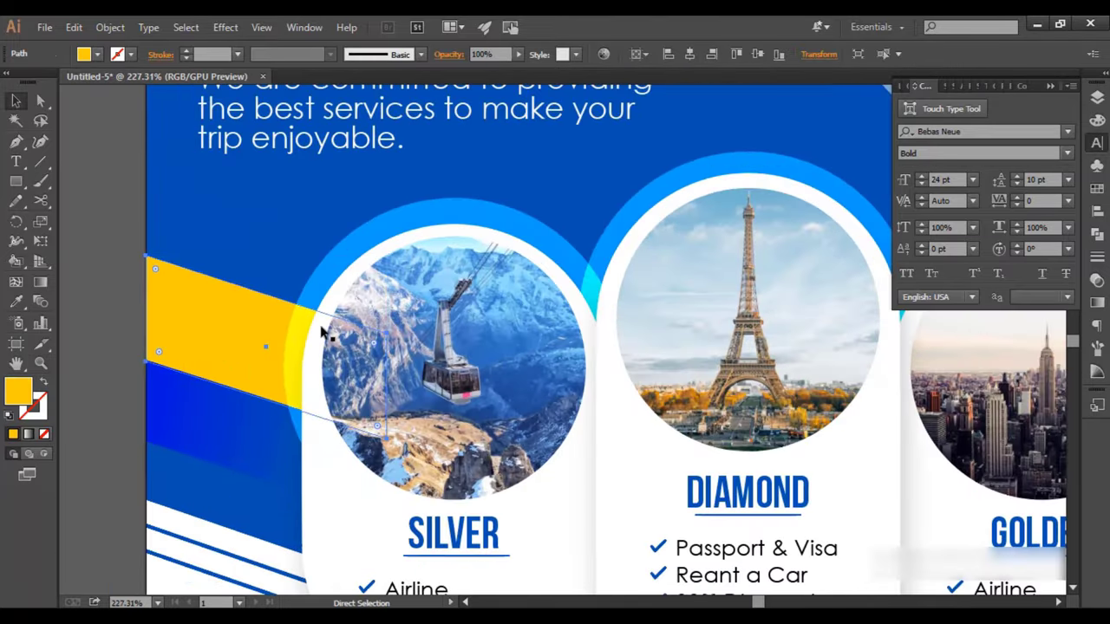
Step: Paste the left yellow band behind the Silver card's white circle
key(ctrl+x)
key(ctrl+b)
key(v)
click(460, 216)
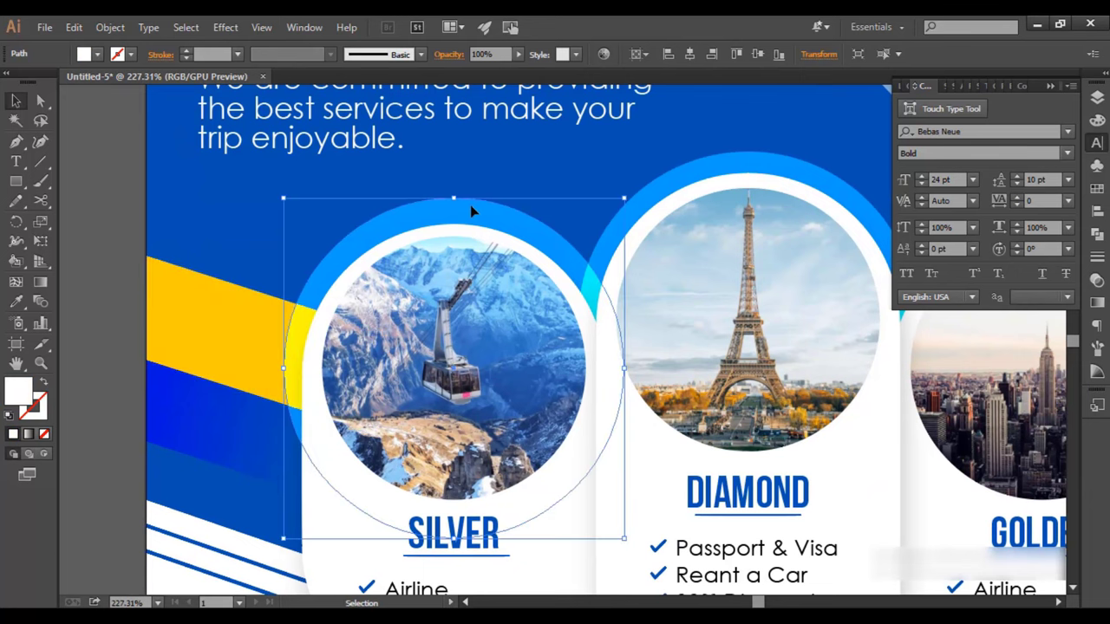
key(a)
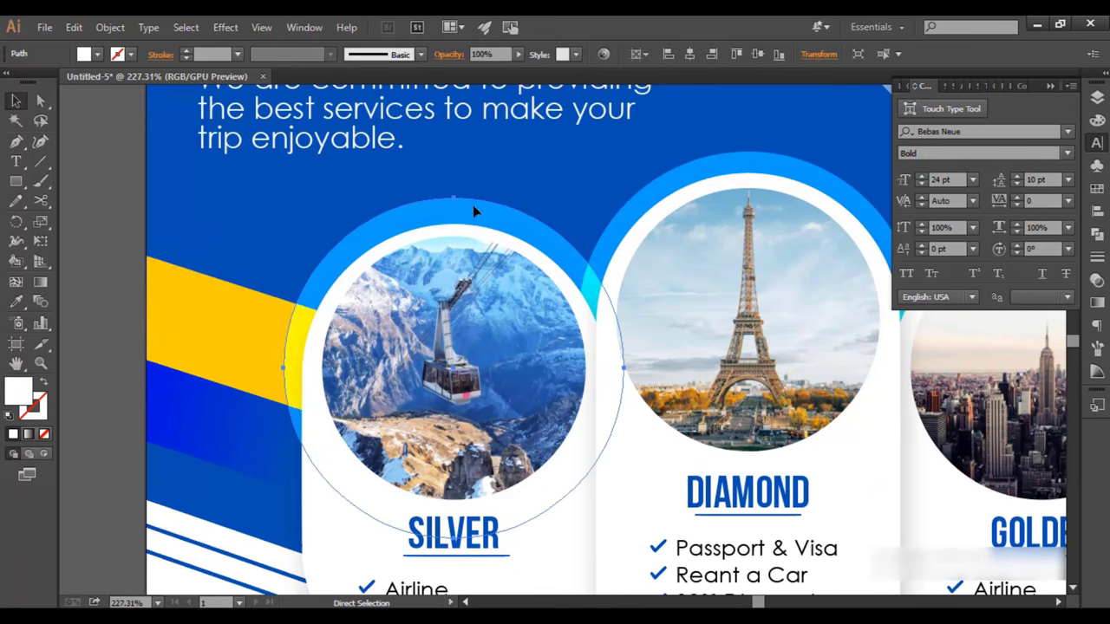
key(v)
click(208, 340)
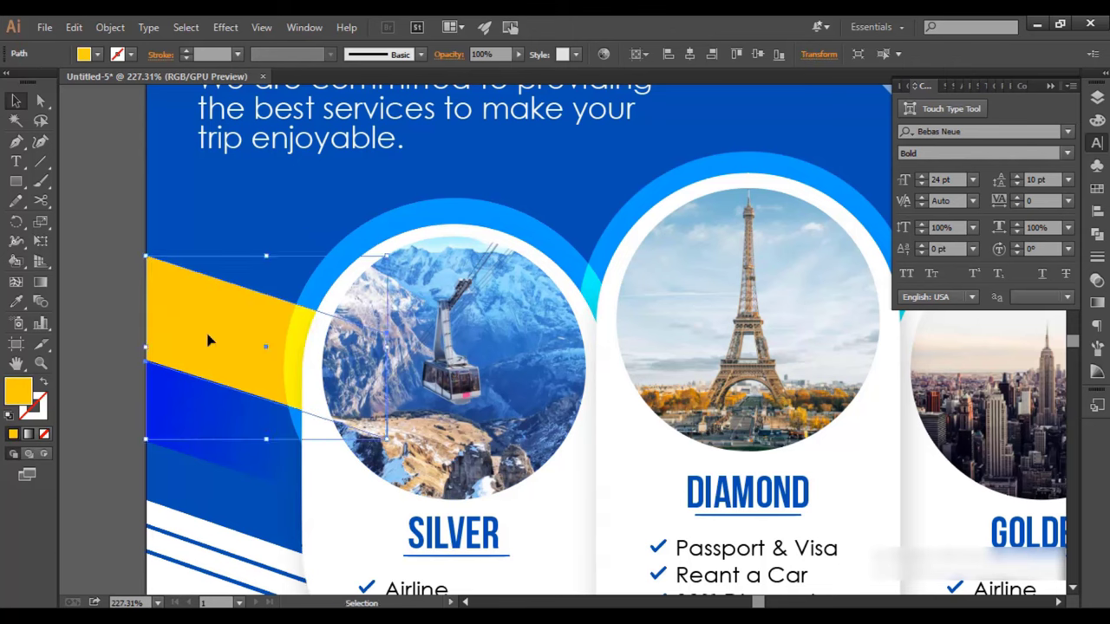
key(ctrl+x)
key(ctrl+b)
key(a)
key(v)
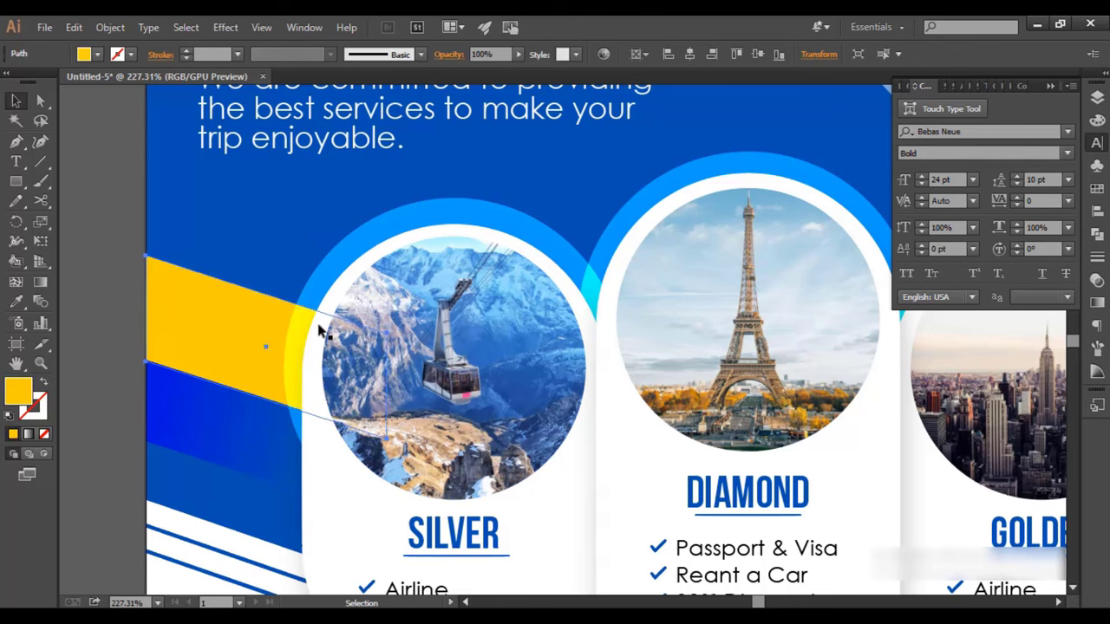
click(314, 326)
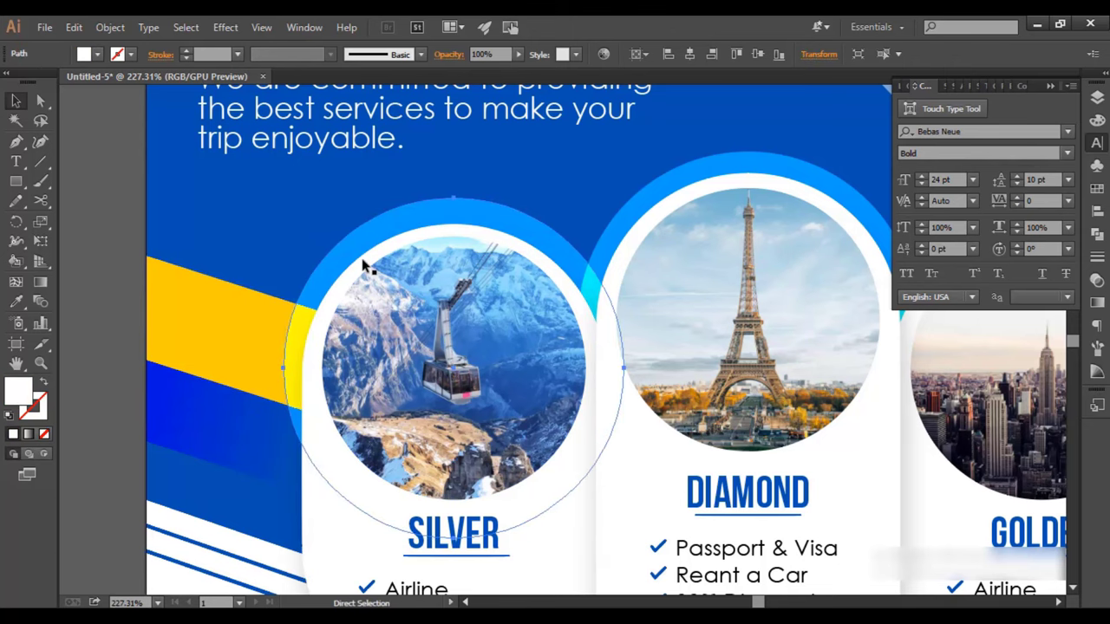
Step: Move the right yellow band behind its card's circle and zoom out over the flyer
scroll(289, 301, down, 2)
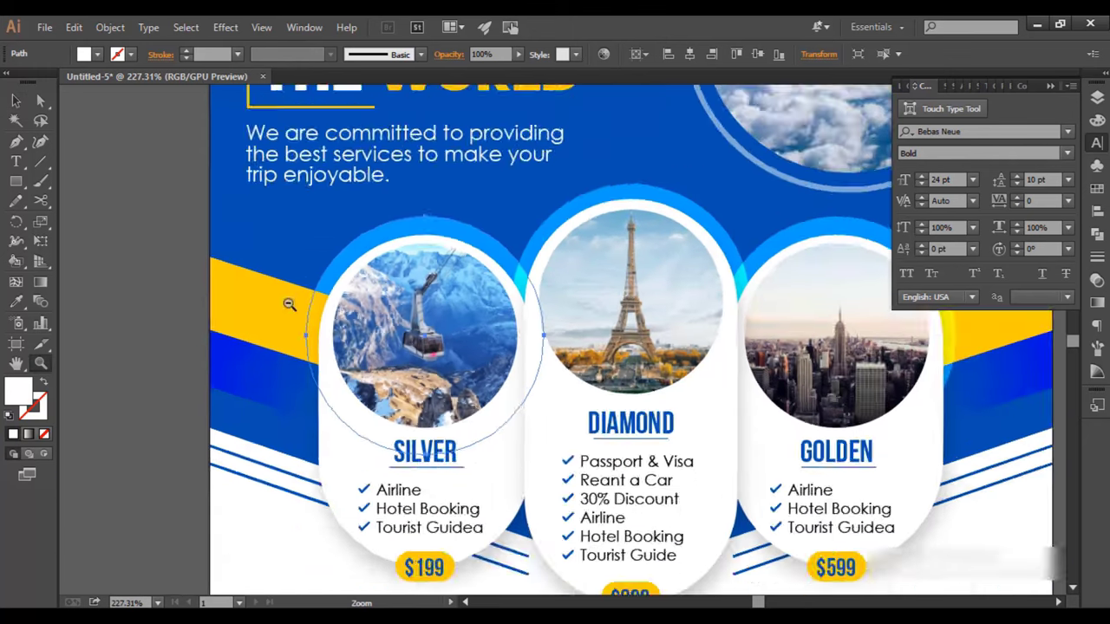
scroll(726, 319, right, 3)
scroll(727, 319, up, 3)
key(a)
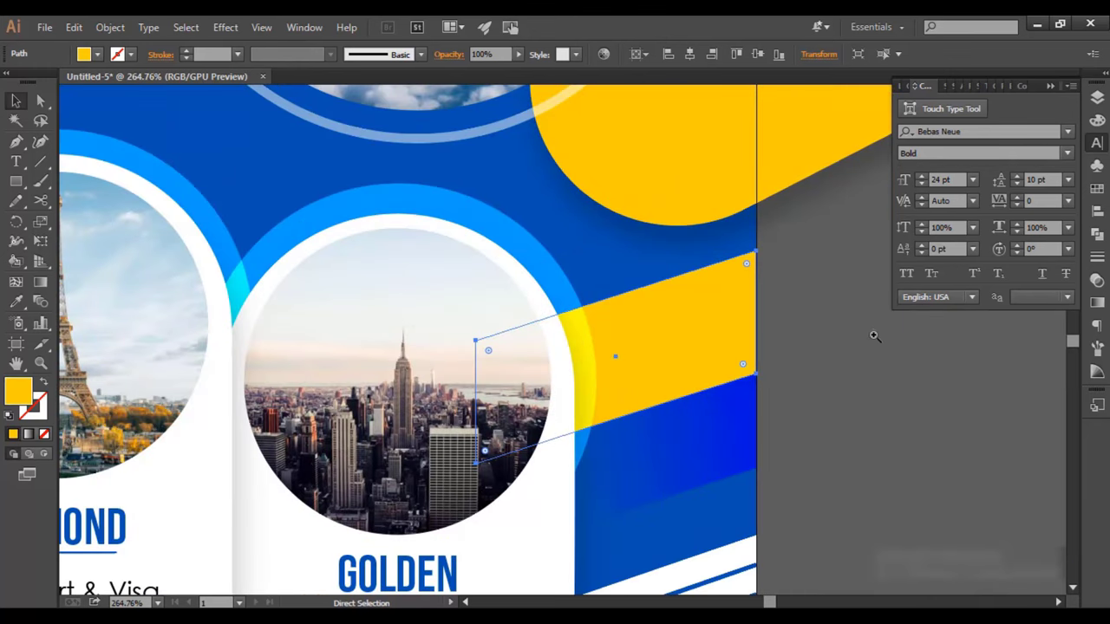
key(ctrl+z)
key(ctrl+shift+z)
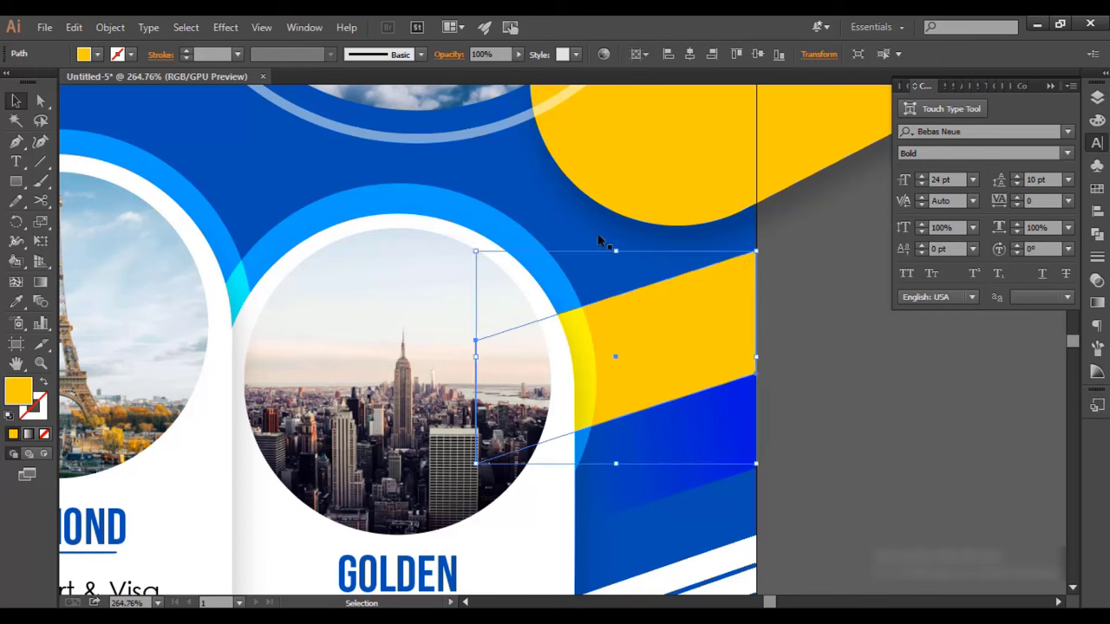
key(z)
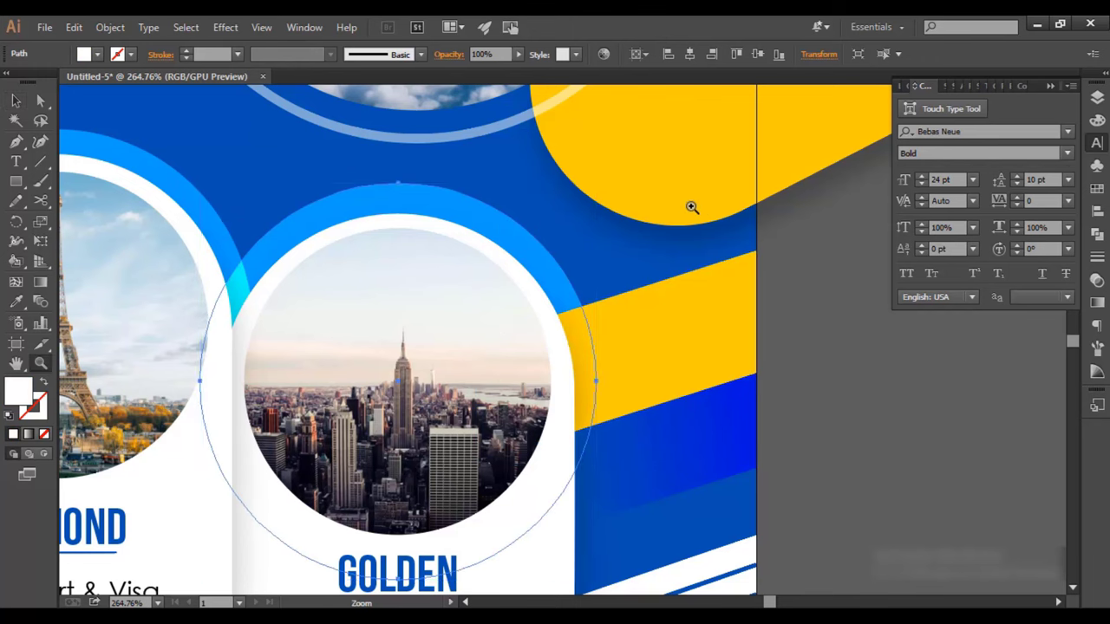
scroll(691, 208, down, 3)
scroll(787, 359, down, 2)
scroll(371, 362, up, 3)
Step: Lighten the left blue band's starting gradient stop to cyan, Green 194
key(a)
click(341, 376)
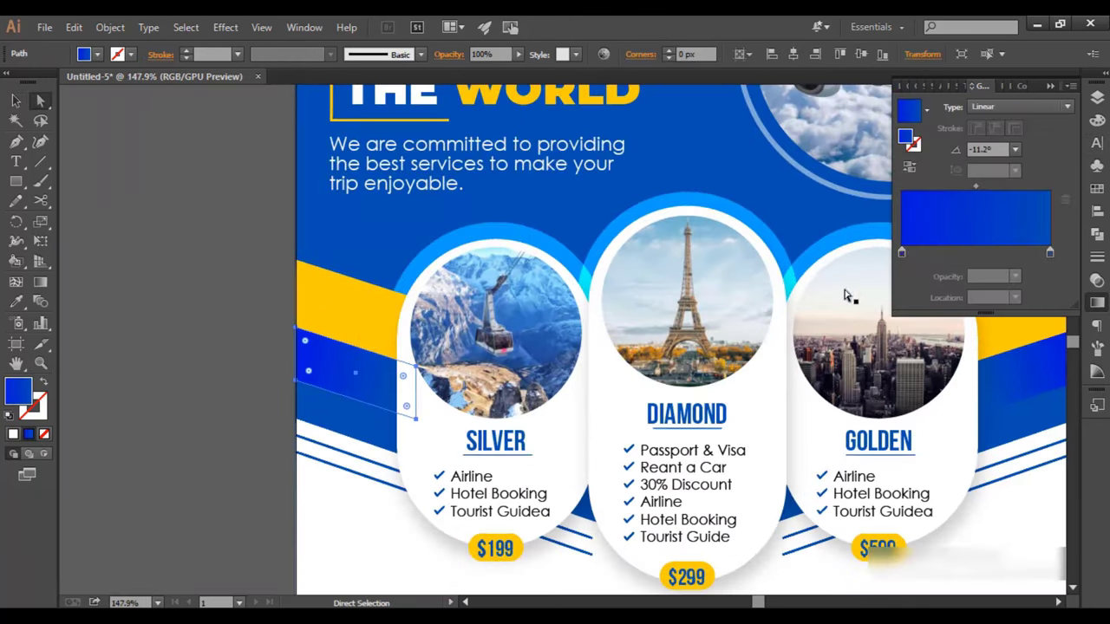
double_click(901, 254)
drag(935, 344, 982, 344)
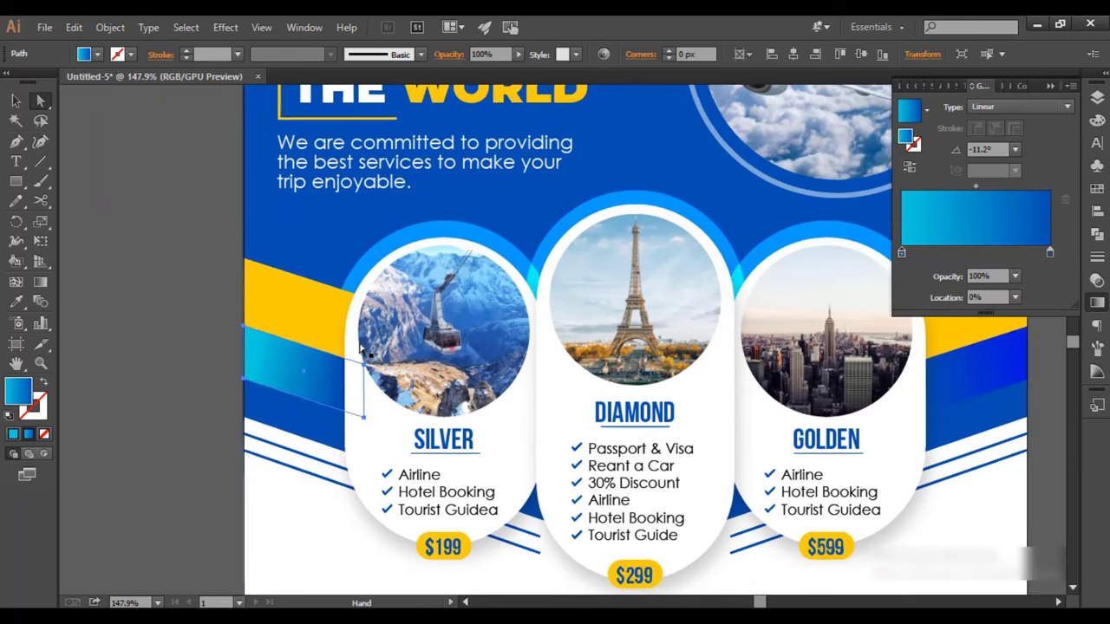
Step: Group the left and right blue bands together
key(v)
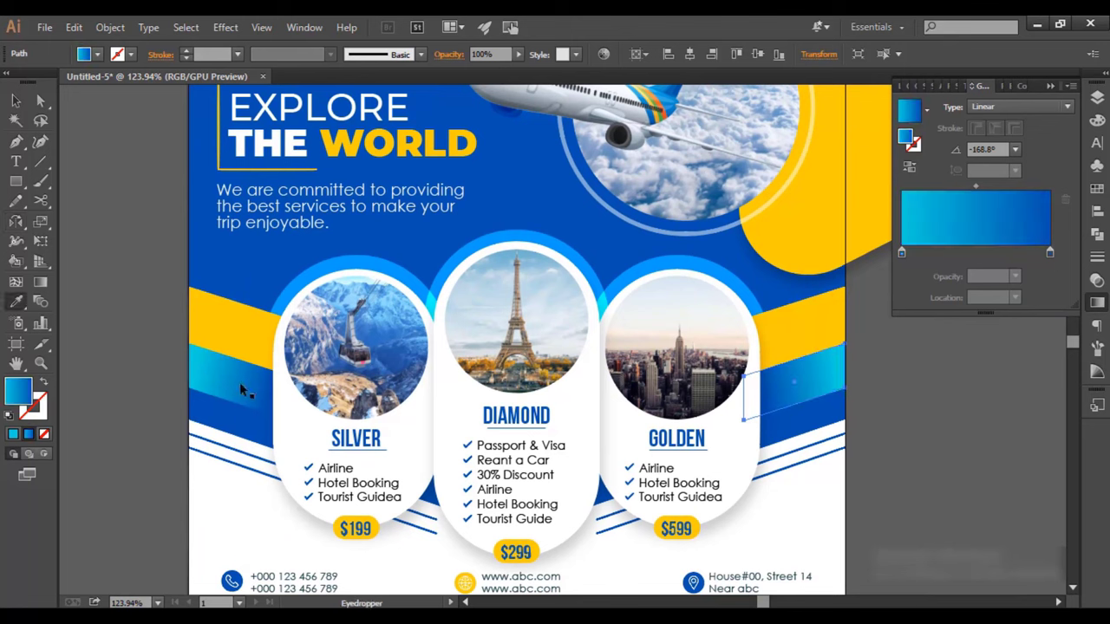
shift+click(230, 396)
key(ctrl+g)
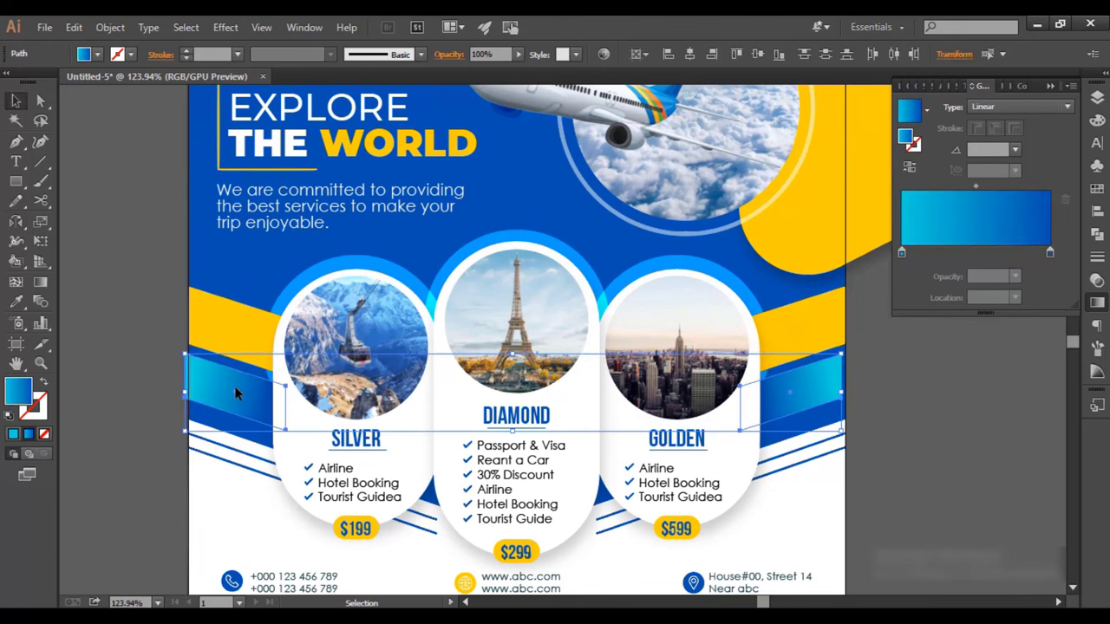
click(864, 382)
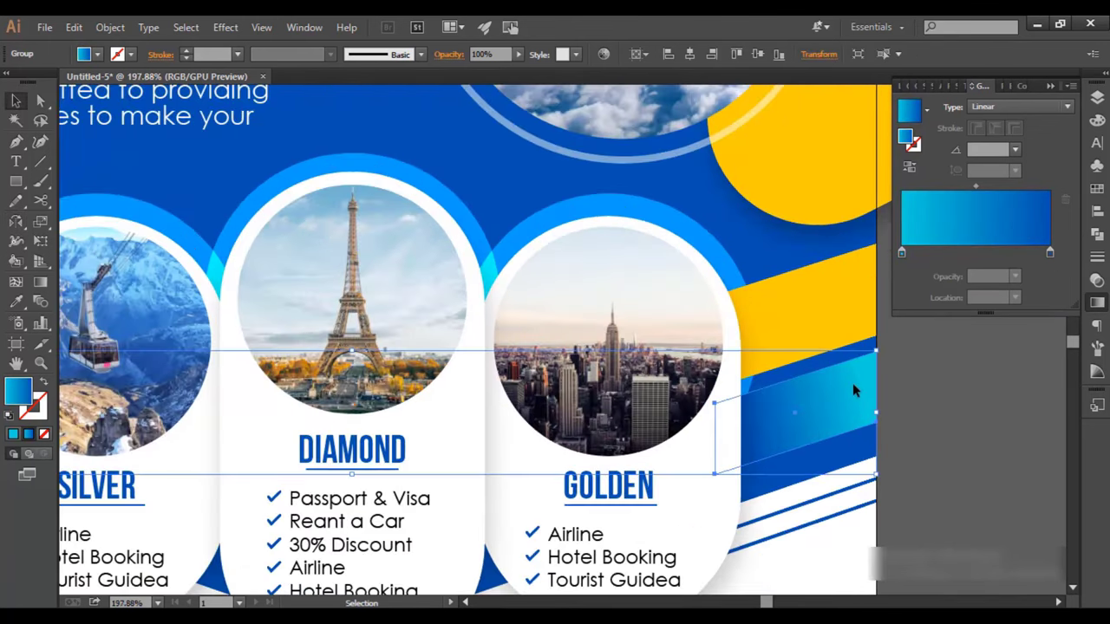
drag(852, 382, 104, 475)
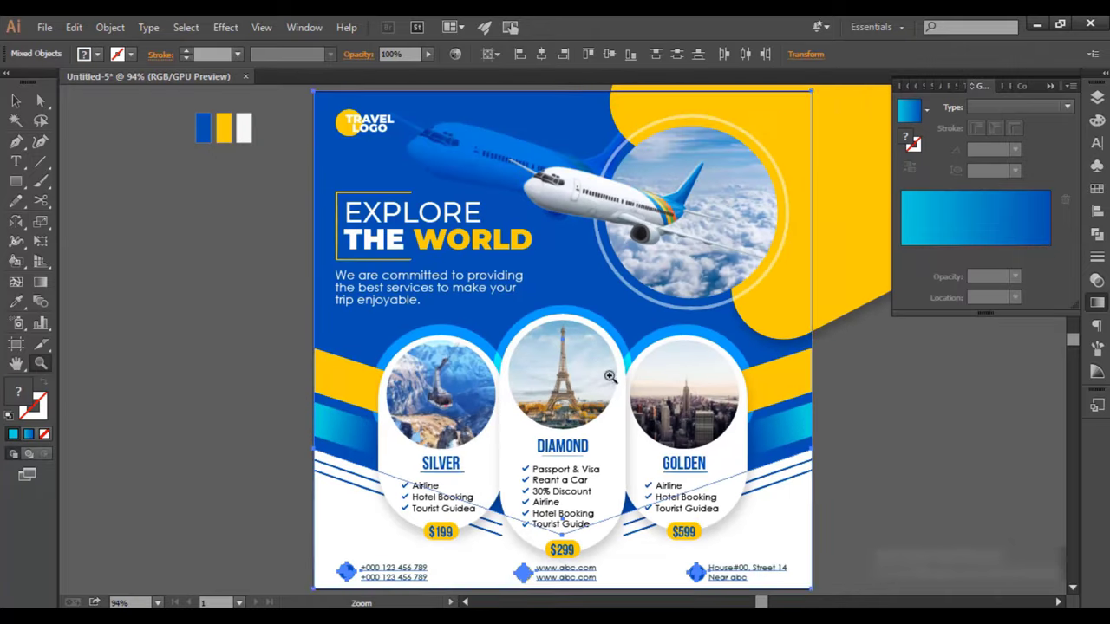
Step: Draw a 300 × 300 px square filled with the blue gradient
key(m)
click(676, 346)
text(300)
key(Tab)
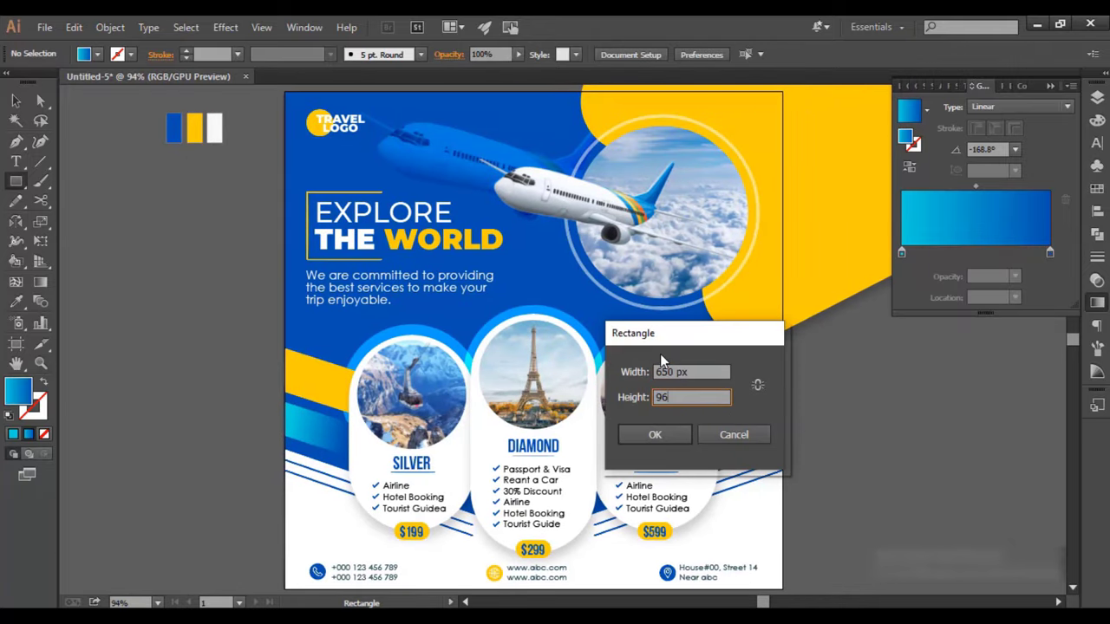
text(300)
key(Return)
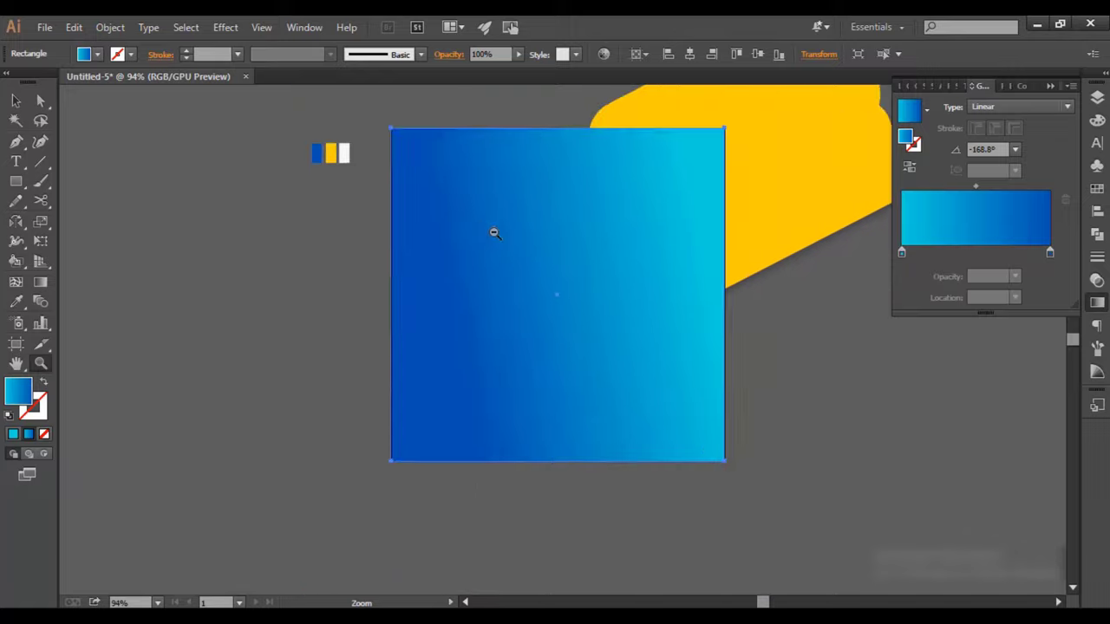